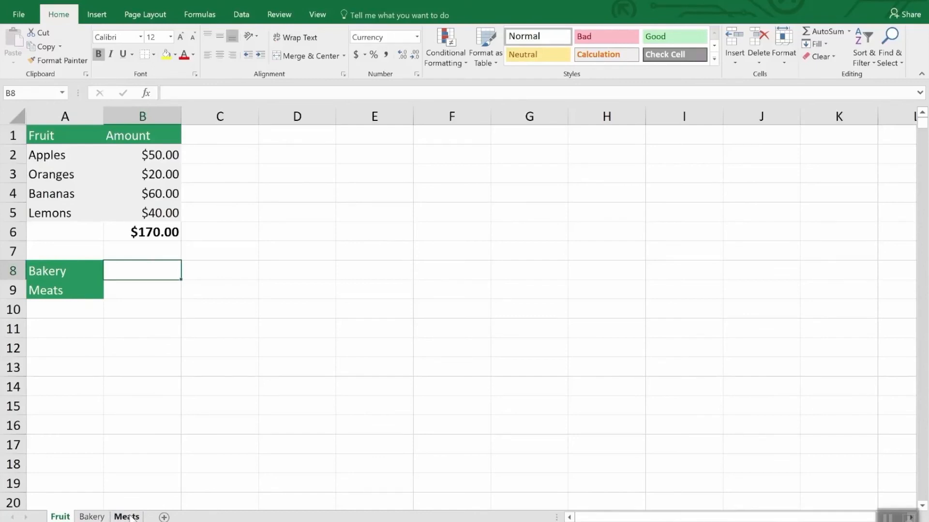
- Create a copy of the Fruit sheet within Inventory.xlsx, placed before the original Fruit sheet
left_click(127, 517)
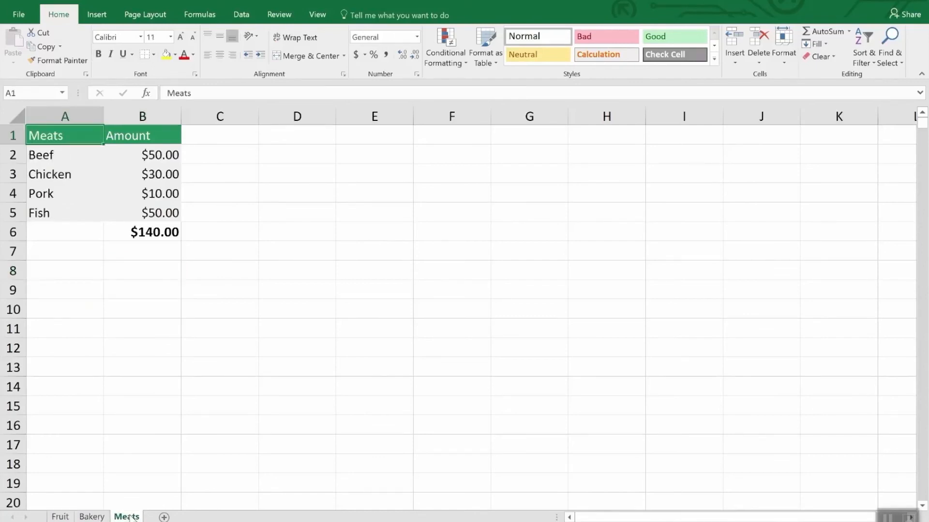
left_click(65, 517)
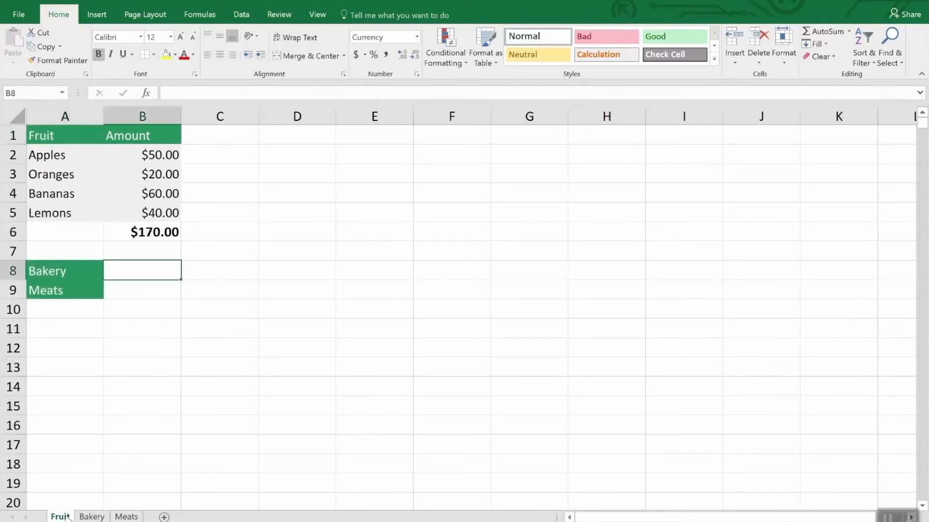
right_click(67, 517)
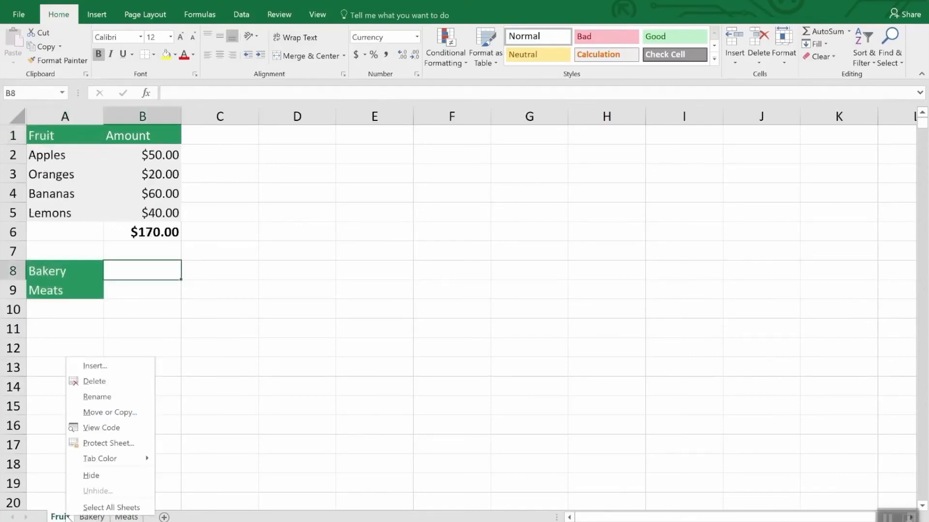
left_click(110, 412)
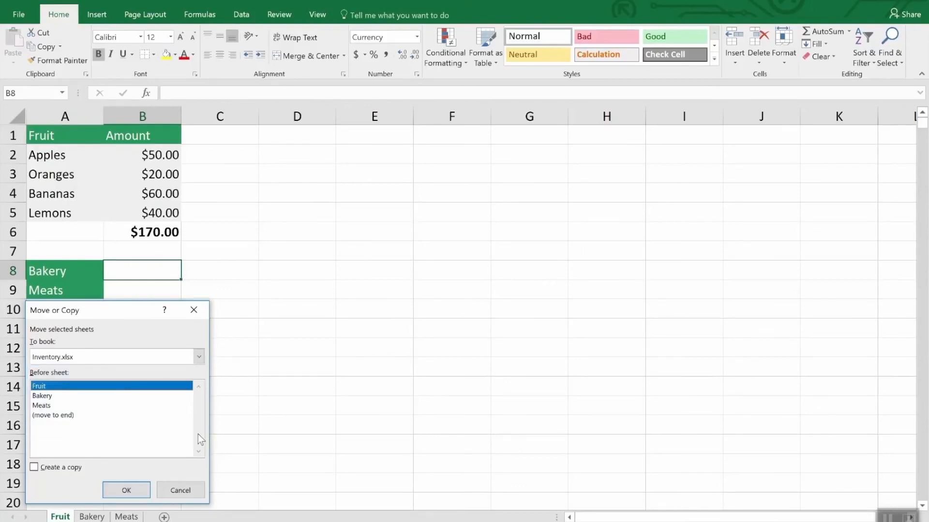
left_click(54, 468)
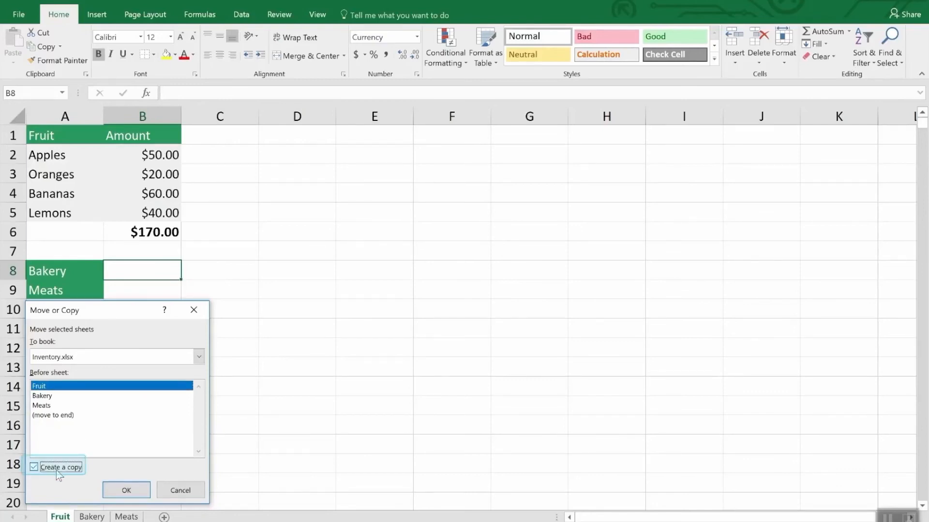
left_click(126, 490)
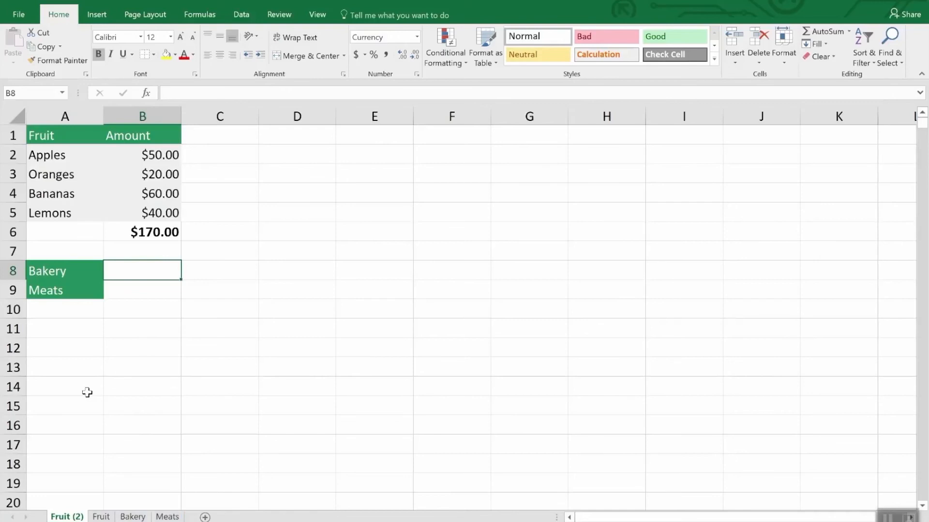
- Delete the duplicated Fruit (2) sheet from the workbook
right_click(62, 516)
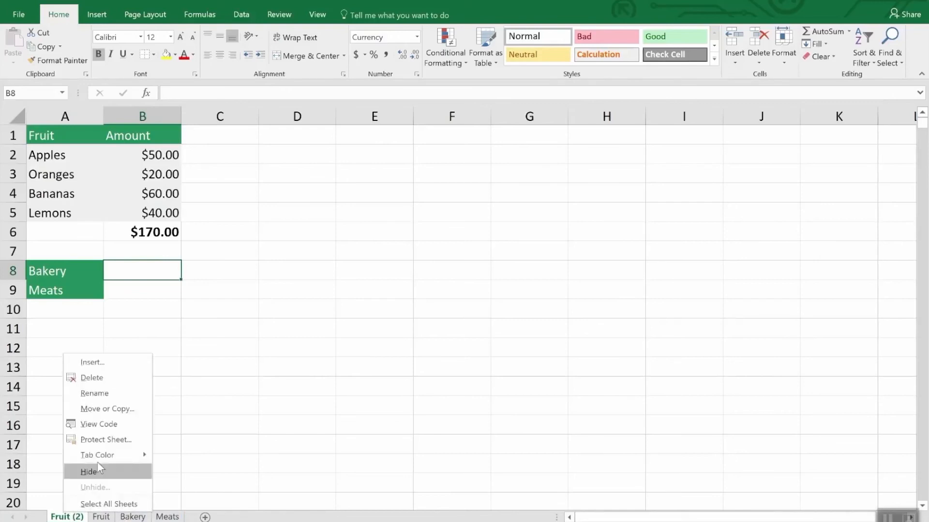
left_click(100, 377)
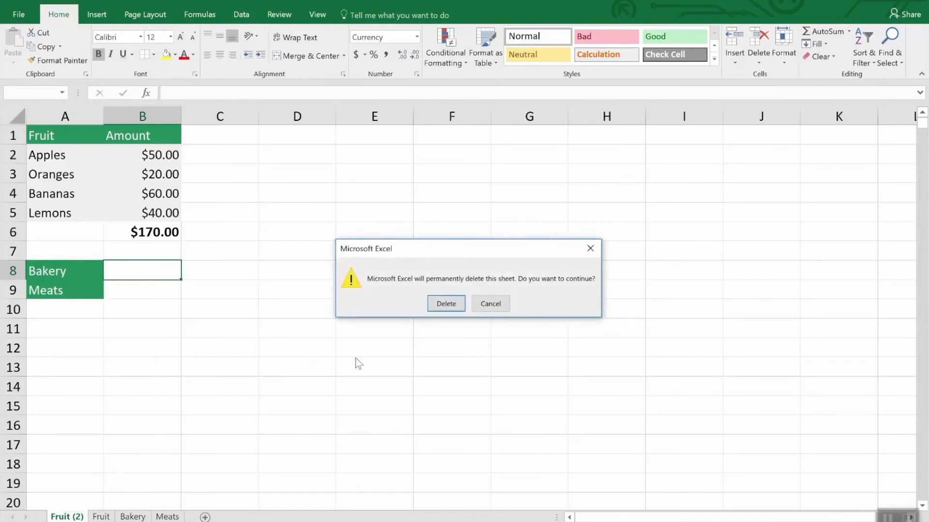
left_click(438, 303)
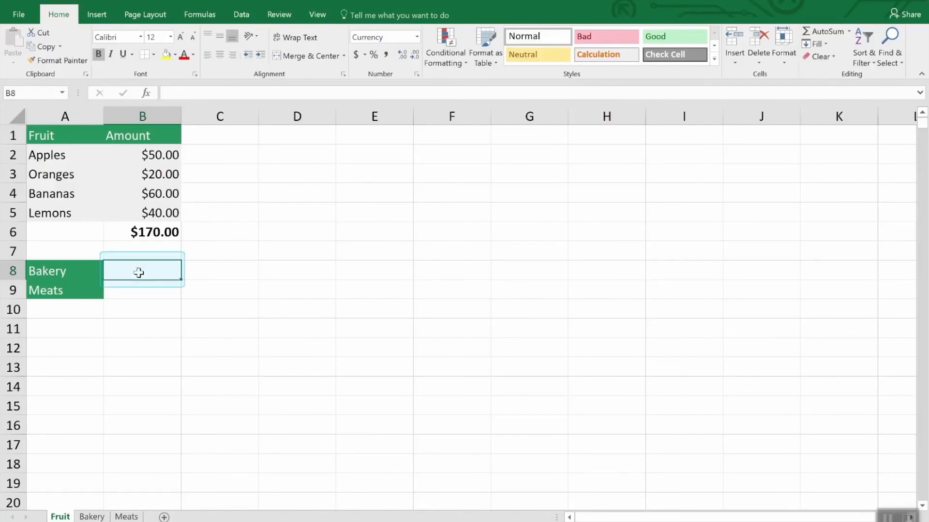
- Enter a SUM formula in cell B8 of the Fruit sheet that references the Bakery total, Bakery!B7
type("=")
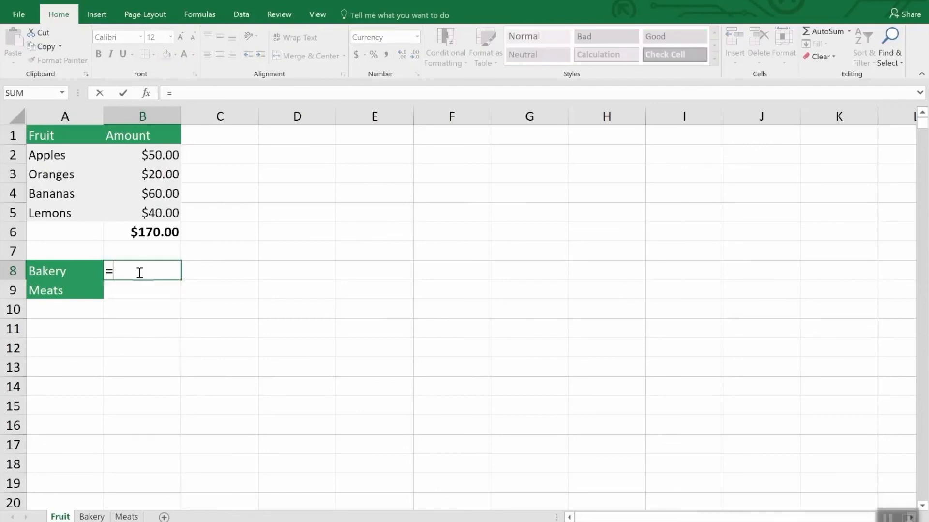
type("sum")
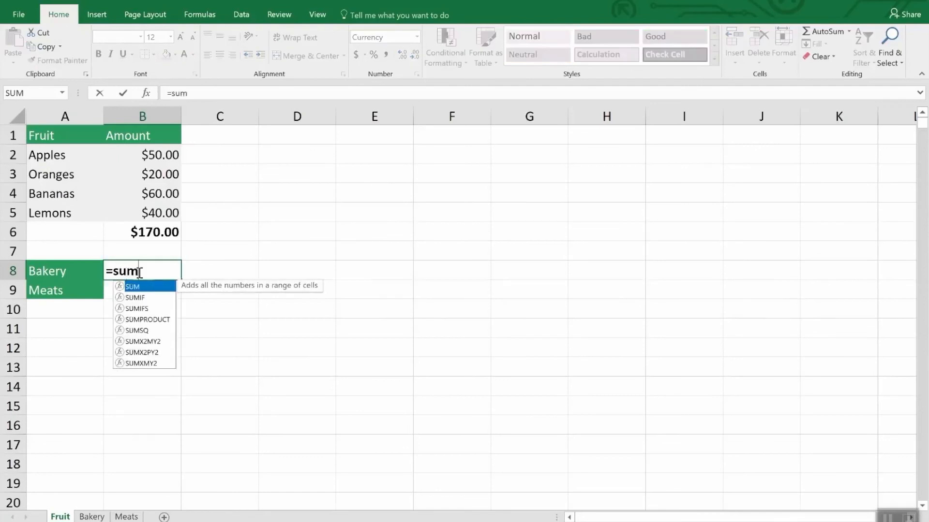
type("(")
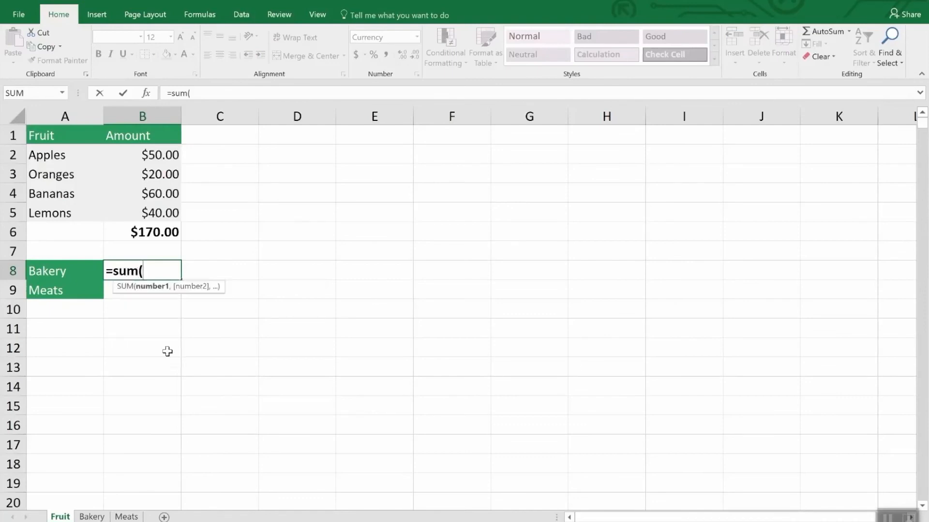
left_click(95, 516)
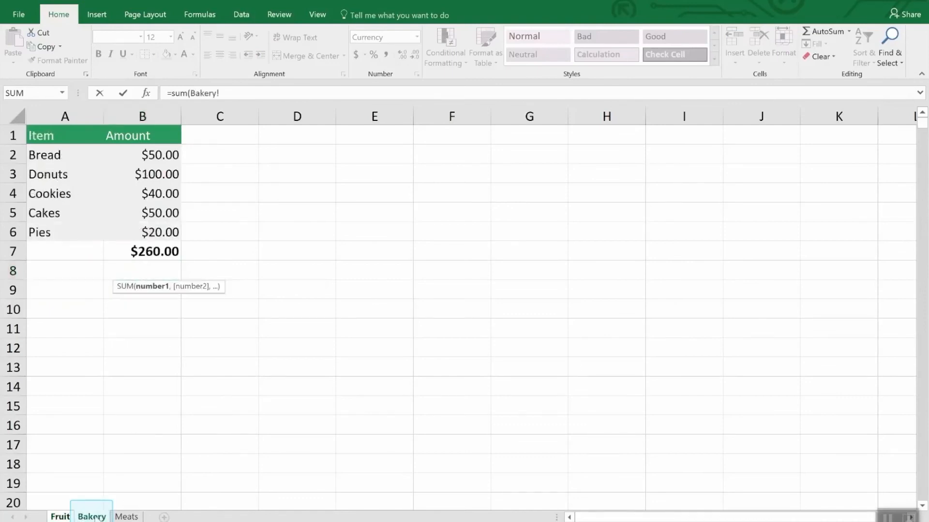
left_click(163, 250)
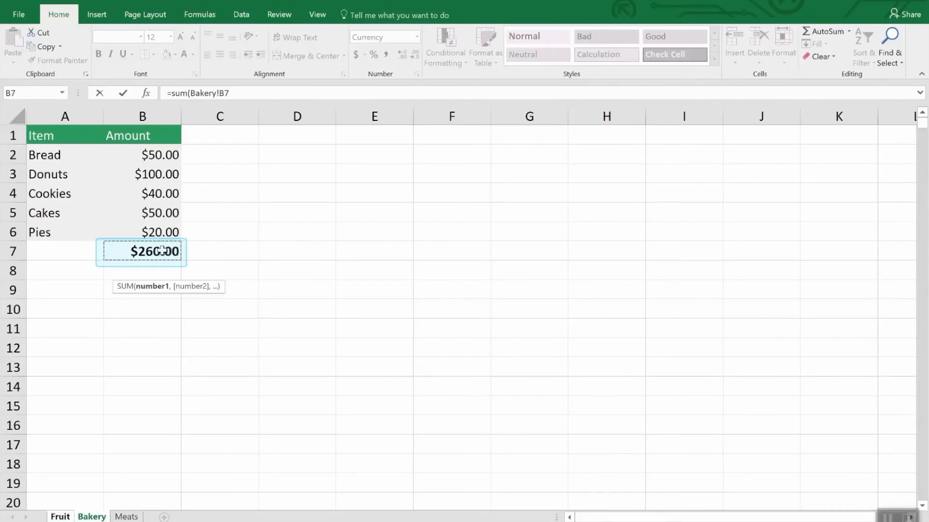
key("Return")
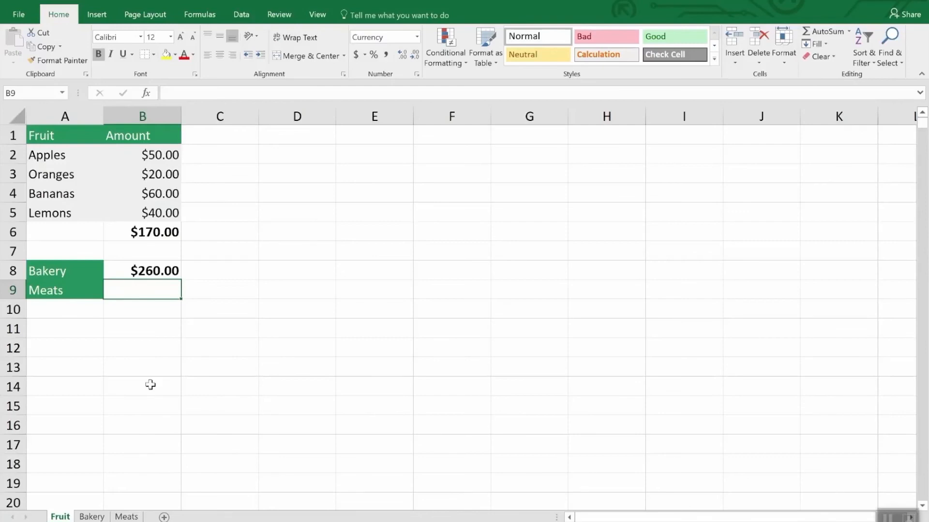
- Enter a SUM formula in cell B9 that adds the chicken and fish amounts, Meats!B3 and Meats!B5
type("=sum(")
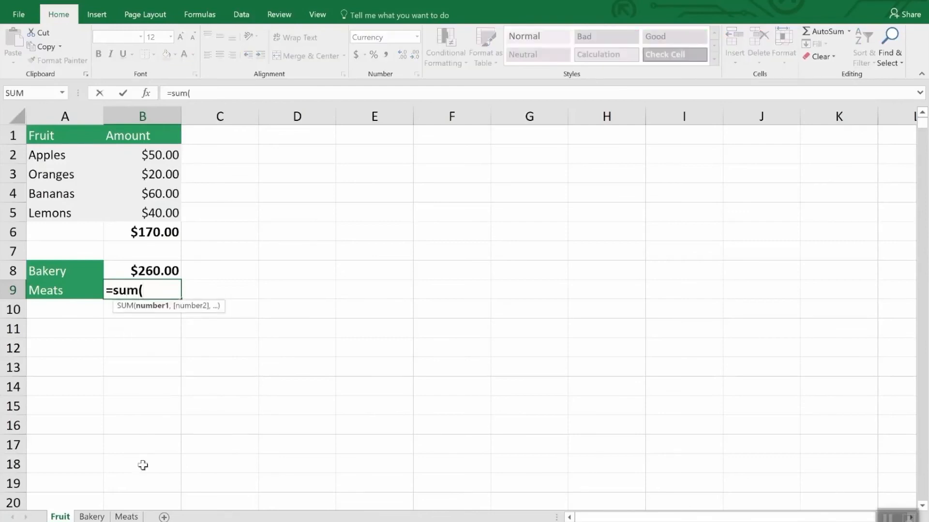
left_click(136, 517)
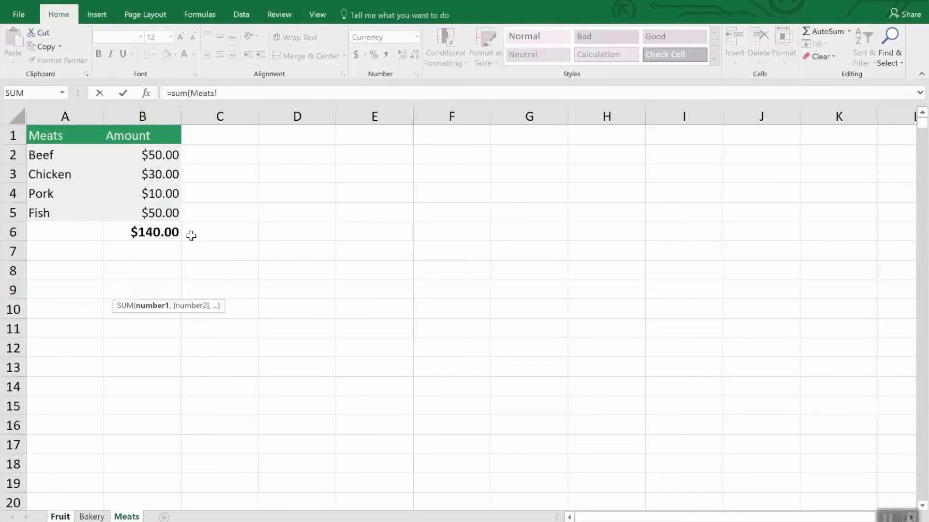
left_click(166, 174)
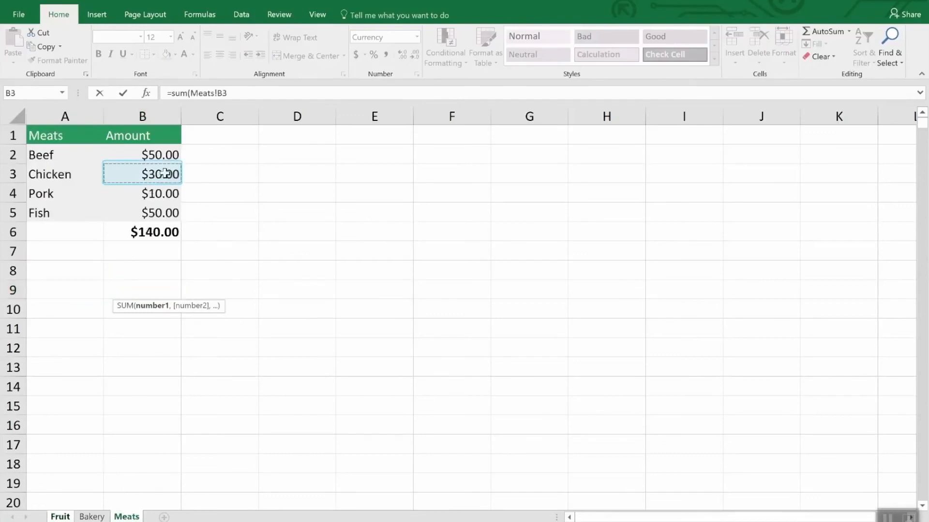
type(",")
left_click(165, 213)
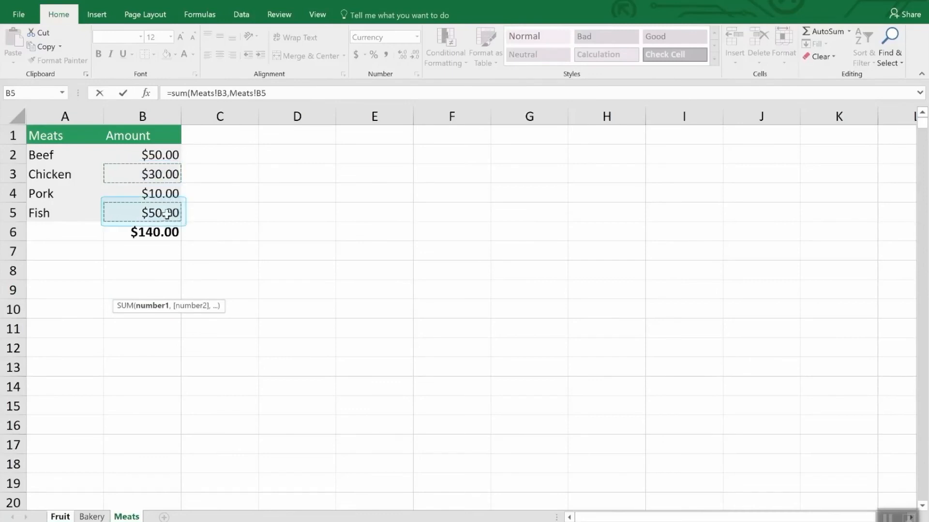
key("Return")
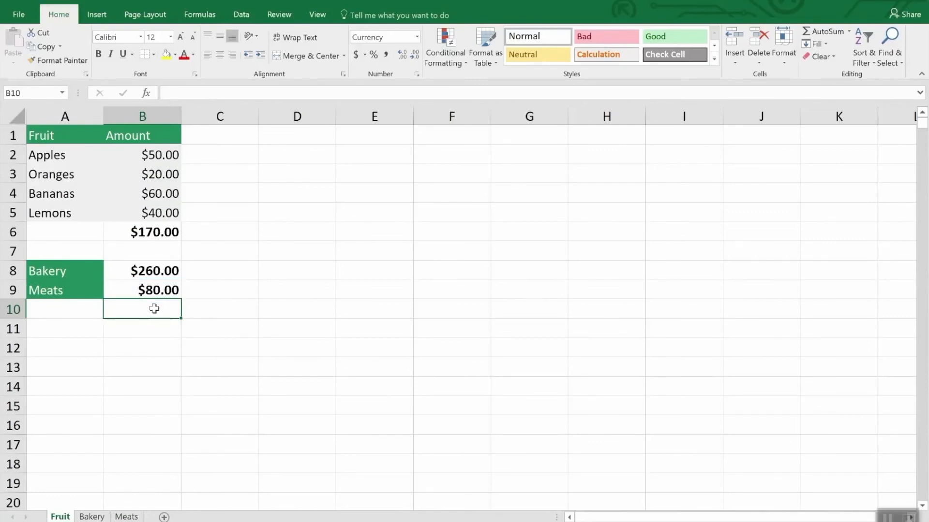
- Examine the Bakery! sheet reference in B8's formula against the Bakery and Meats sheets
left_click(156, 272)
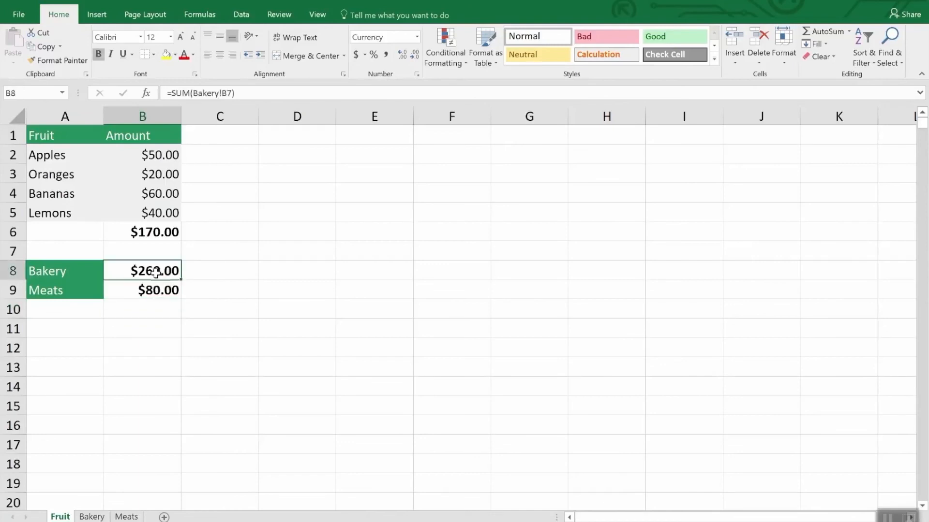
left_click(255, 93)
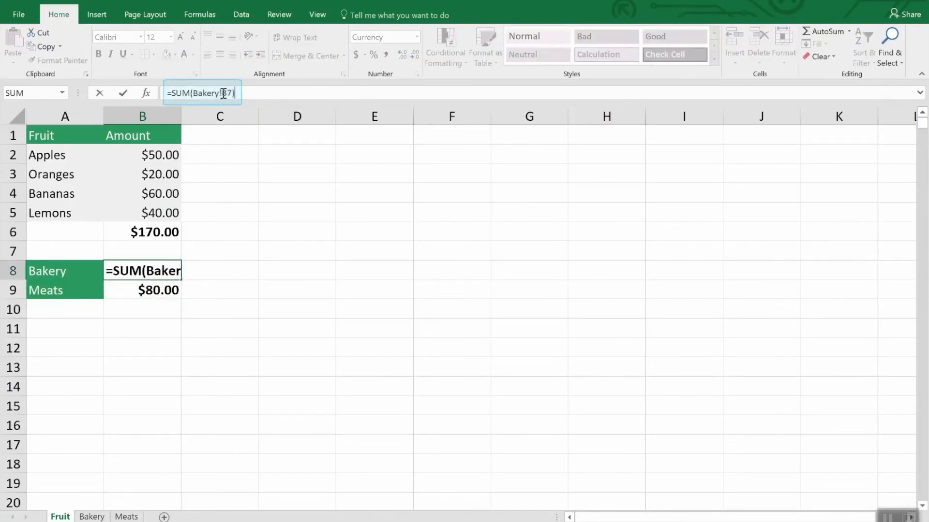
left_click_drag(224, 94, 194, 92)
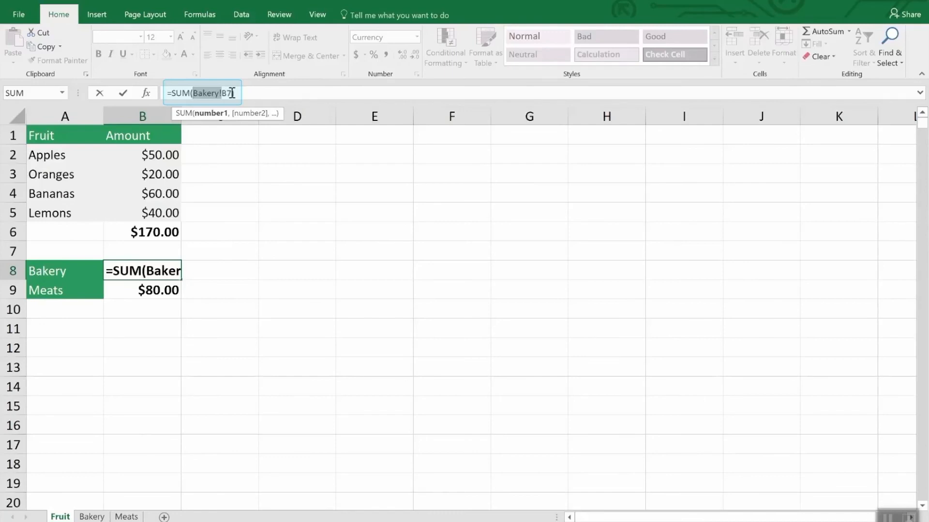
type(")")
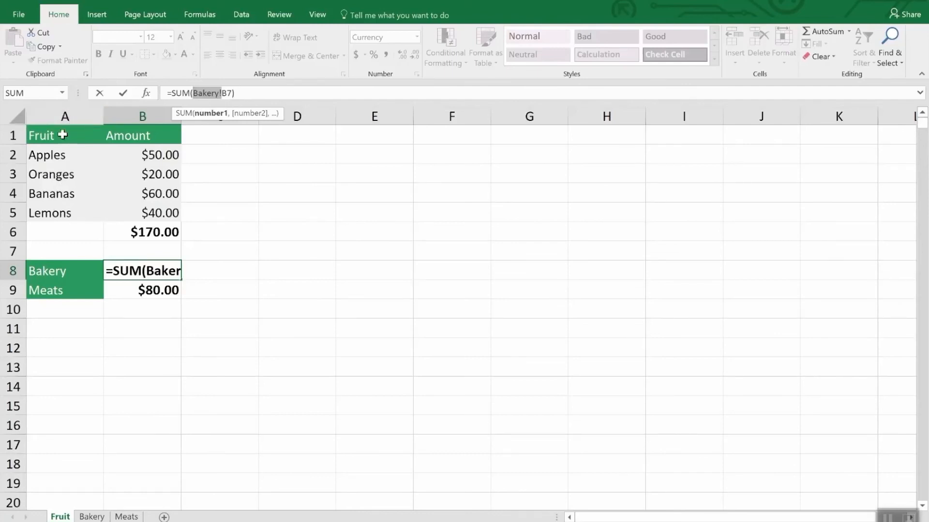
left_click(92, 517)
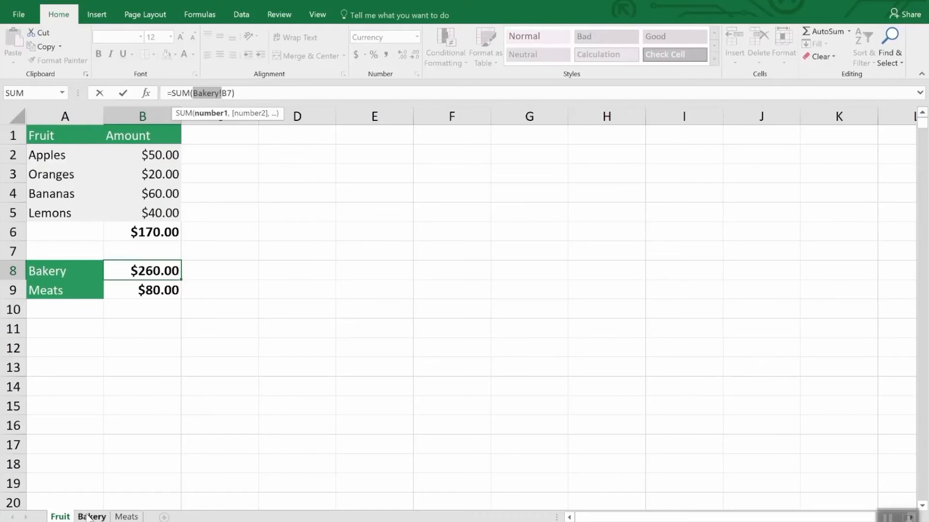
left_click(126, 517)
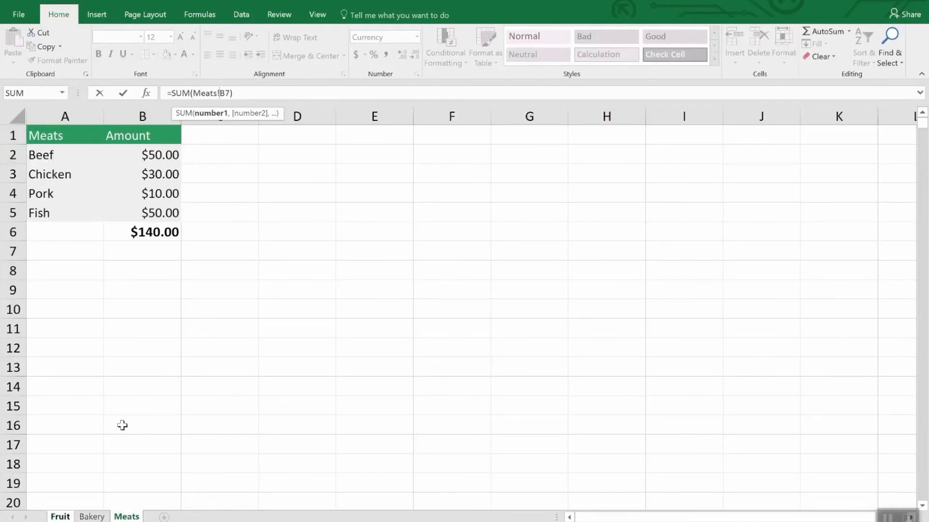
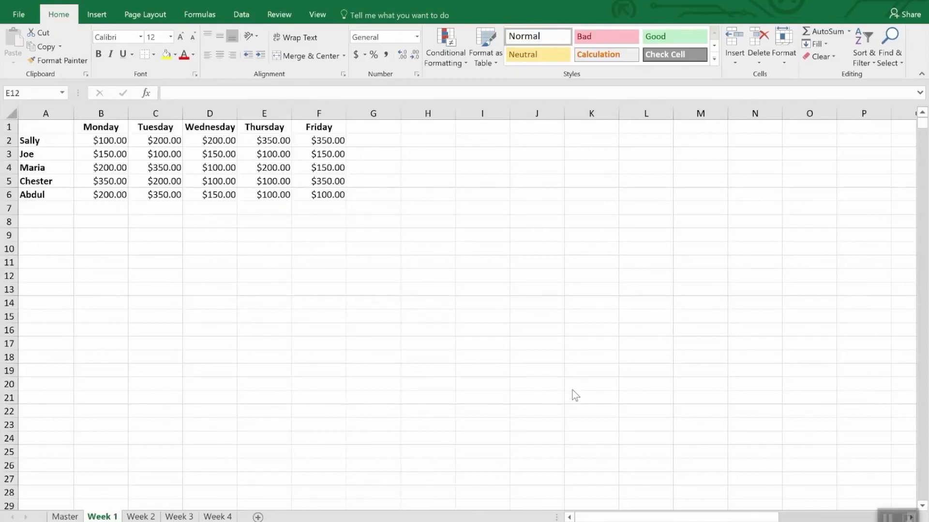
- Start a data consolidation in cell A1 of the blank Master sheet with Sum as the function
left_click(179, 516)
left_click(217, 518)
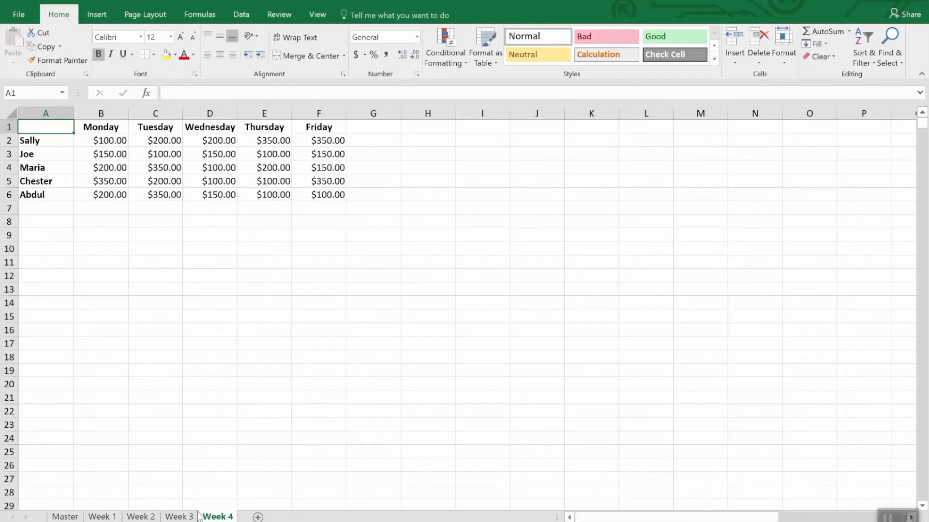
left_click(65, 517)
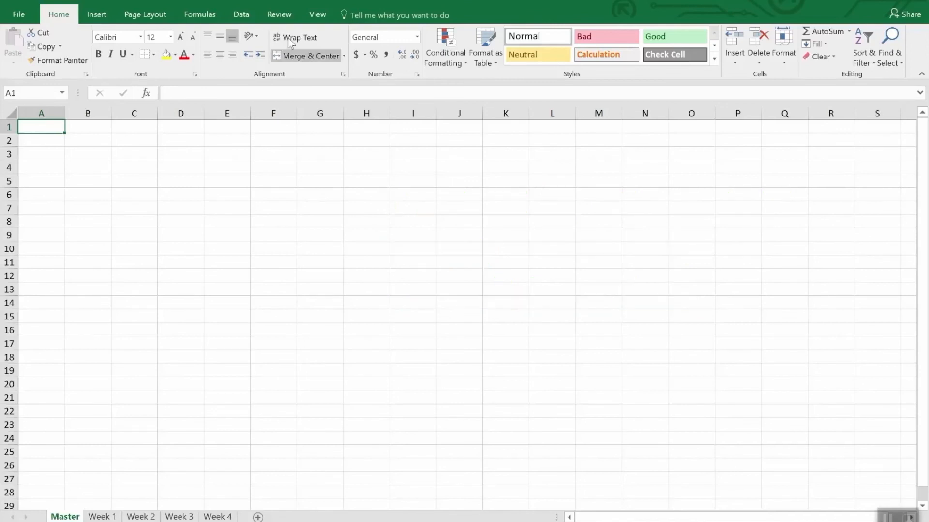
left_click(243, 15)
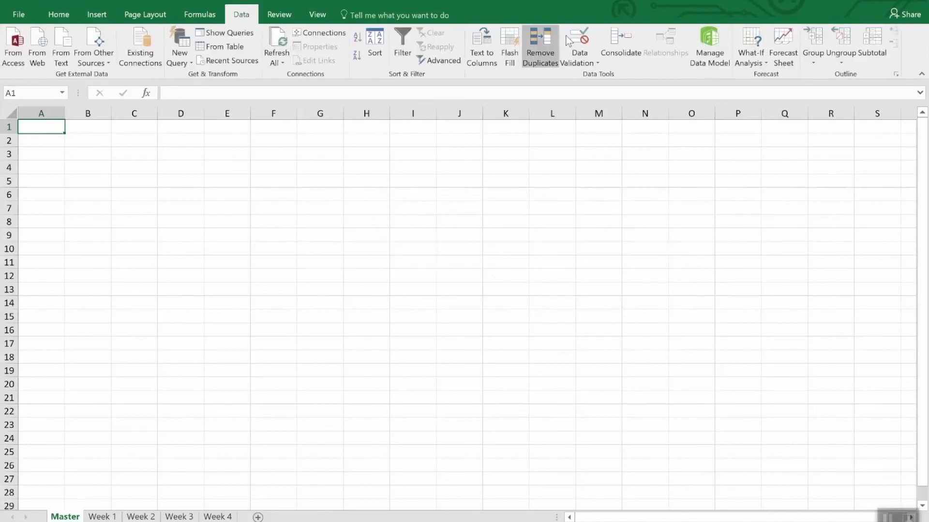
left_click(619, 40)
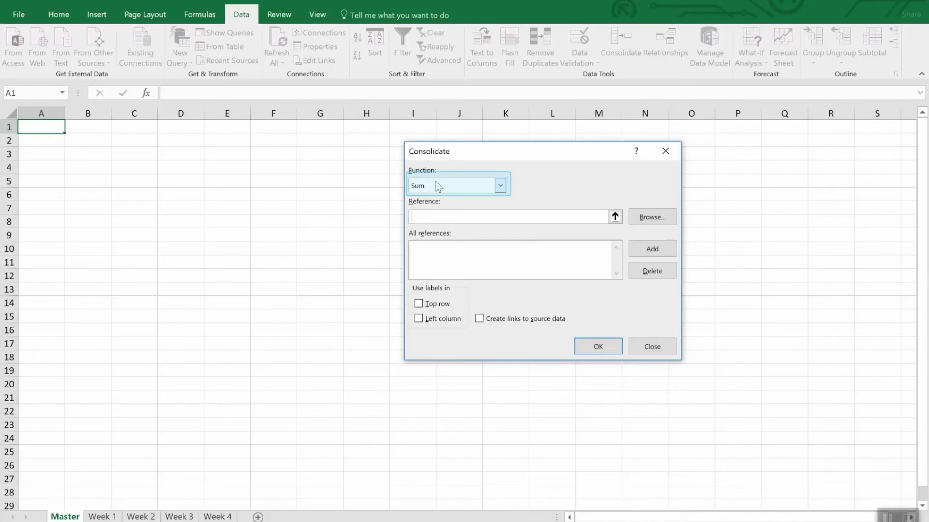
left_click(502, 186)
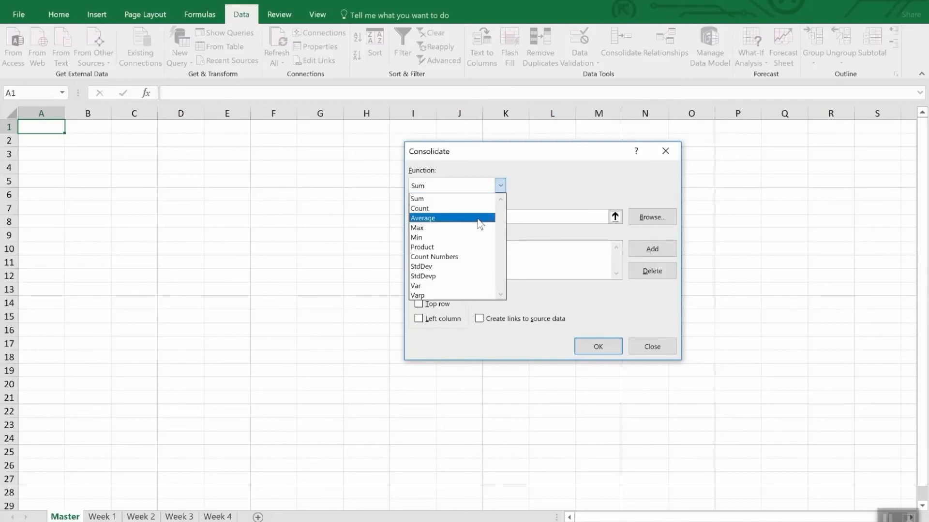
left_click(556, 184)
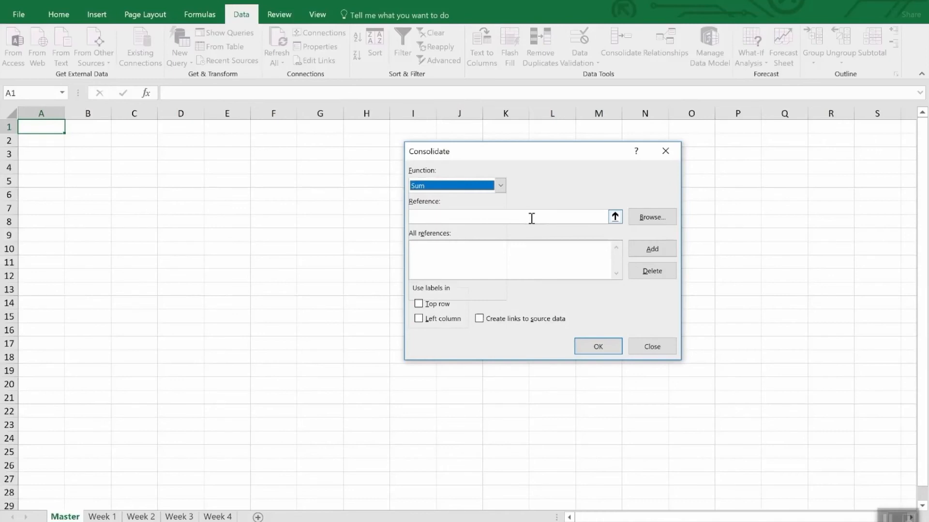
- Add the range A1:F6 of the Week 1 sheet to the consolidation references
left_click(614, 217)
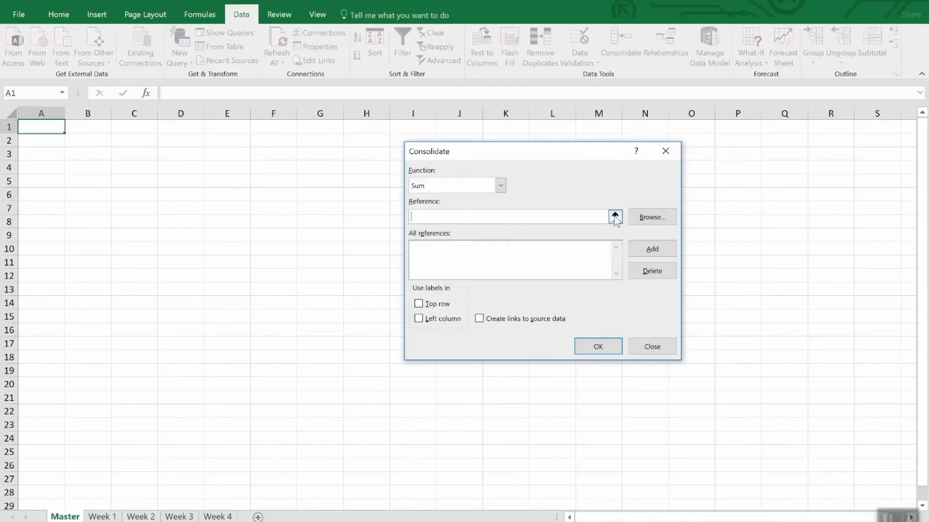
left_click(101, 516)
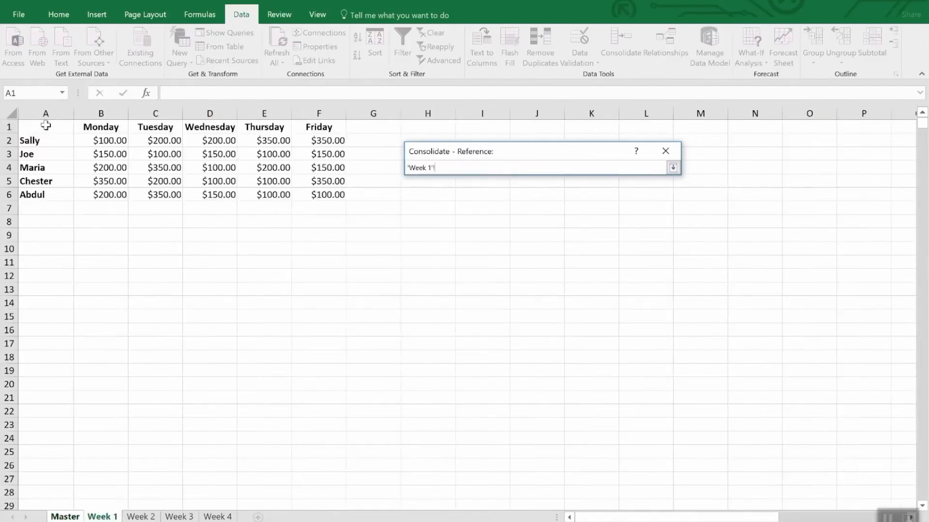
mouse_move(46, 129)
left_mouse_down()
mouse_move(317, 183)
mouse_move(329, 196)
left_mouse_up()
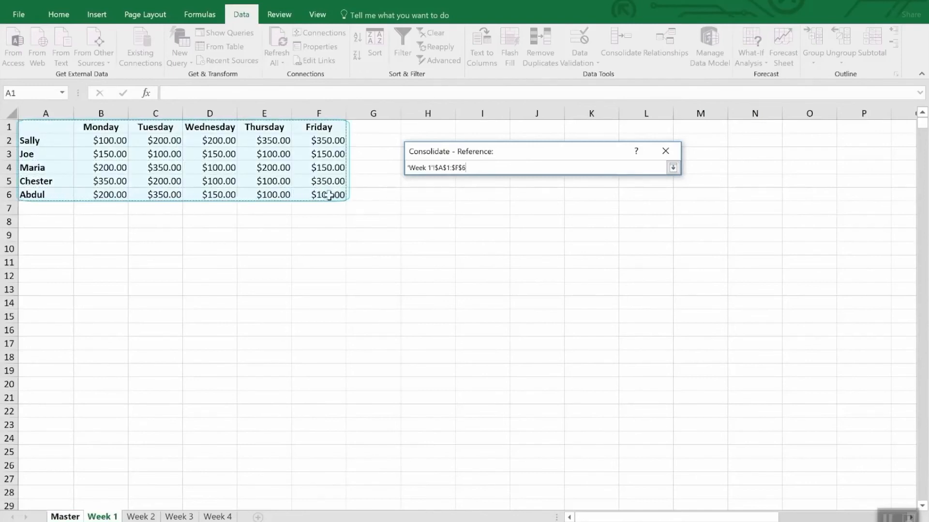
left_click(673, 168)
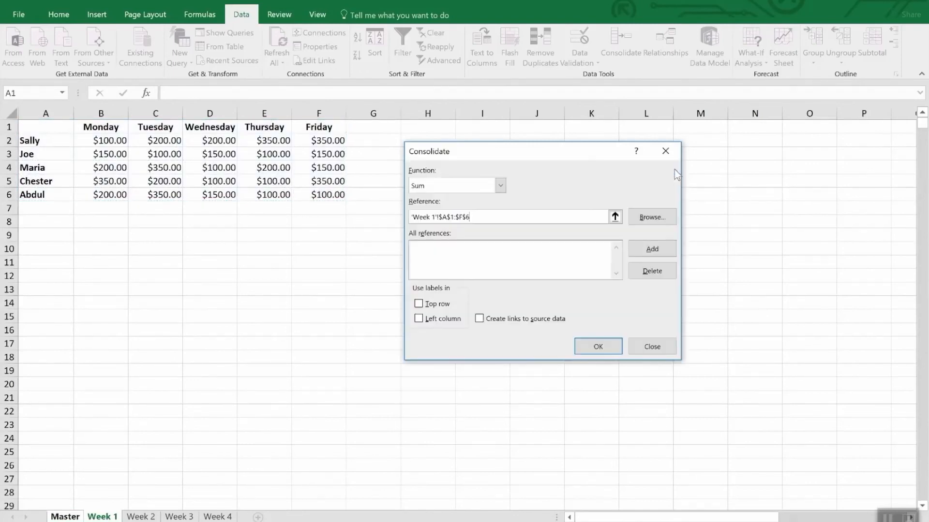
left_click(644, 248)
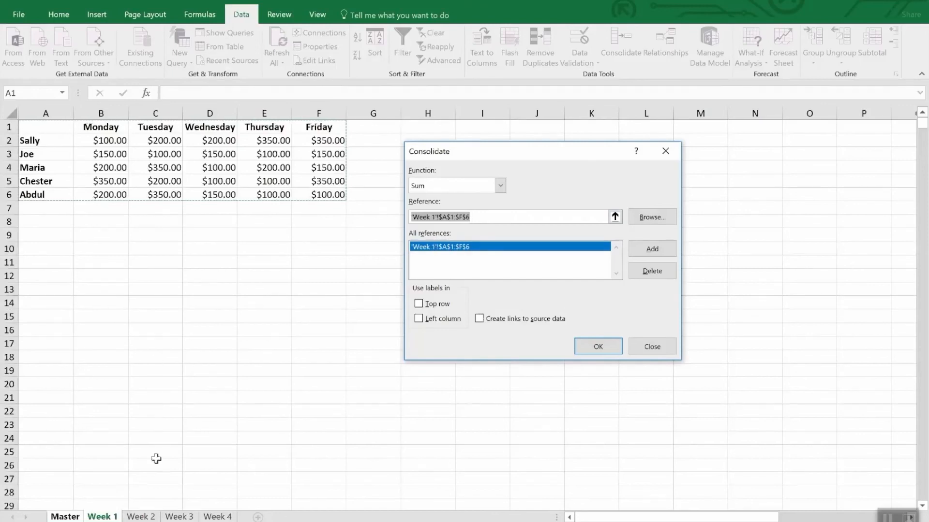
- Add the same A1:F6 range from the Week 2, Week 3 and Week 4 sheets to the consolidation references
left_click(143, 517)
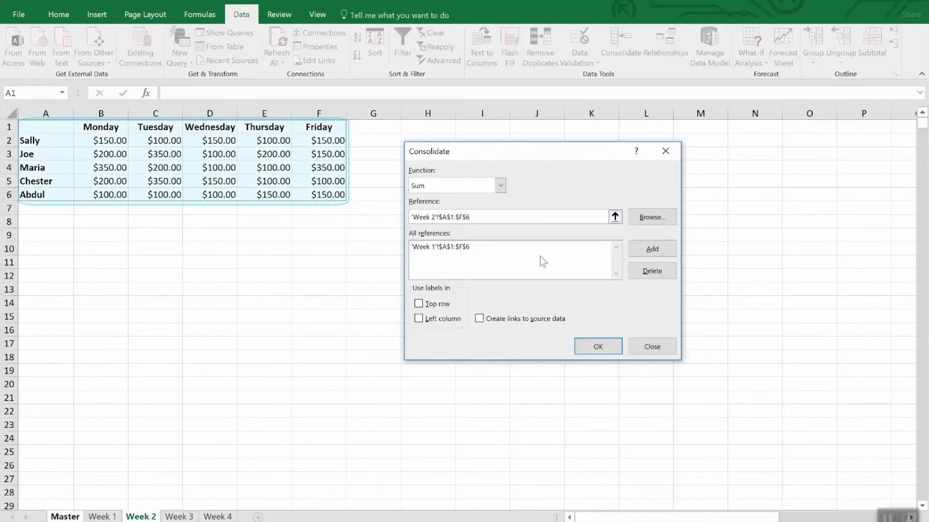
left_click(646, 251)
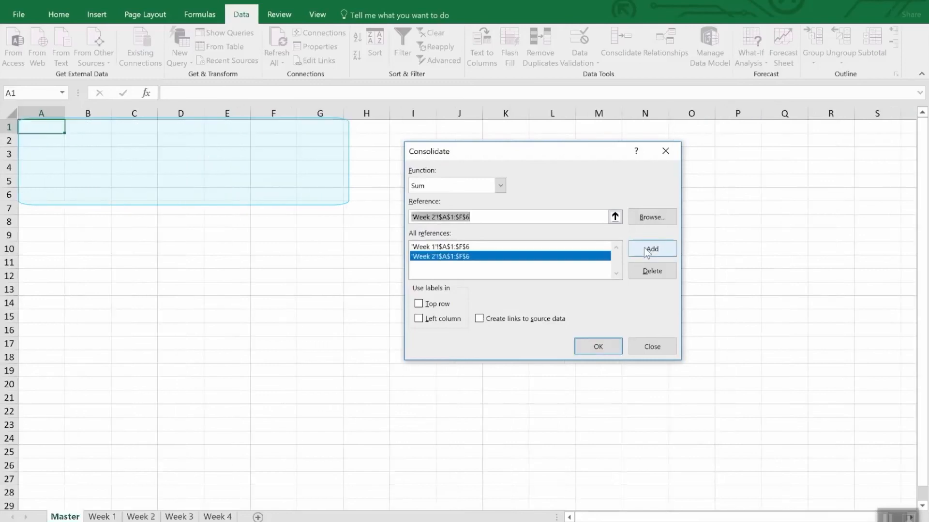
left_click(178, 517)
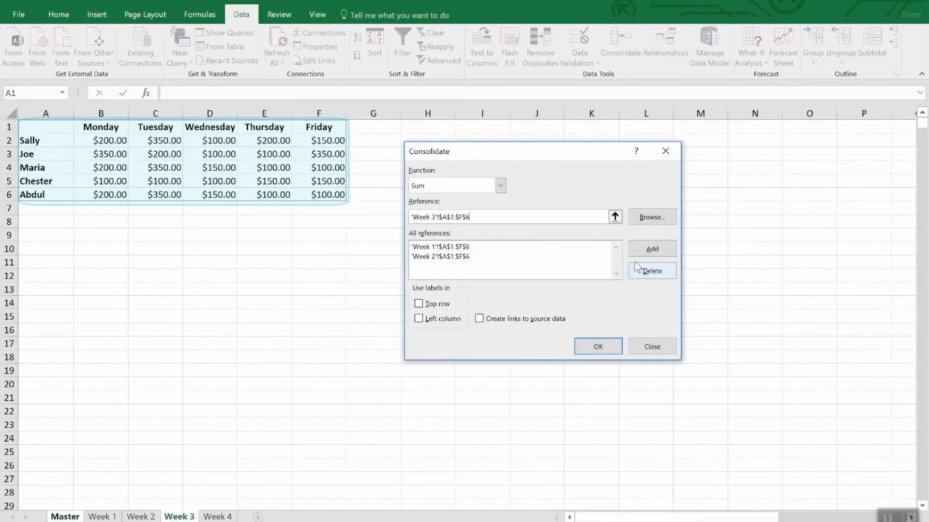
left_click(645, 249)
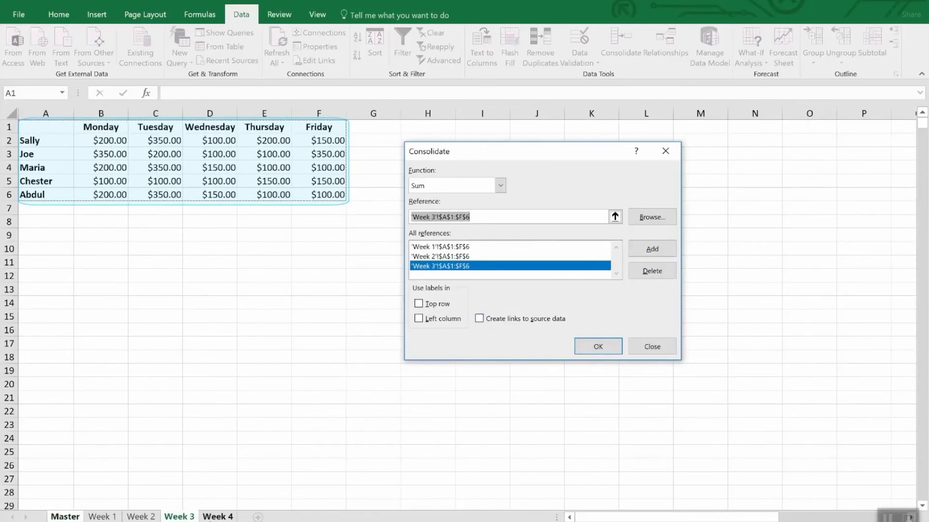
left_click(215, 515)
left_click(670, 249)
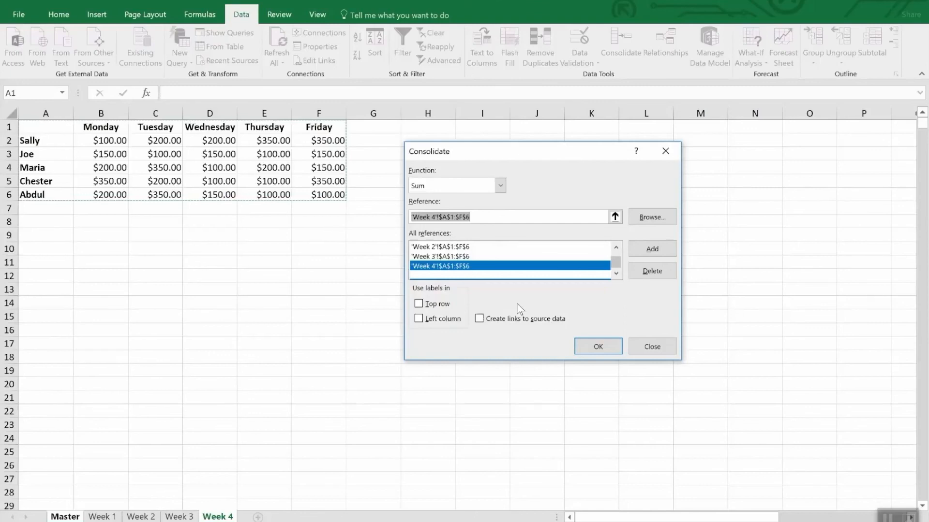
- Consolidate onto the Master sheet using top row and left column labels, with links to the source data
left_click(444, 304)
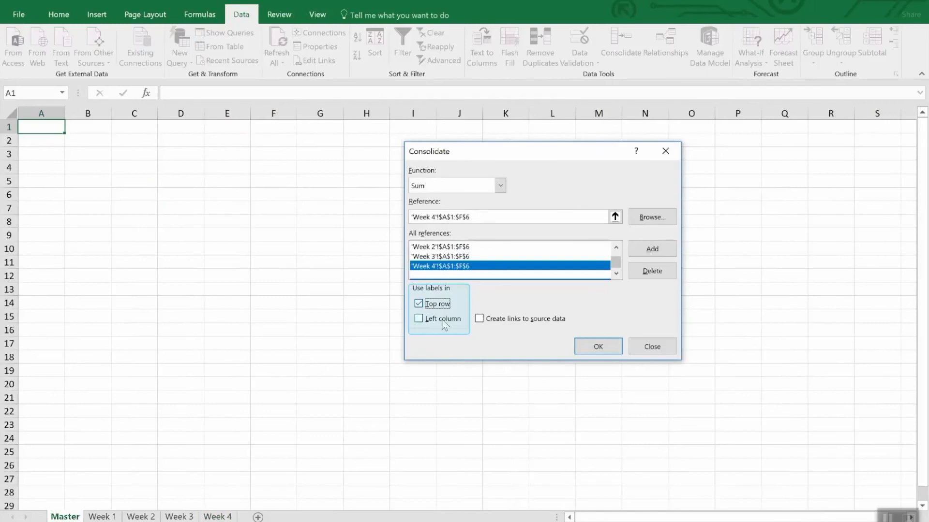
left_click(443, 320)
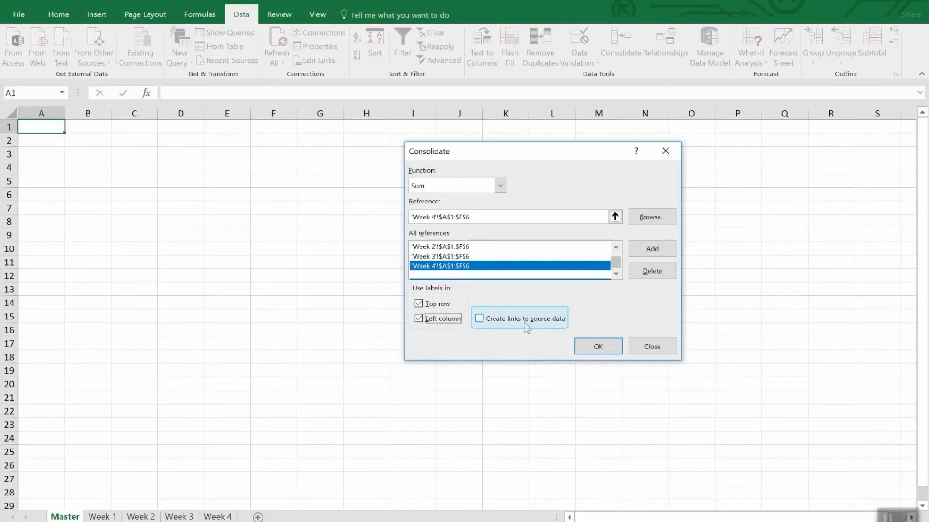
left_click(526, 323)
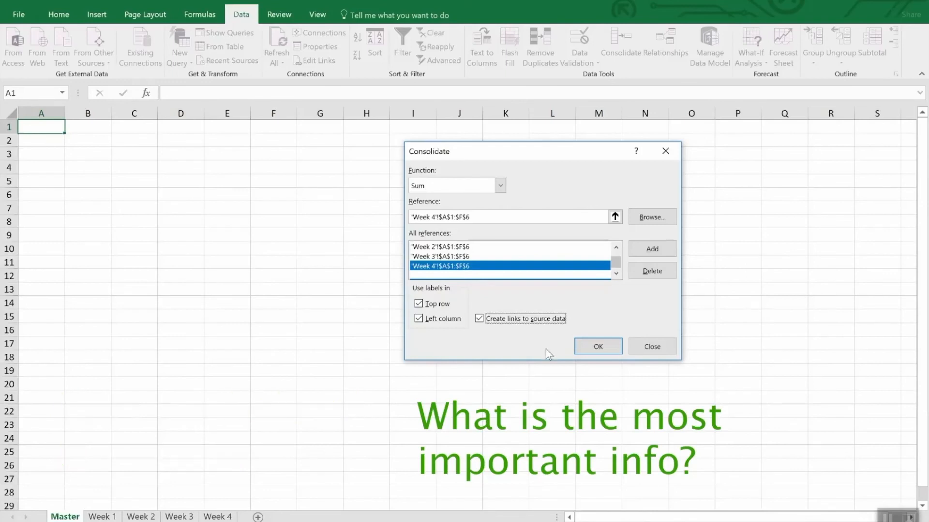
left_click(589, 350)
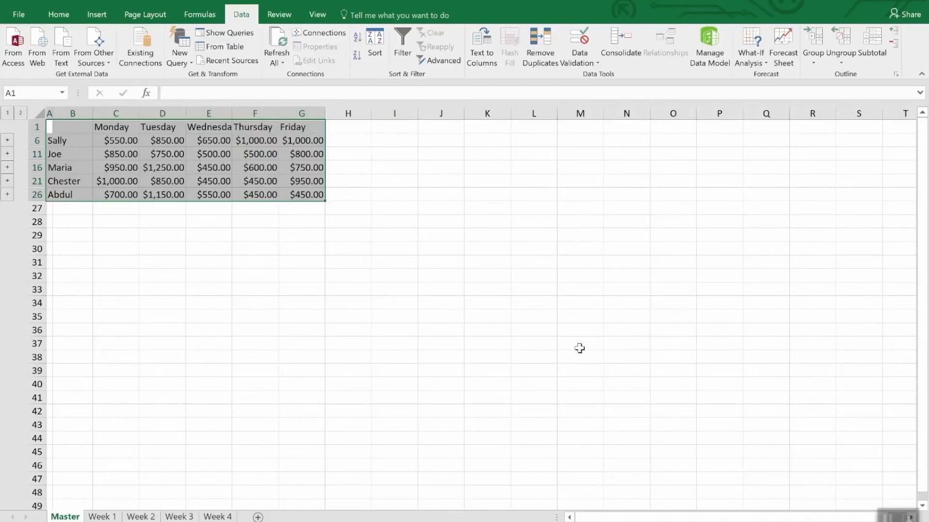
- Unhide the detail rows within rows 1 to 26 of the Master sheet, and collapse them again
left_click(579, 348)
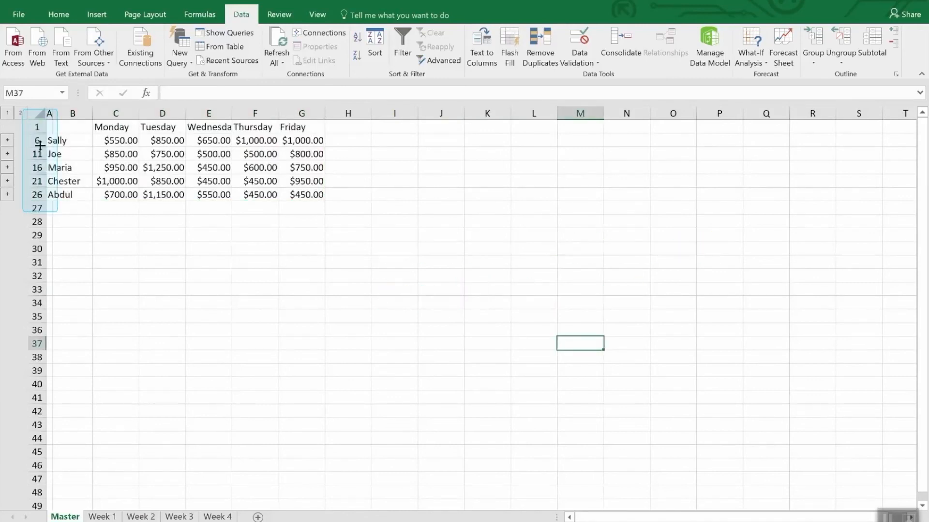
left_click_drag(36, 127, 32, 195)
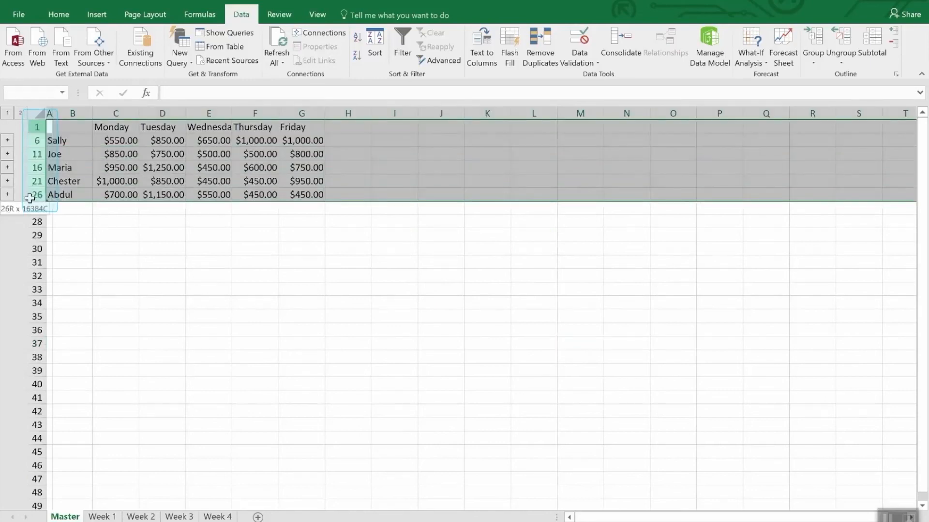
right_click(33, 195)
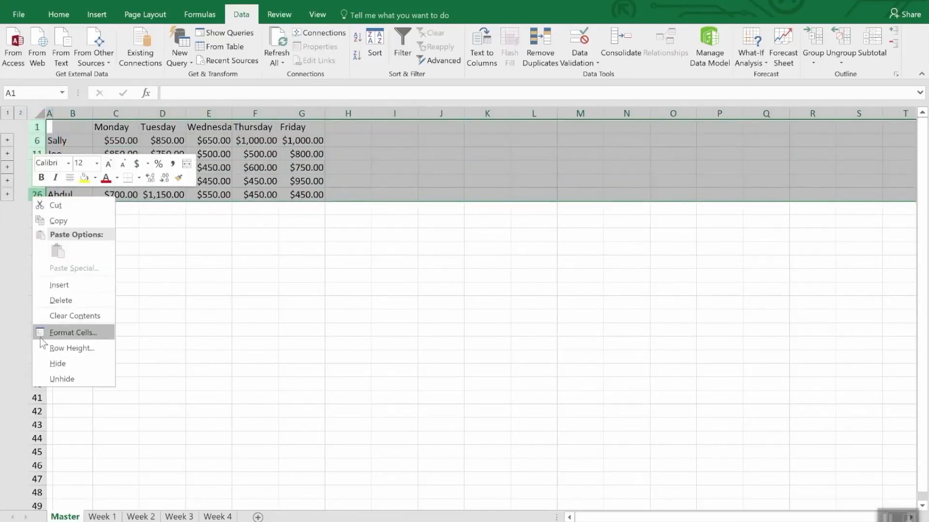
left_click(53, 379)
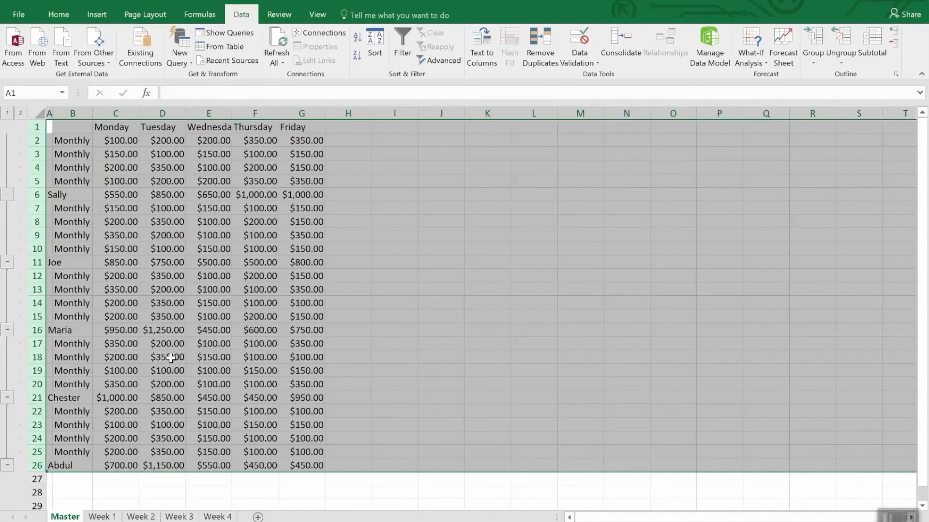
left_click(207, 490)
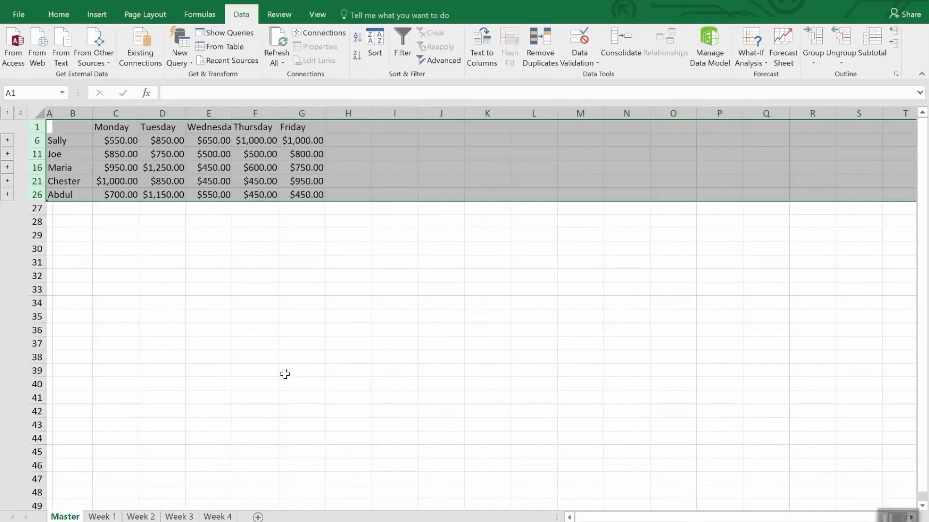
left_click(251, 252)
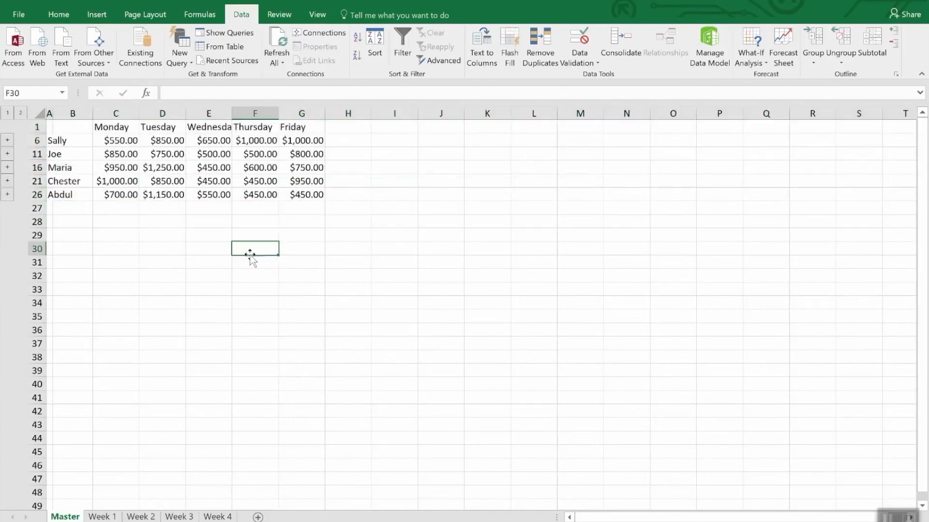
- Set the Thursday amount in cell E2 of the Week 4 sheet to 3500 and check the linked total in Master's cell F6
left_click(269, 141)
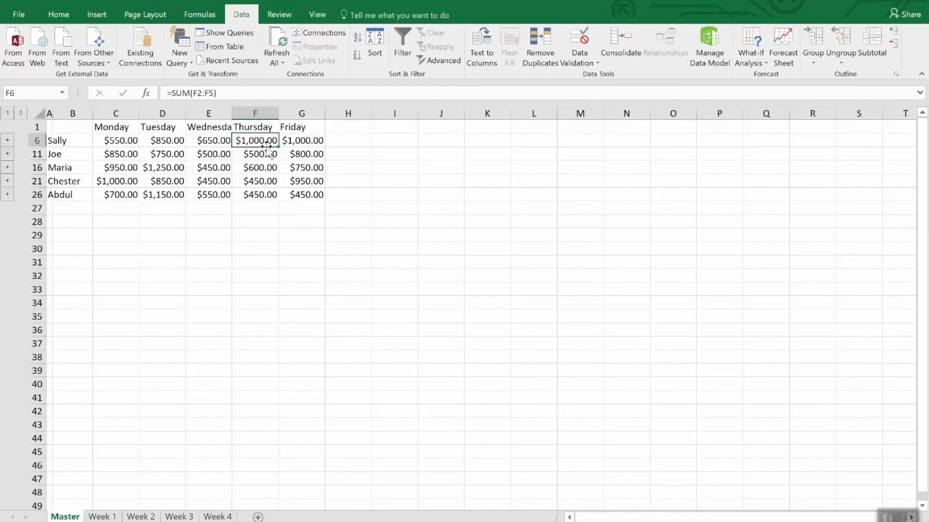
left_click(216, 517)
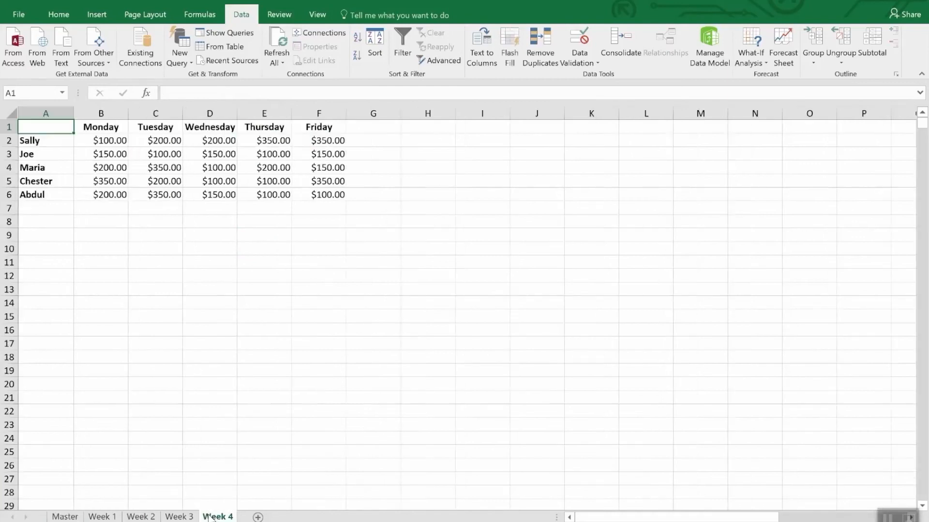
left_click(274, 141)
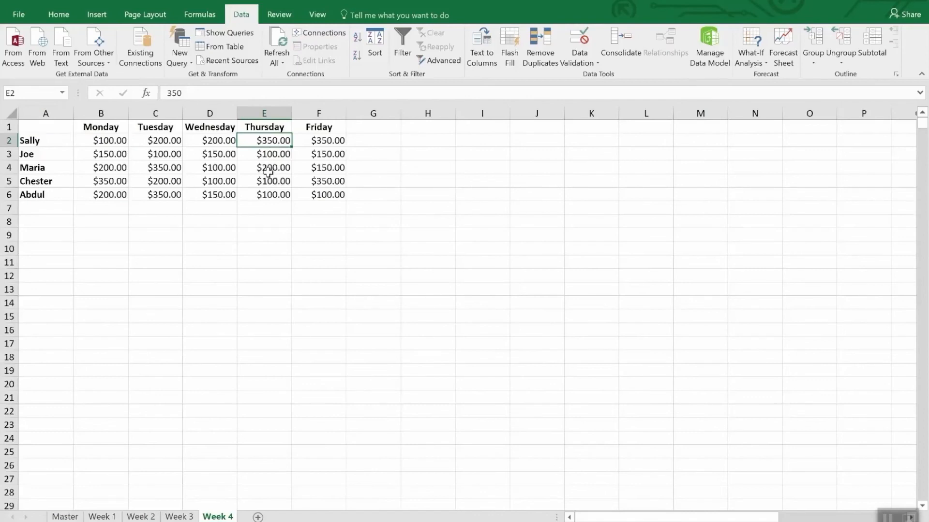
type("35")
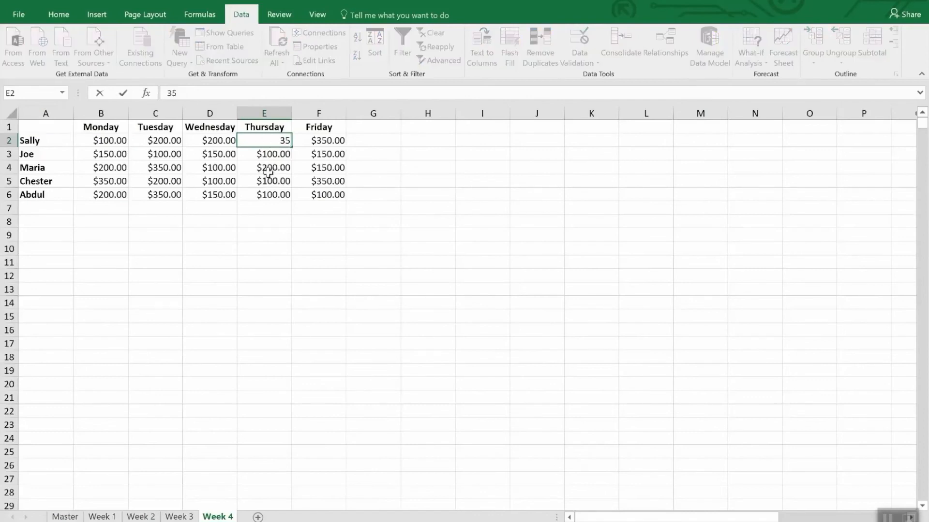
type("00.")
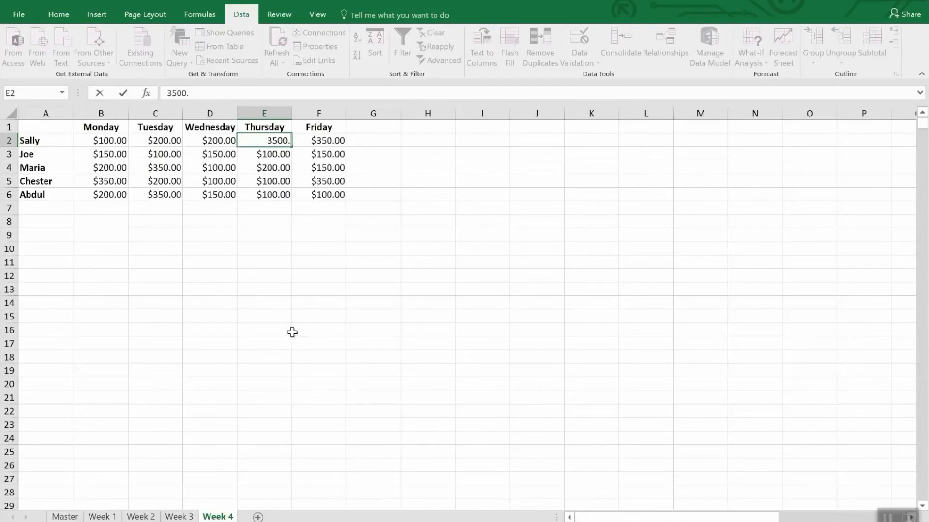
key("Return")
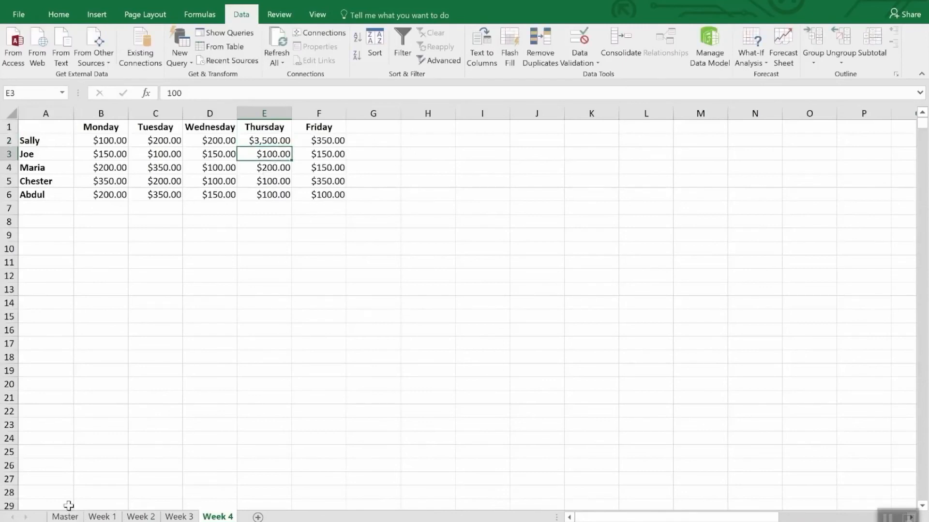
left_click(66, 516)
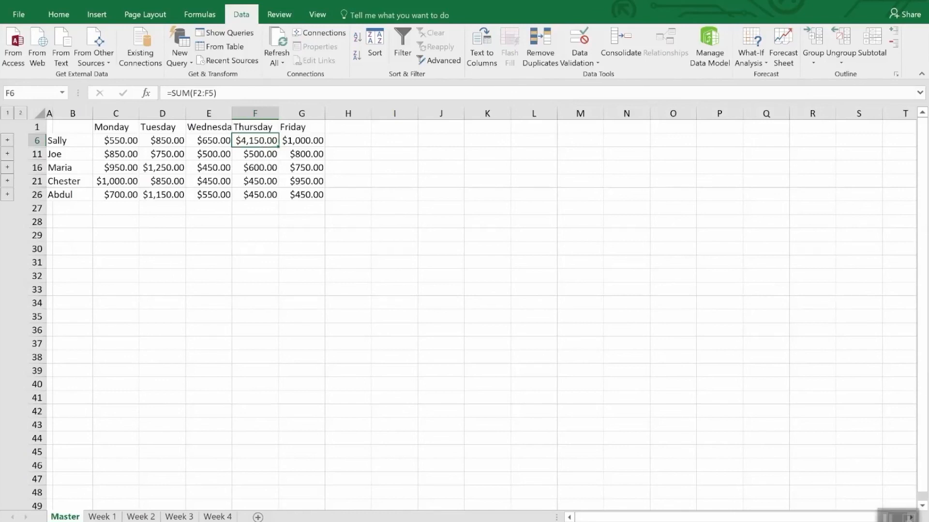
left_click(626, 38)
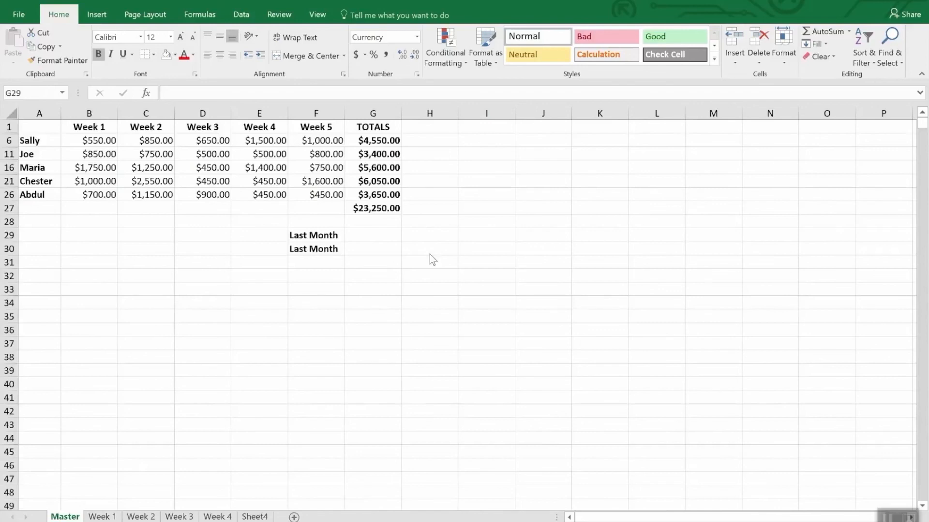
- Link cell G29 of the Master sheet to the total in cell G47 on the Master sheet of the Monthly Sales workbook
left_click(358, 235)
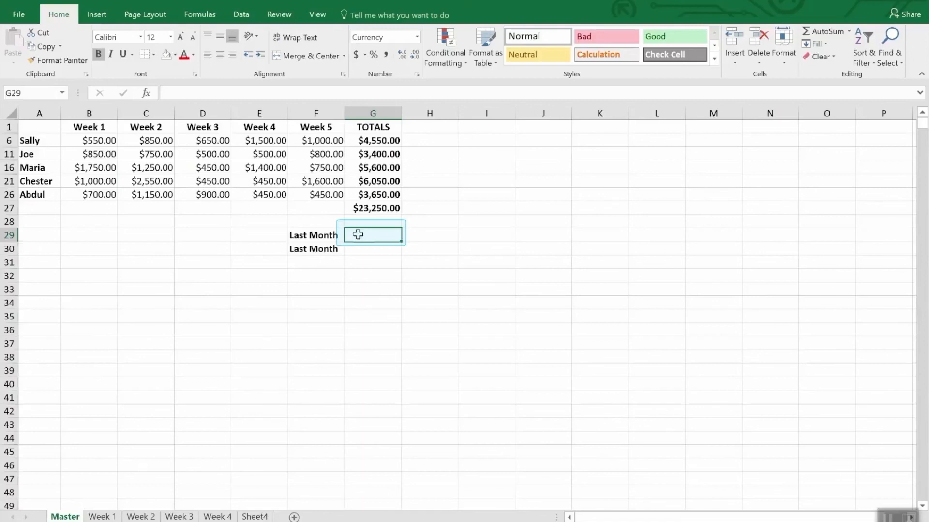
type("=")
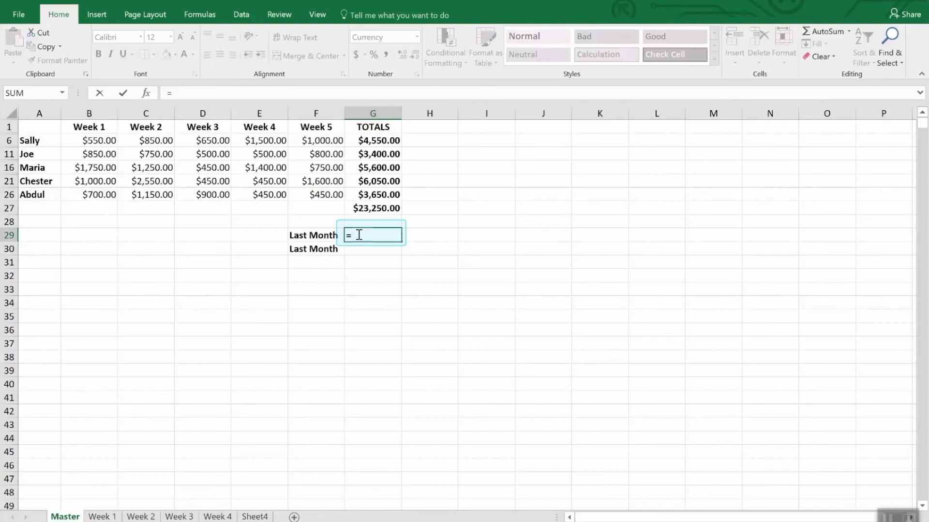
left_click(317, 14)
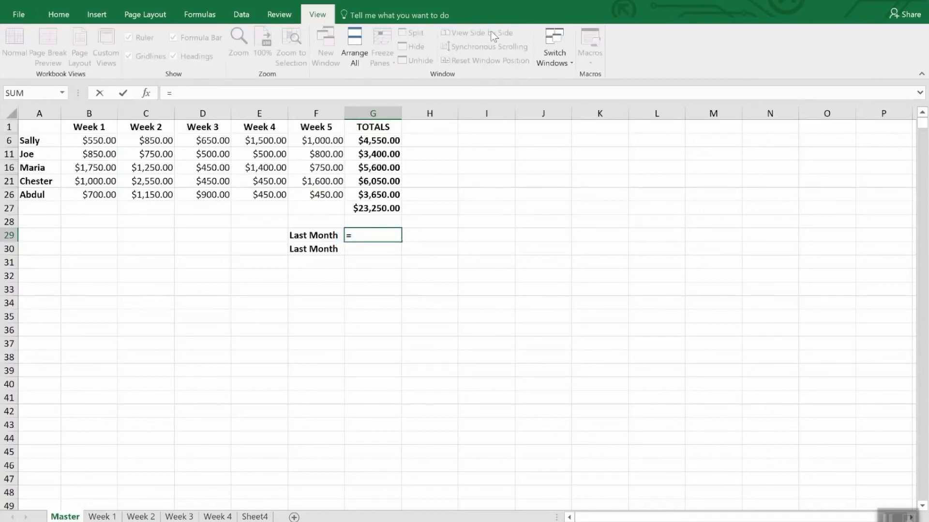
left_click(566, 58)
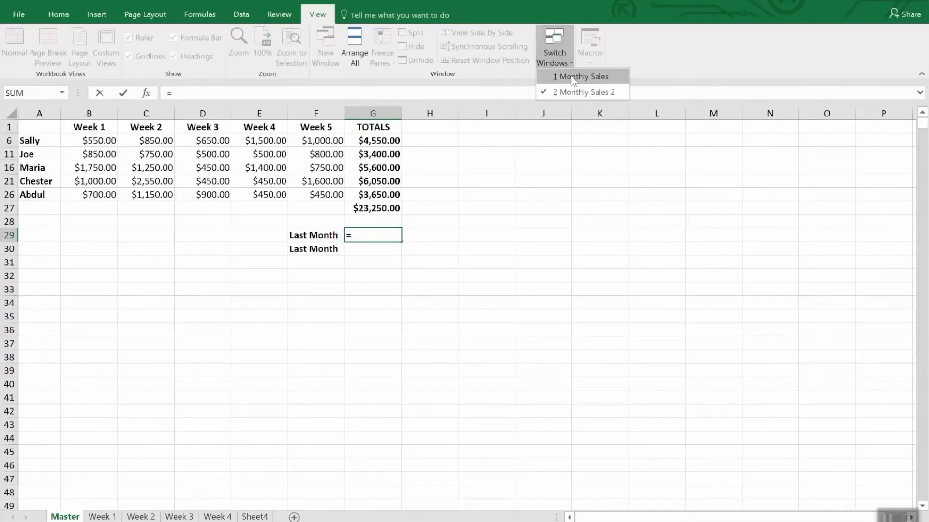
left_click(571, 76)
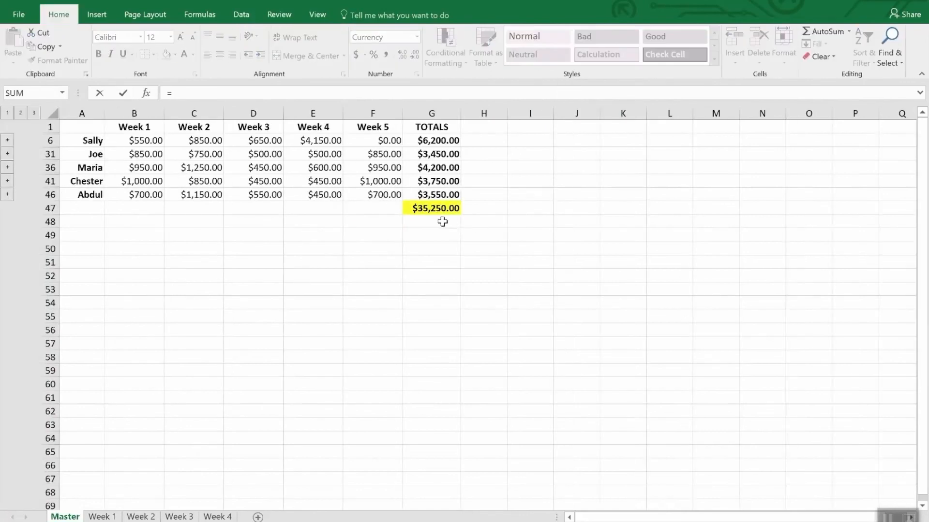
left_click(435, 208)
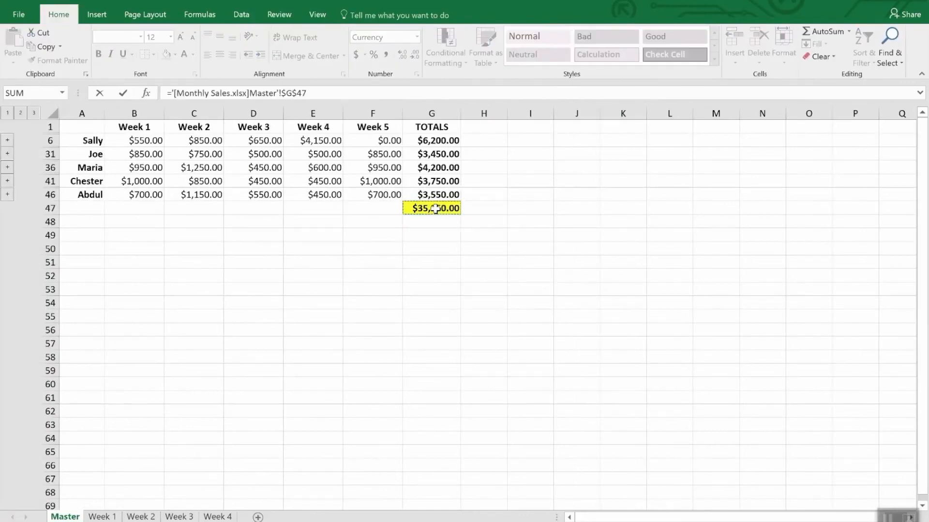
key("Return")
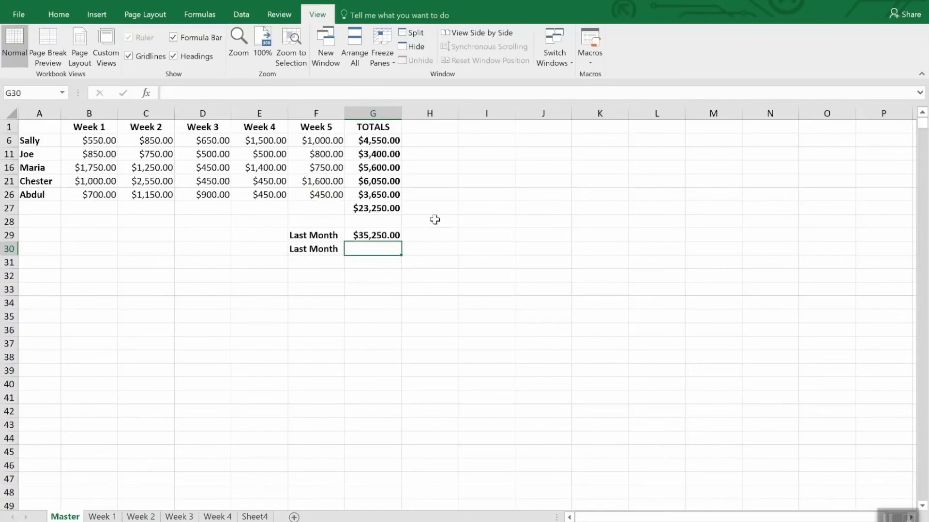
left_click(394, 235)
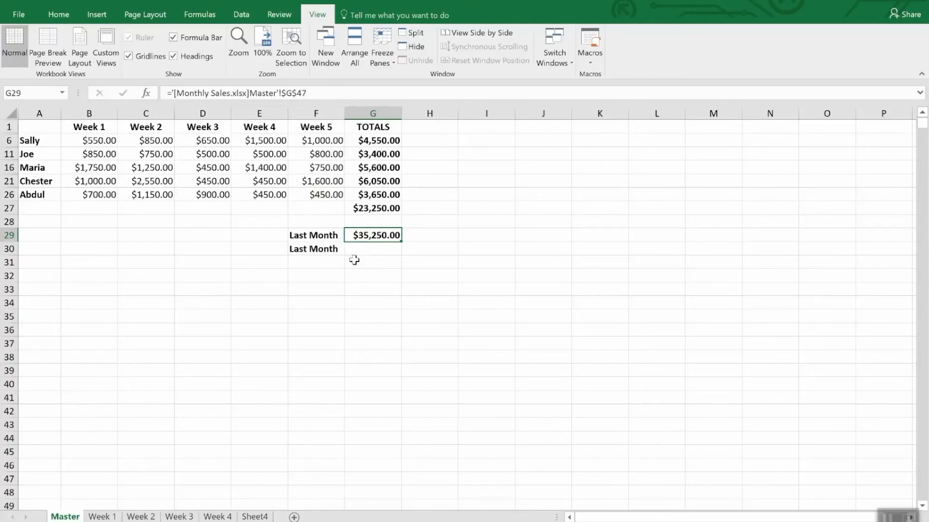
- Choose cell G30 as the destination and copy the total in G47 from the Monthly Sales workbook's Master sheet
left_click(365, 249)
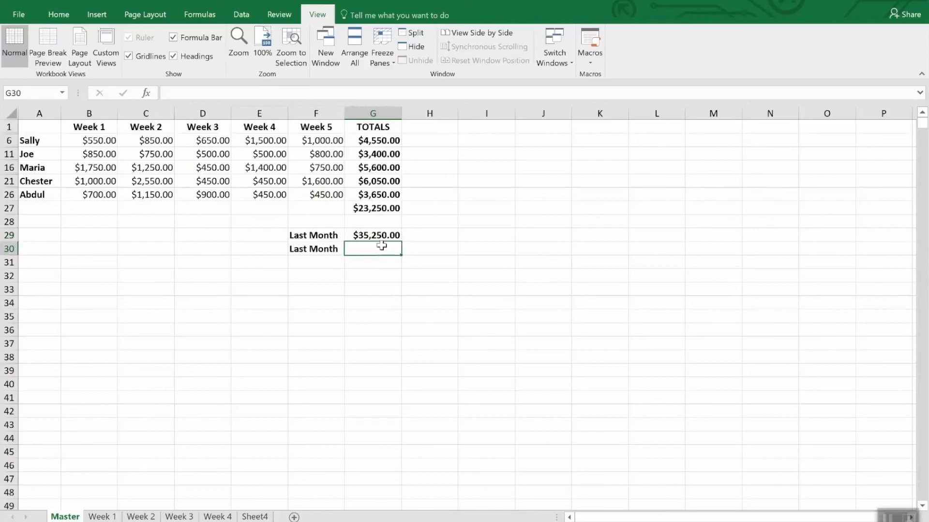
left_click(566, 64)
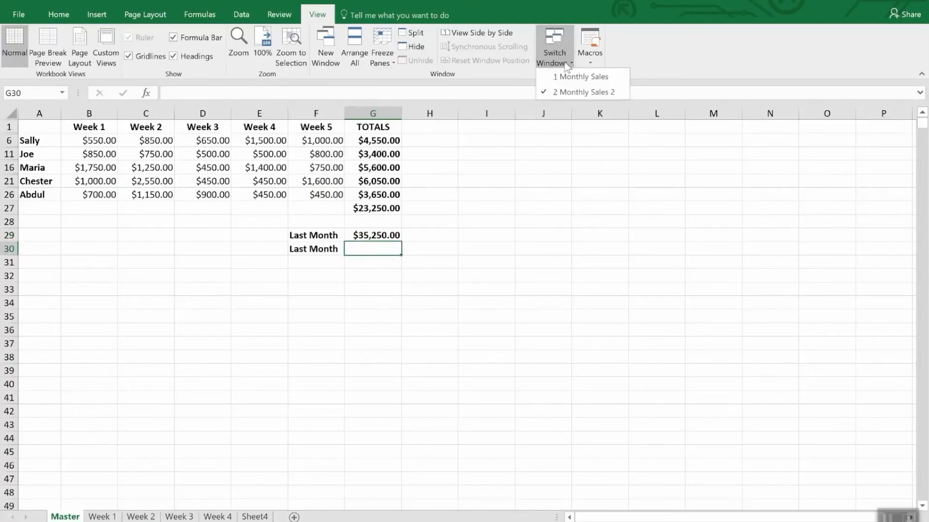
left_click(573, 76)
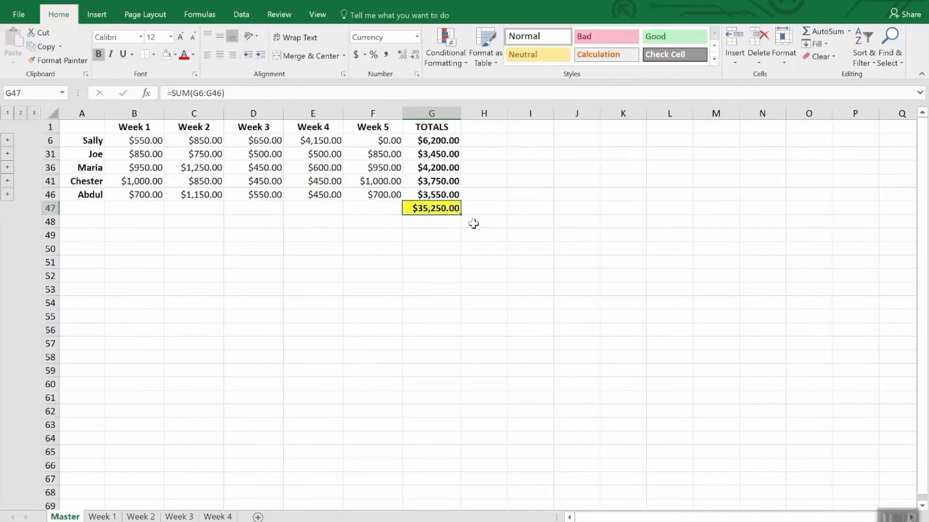
right_click(445, 211)
left_click(468, 233)
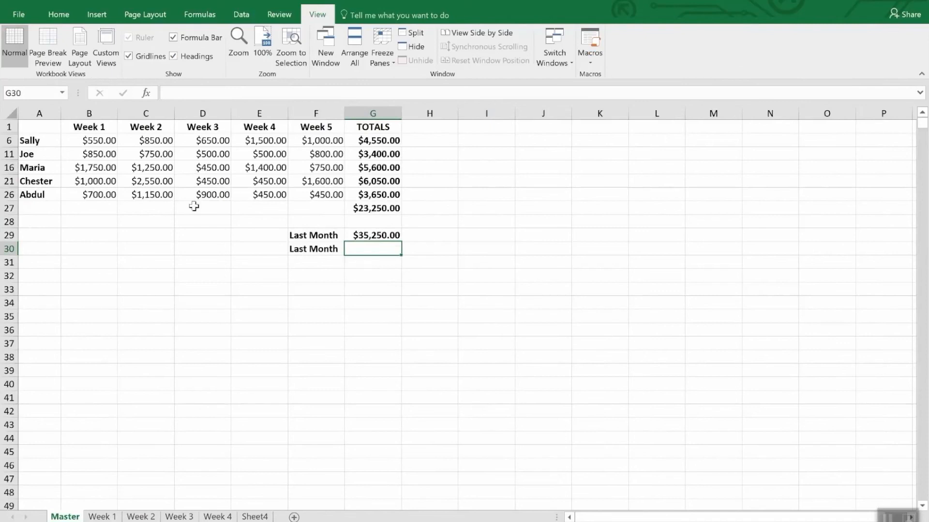
- Paste the copied total as a link into cell G30 with Paste Special and compare its formula with the one in G29
left_click(59, 16)
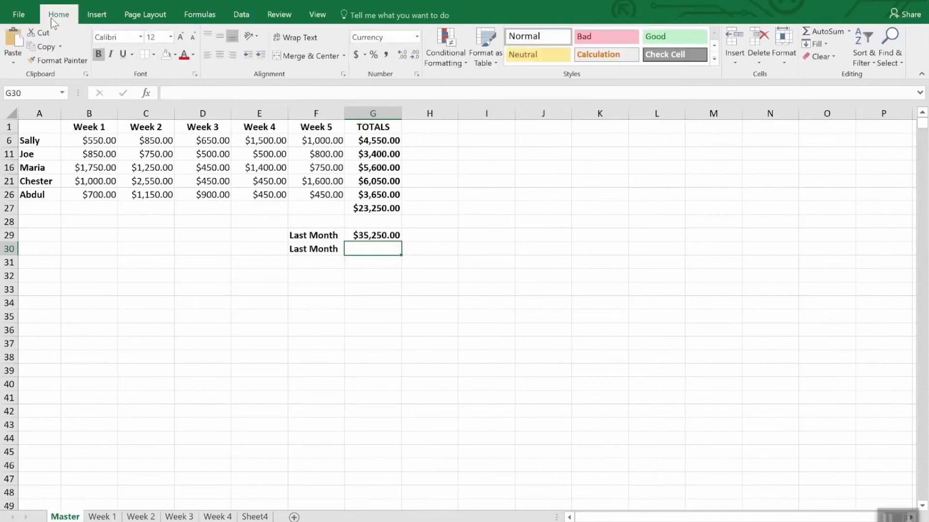
left_click(12, 61)
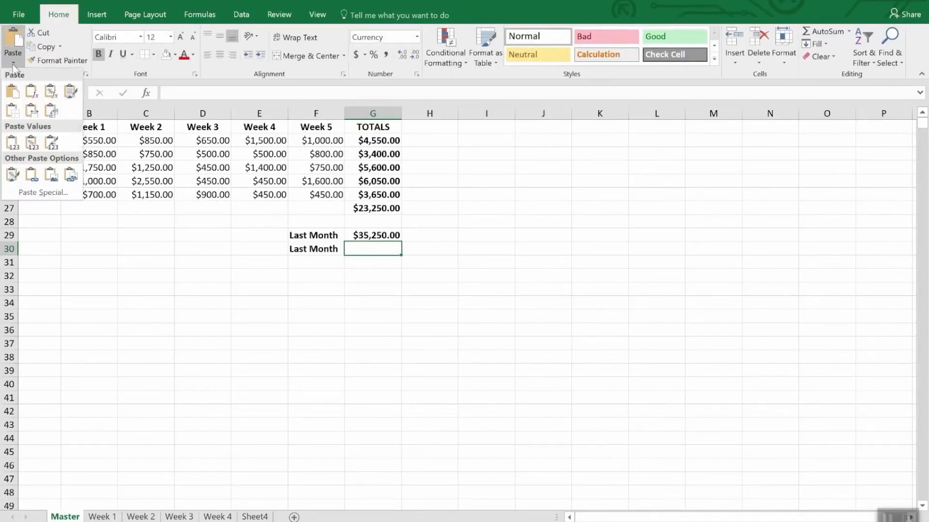
left_click(39, 192)
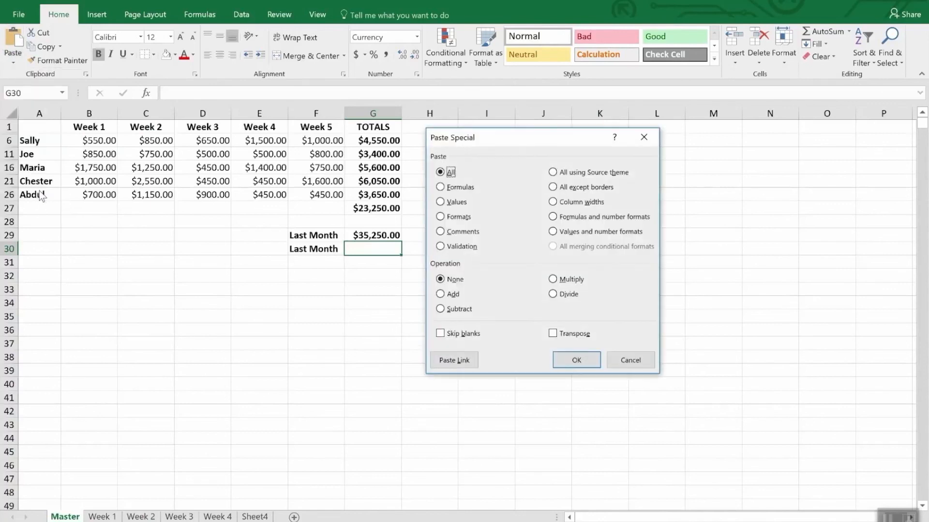
left_click(452, 359)
left_click(446, 192)
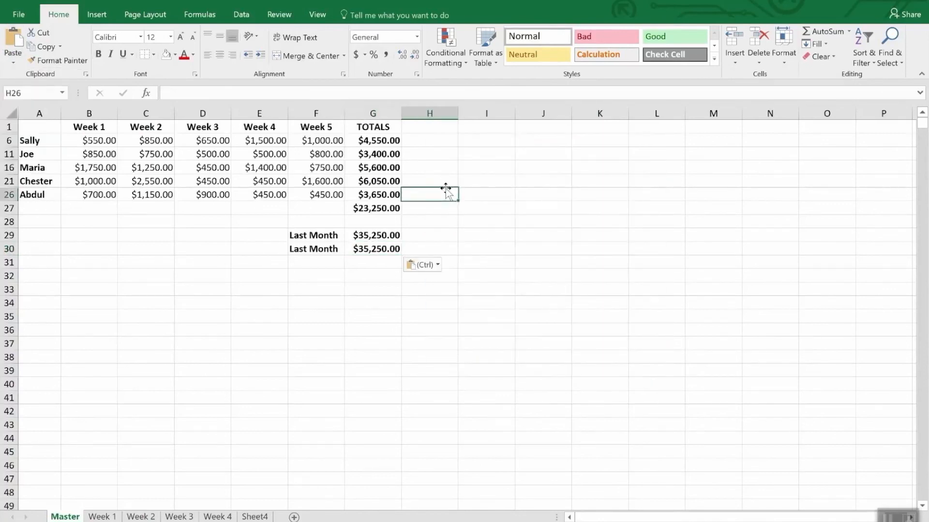
left_click(378, 262)
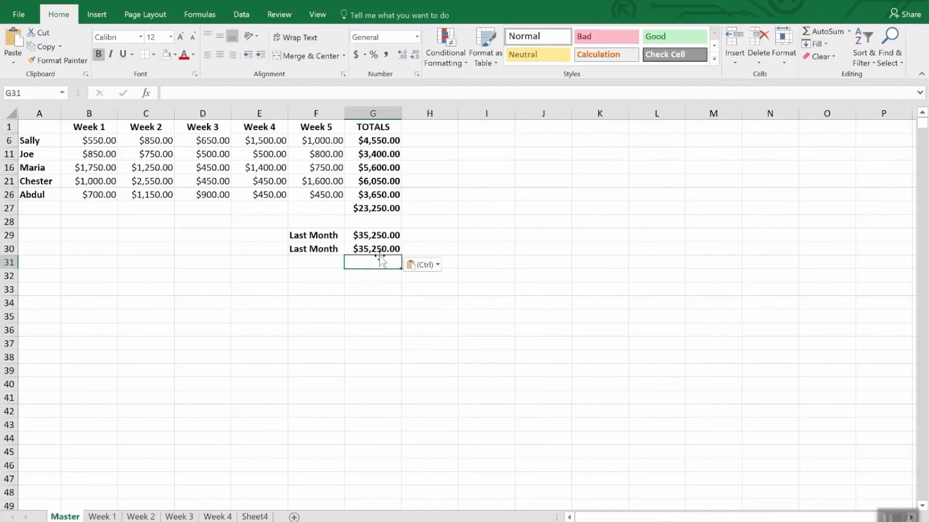
left_click(378, 249)
left_click(379, 235)
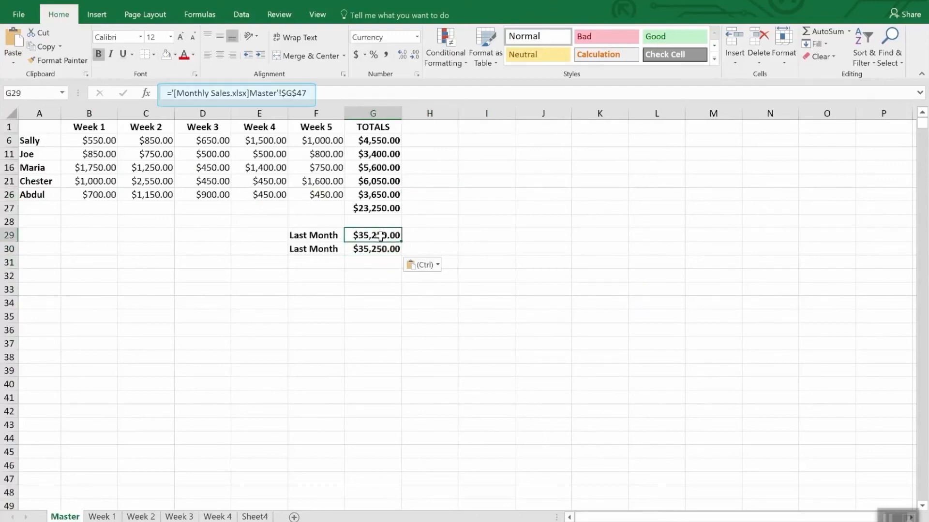
left_click(377, 250)
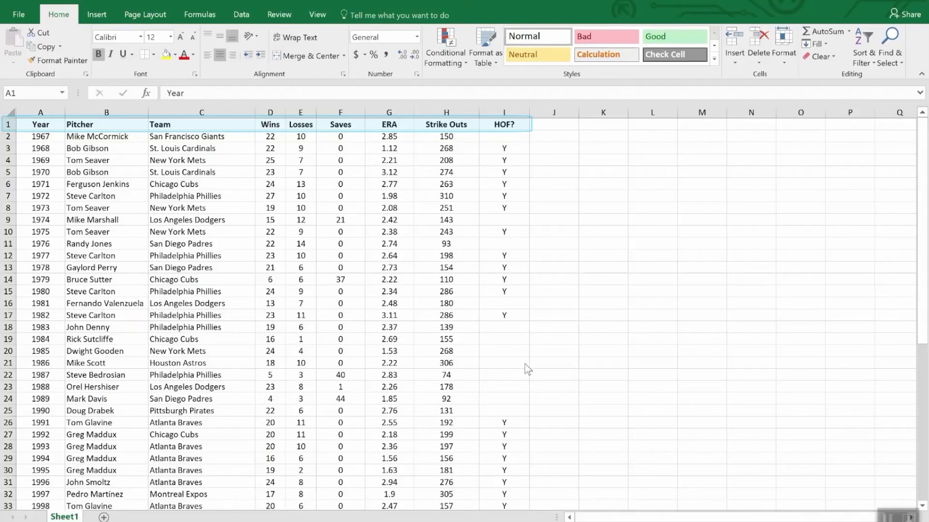
- Look through the pitcher list on Sheet1 from the header row to the last record and return to cell A1
scroll(623, 380, "down", 12)
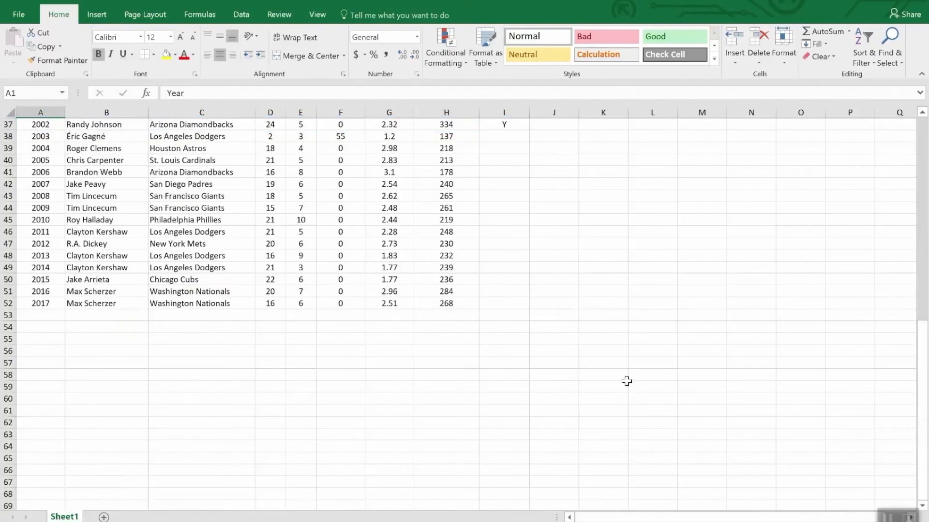
scroll(626, 382, "up", 12)
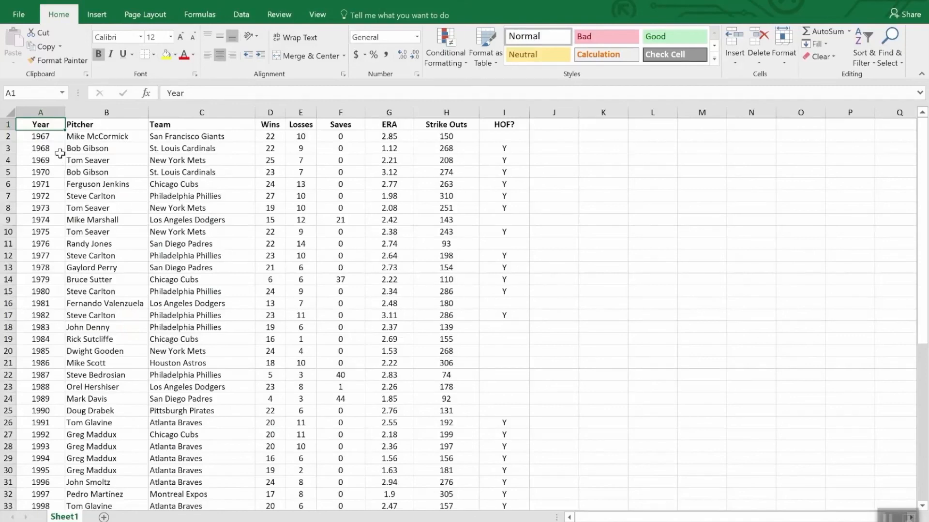
key("ctrl+c")
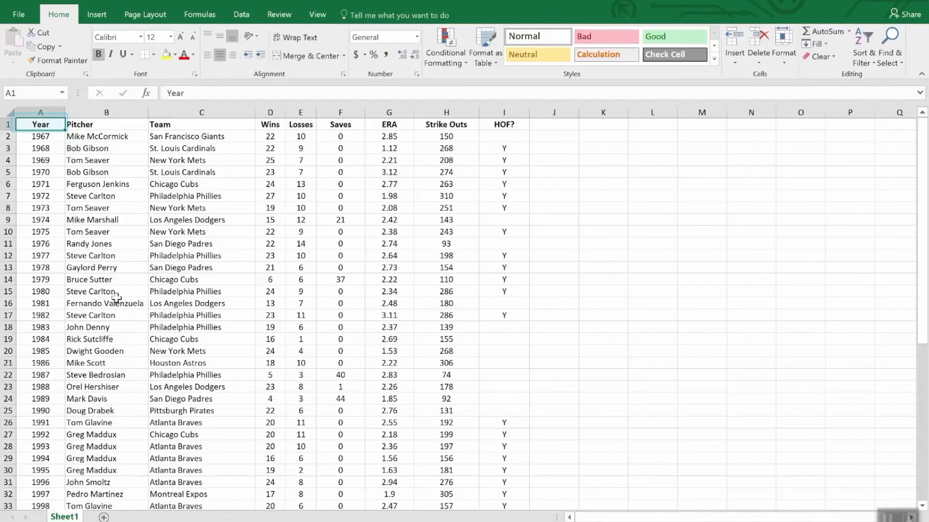
scroll(120, 337, "down", 12)
scroll(119, 337, "up", 12)
key("Escape")
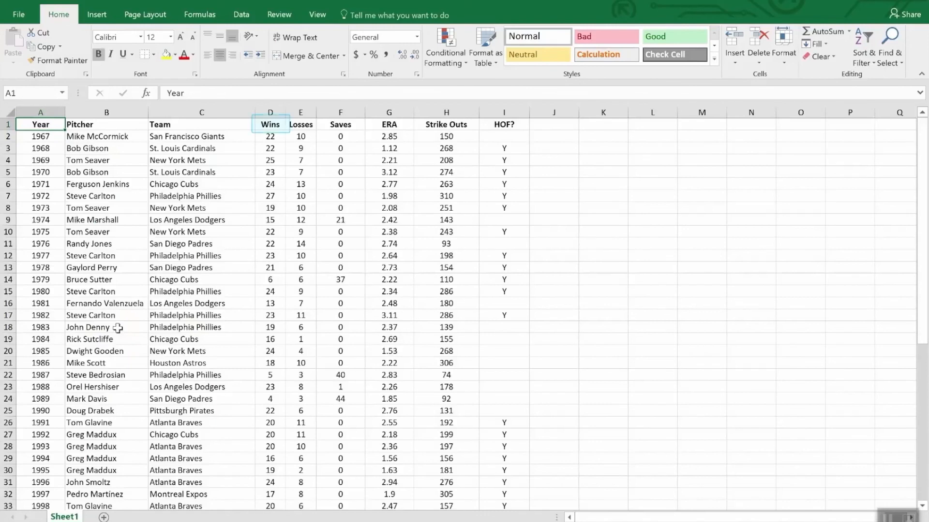
- Sort the pitcher list by the Wins column in descending order and review the sorted rows
left_click(272, 126)
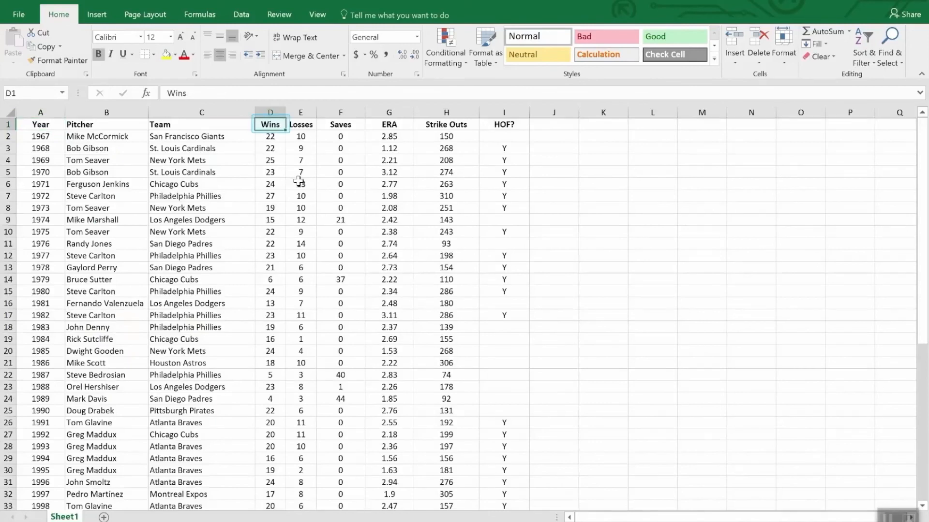
left_click(866, 36)
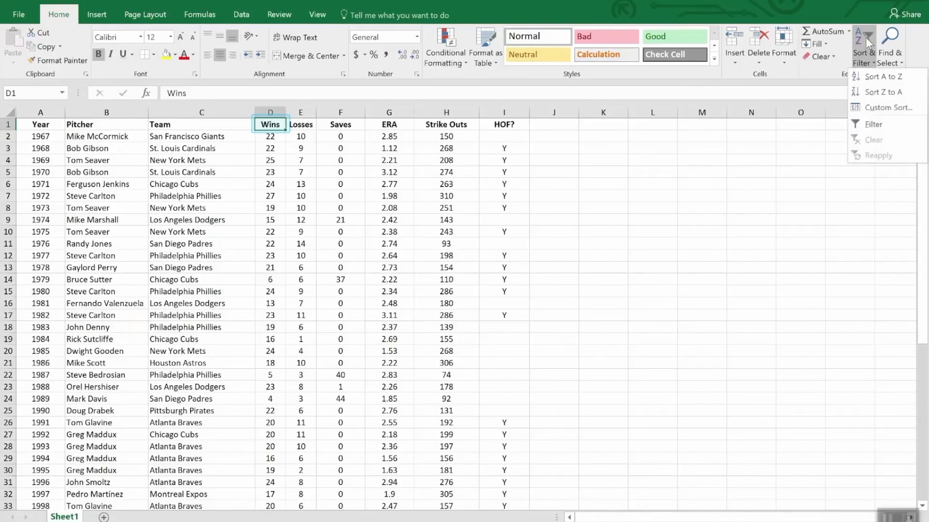
left_click(875, 93)
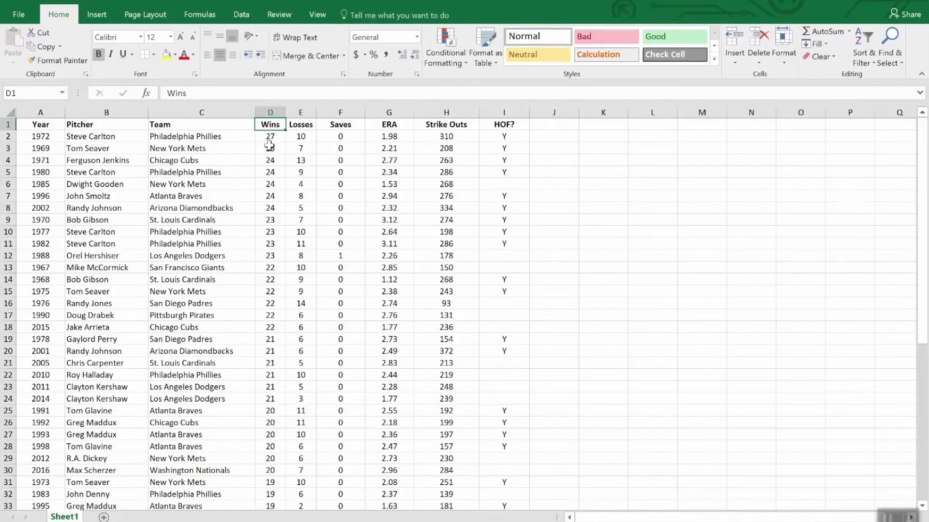
scroll(270, 152, "down", 8)
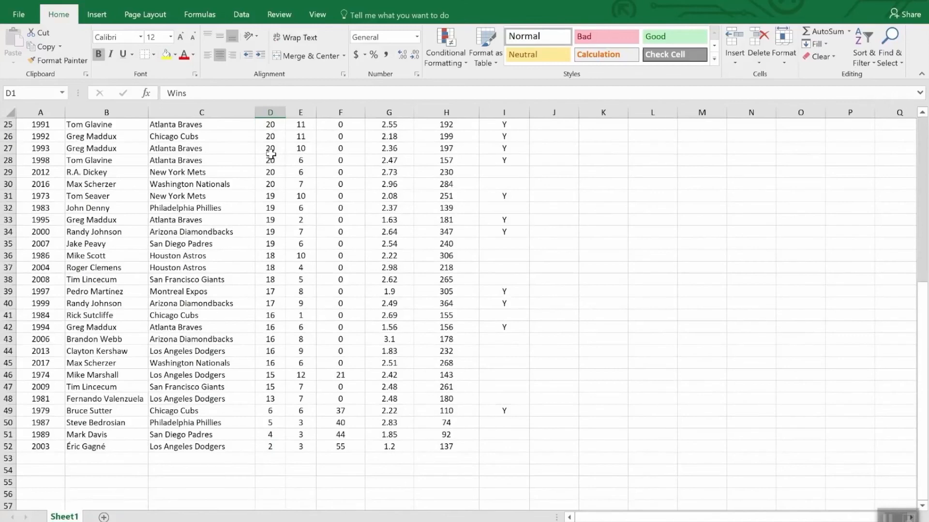
scroll(270, 153, "up", 8)
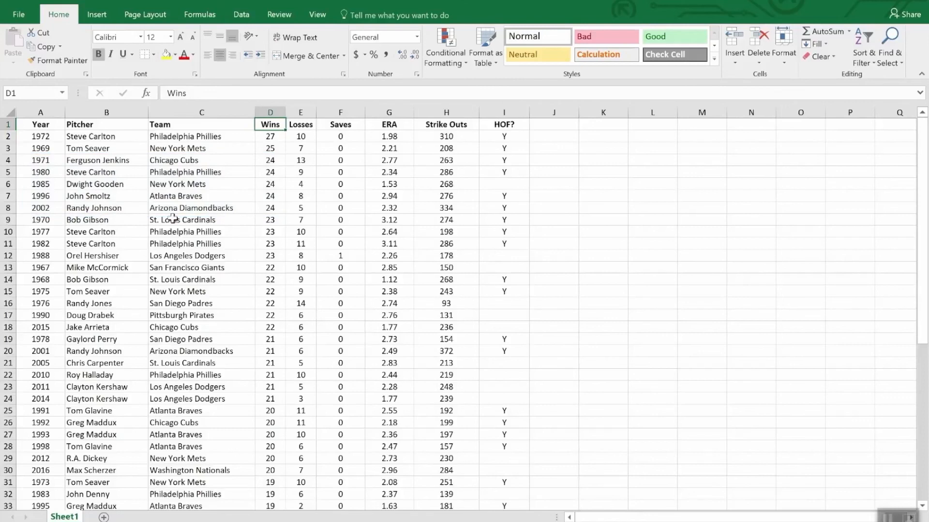
- Apply a custom sort by Wins from largest to smallest, with a second level by ERA from smallest to largest
left_click(865, 40)
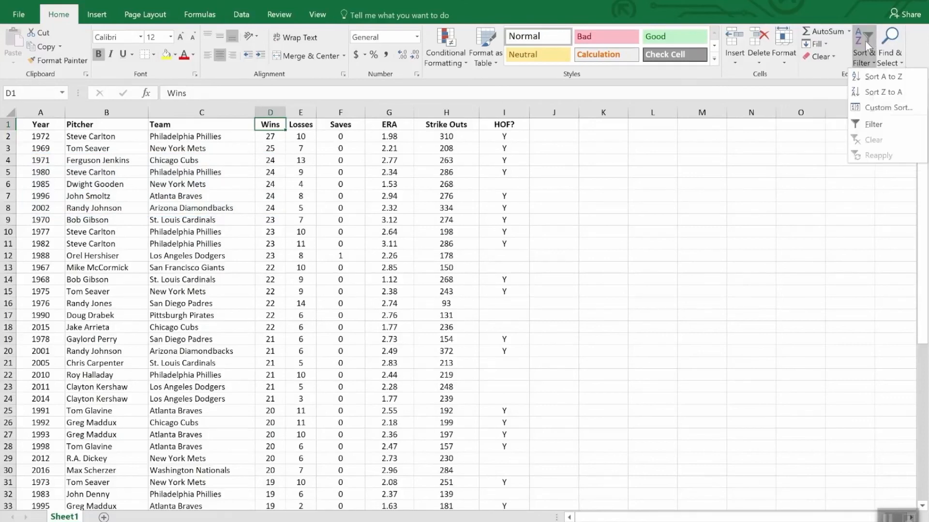
left_click(886, 108)
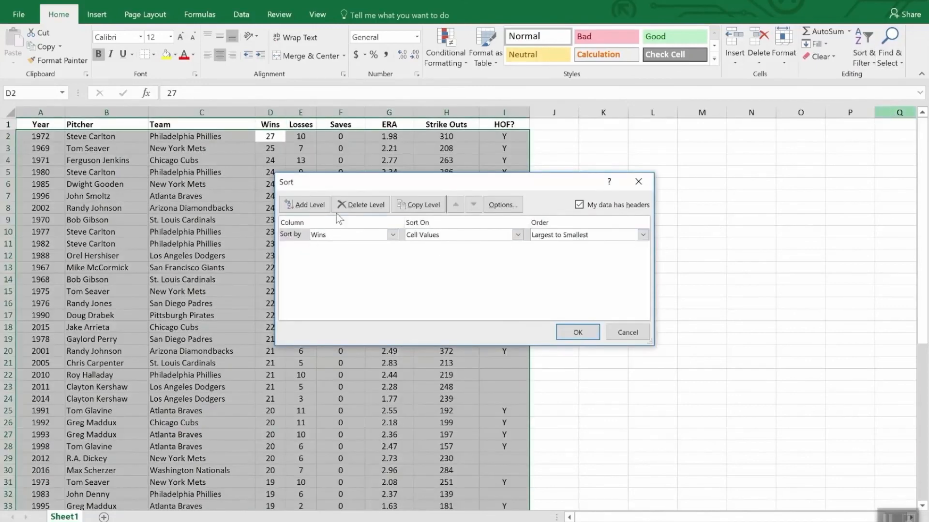
left_click(305, 205)
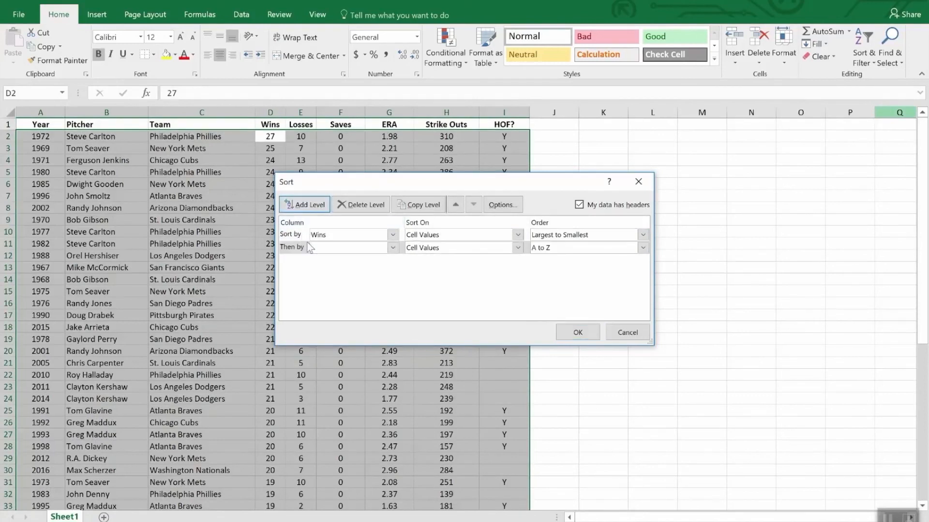
left_click(392, 248)
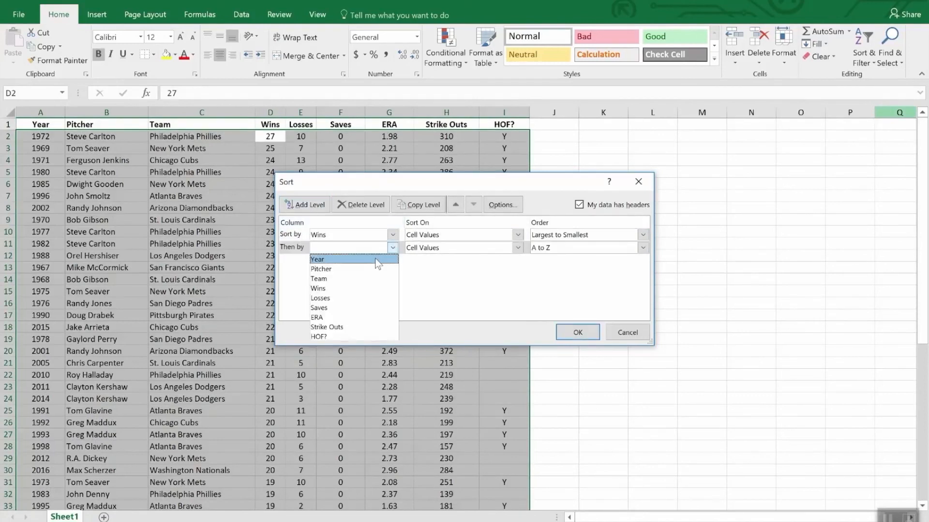
left_click(366, 319)
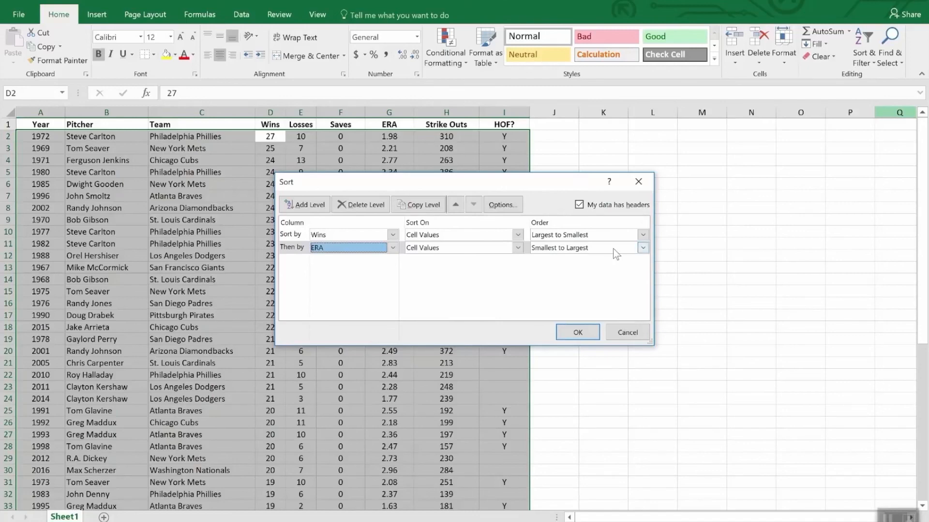
left_click(577, 334)
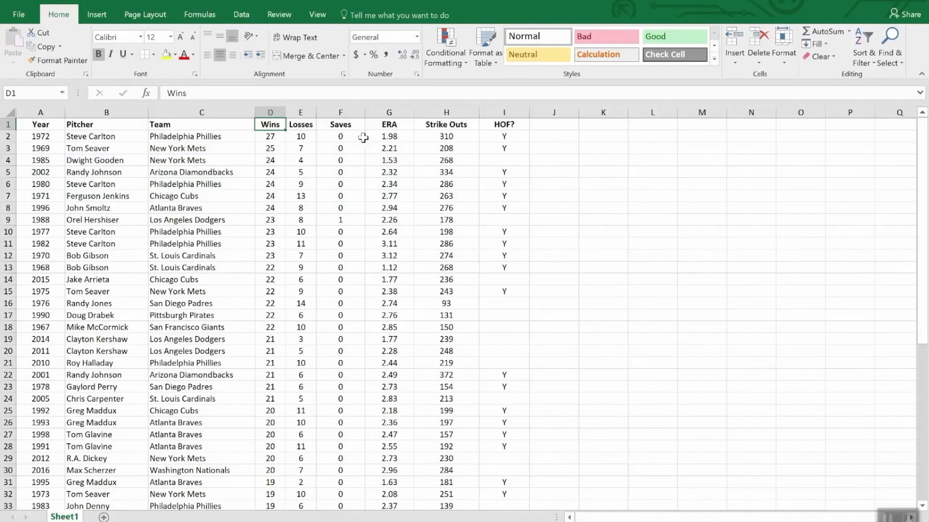
- Turn on filtering for the pitcher list and filter the HOF? column to show only Y
left_click(347, 128)
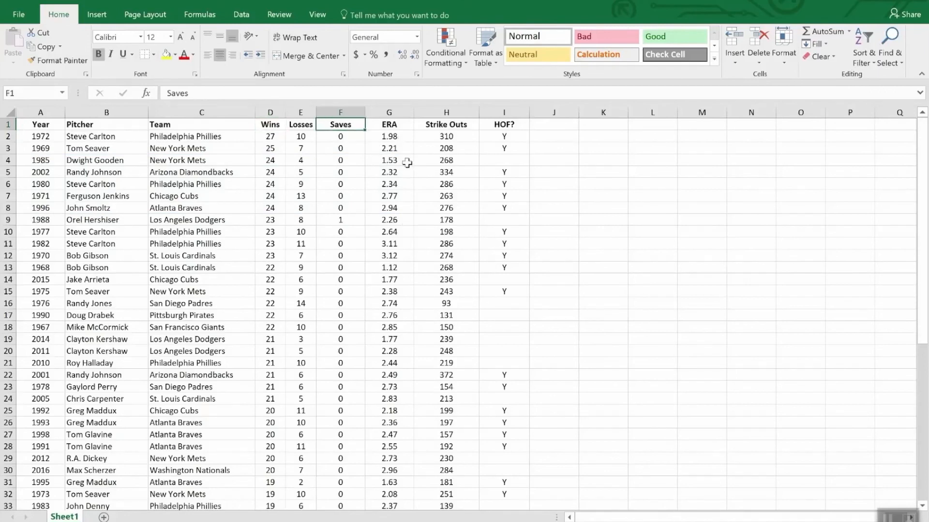
left_click(860, 41)
left_click(873, 125)
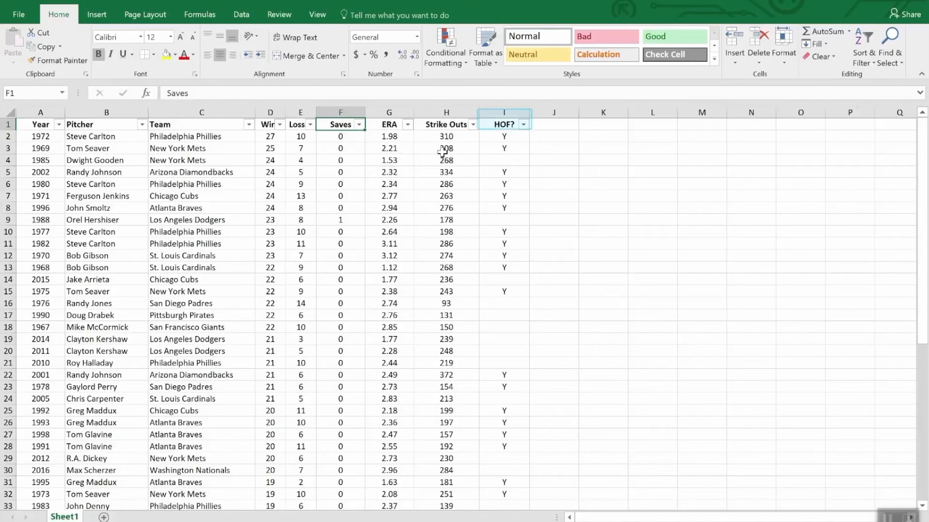
left_click(523, 125)
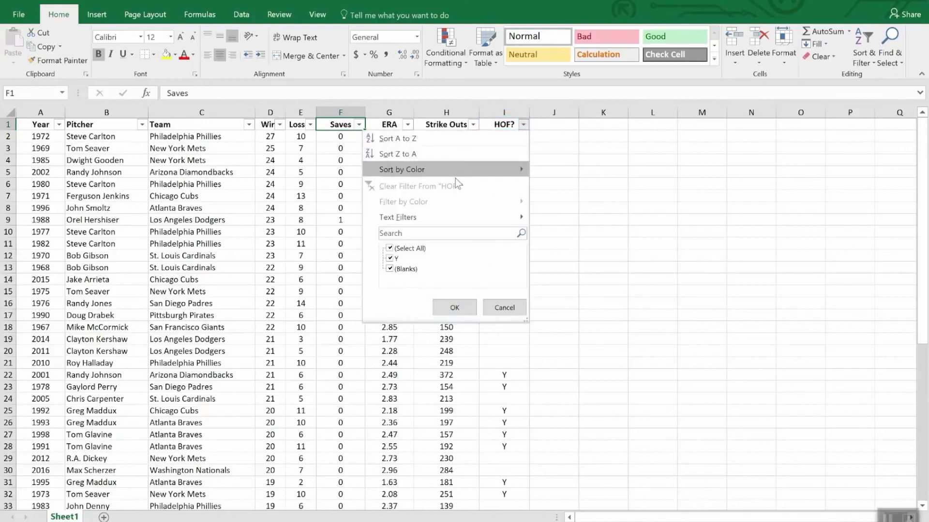
left_click(390, 249)
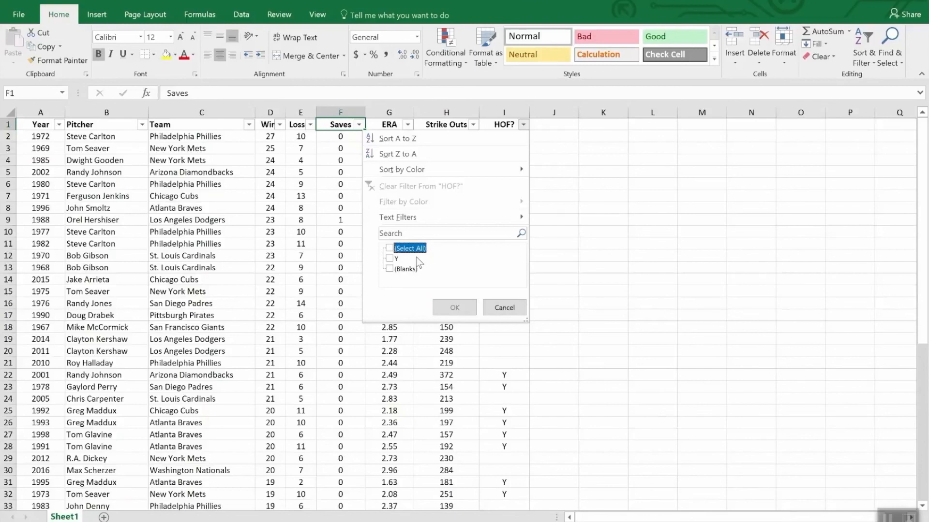
left_click(392, 259)
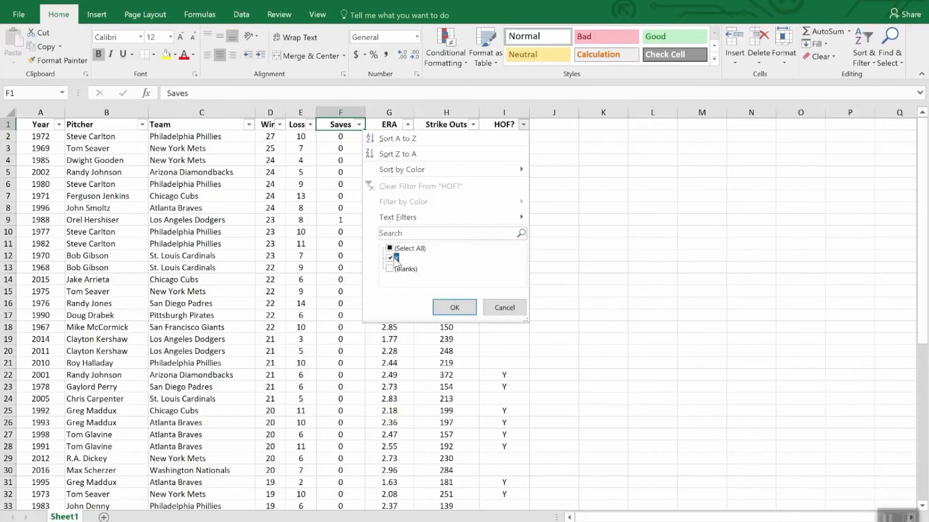
left_click(455, 308)
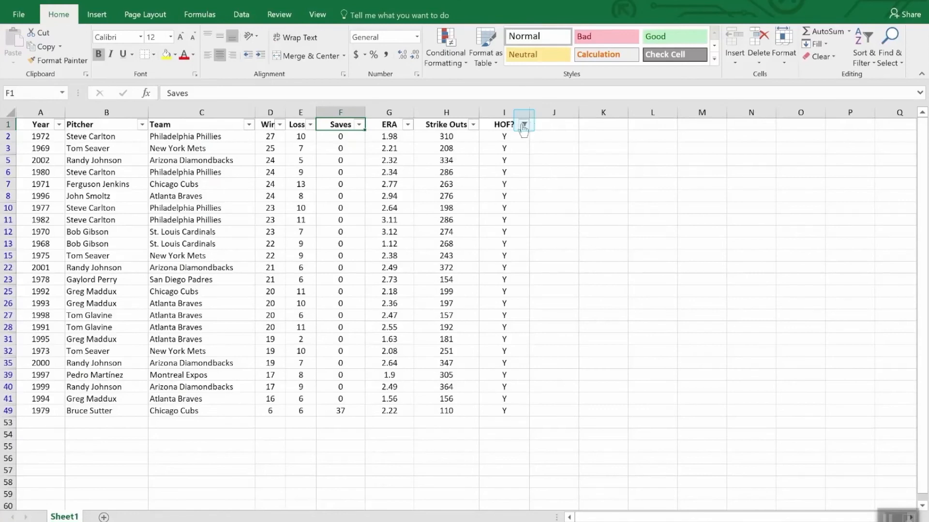
- Sort the filtered pitcher list by Strike Outs from largest to smallest
mouse_move(523, 130)
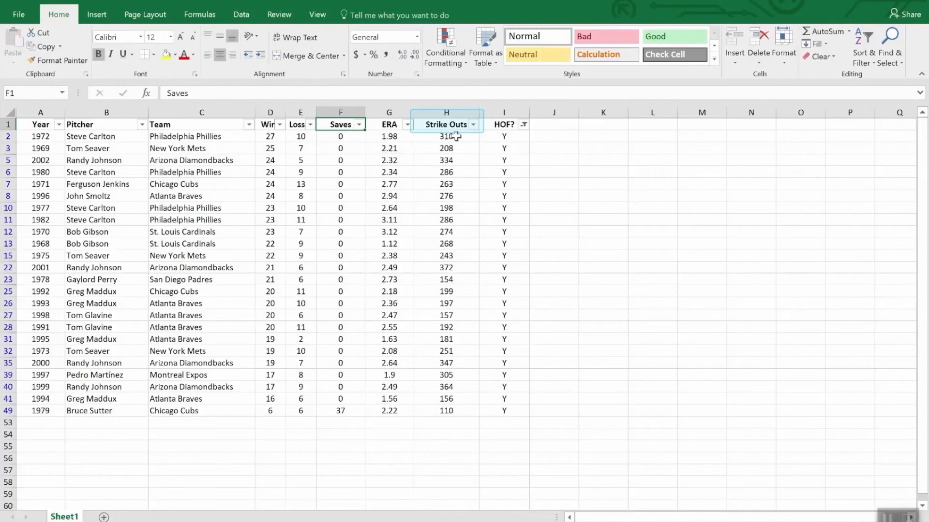
left_click(474, 125)
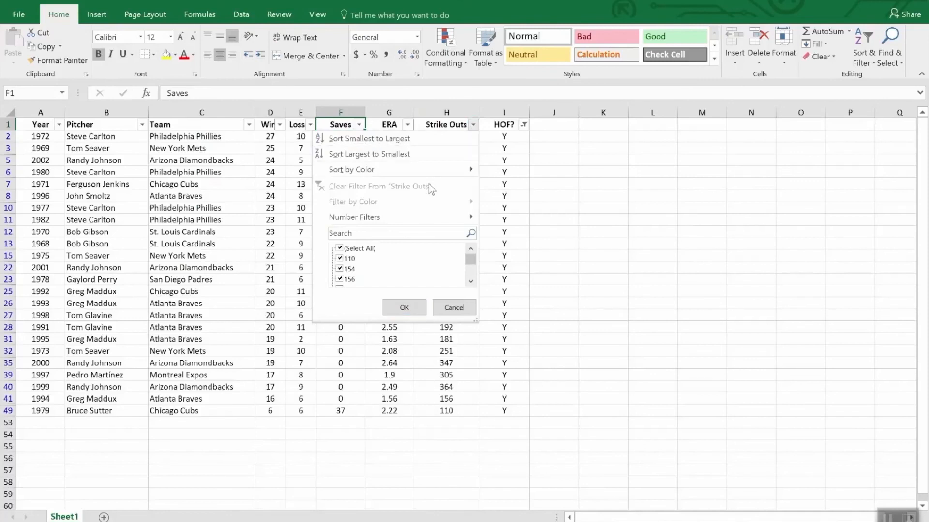
left_click(419, 155)
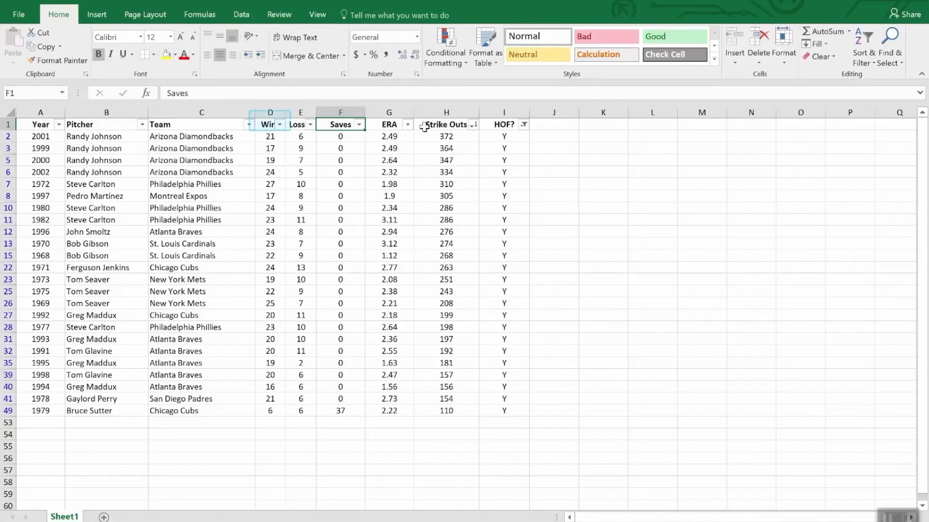
- Apply a number filter to the Wins column that keeps only rows less than 20
left_click(279, 125)
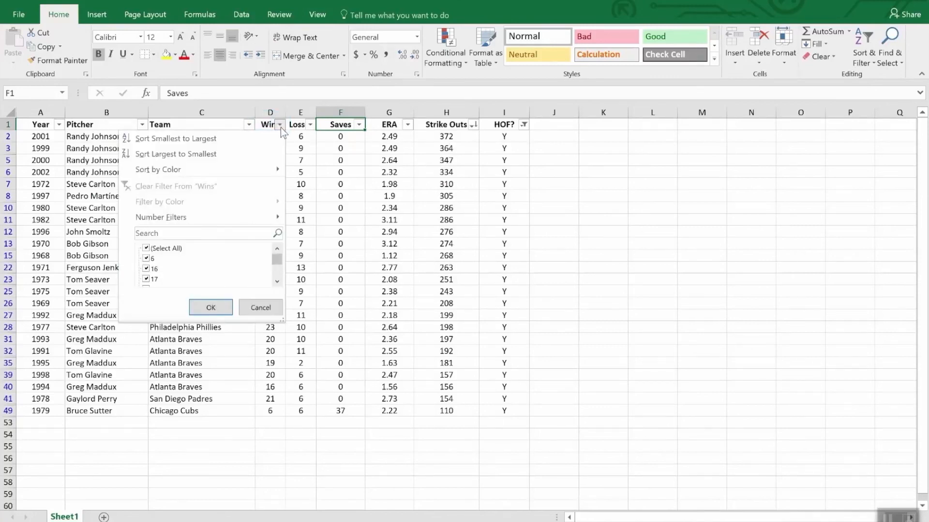
mouse_move(249, 217)
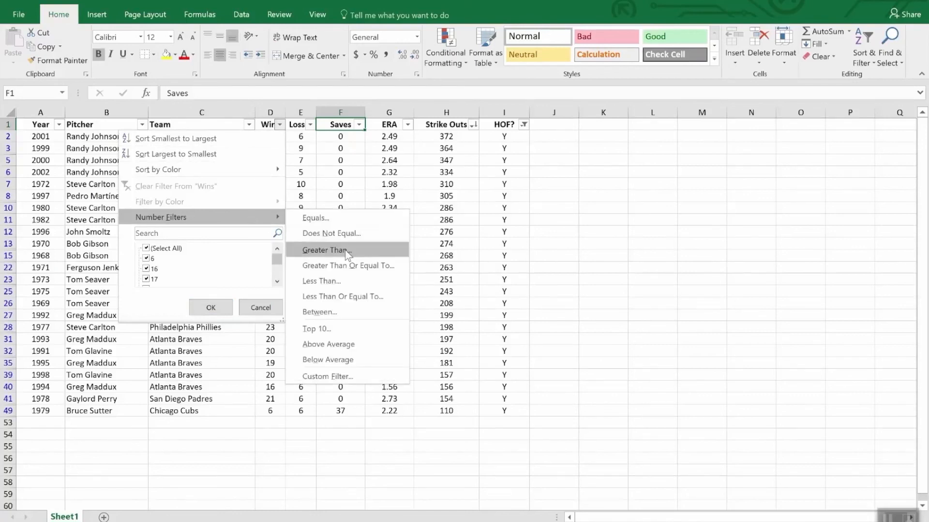
left_click(347, 285)
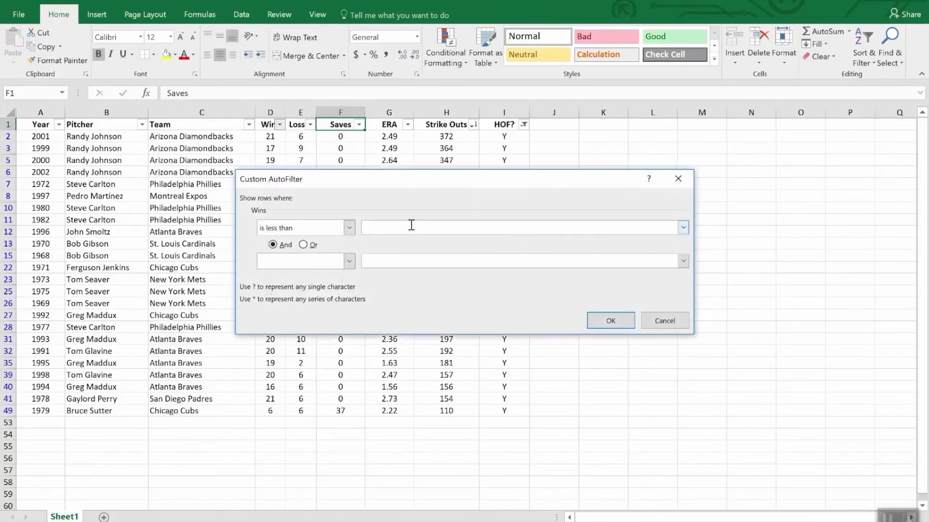
type("20")
left_click(611, 321)
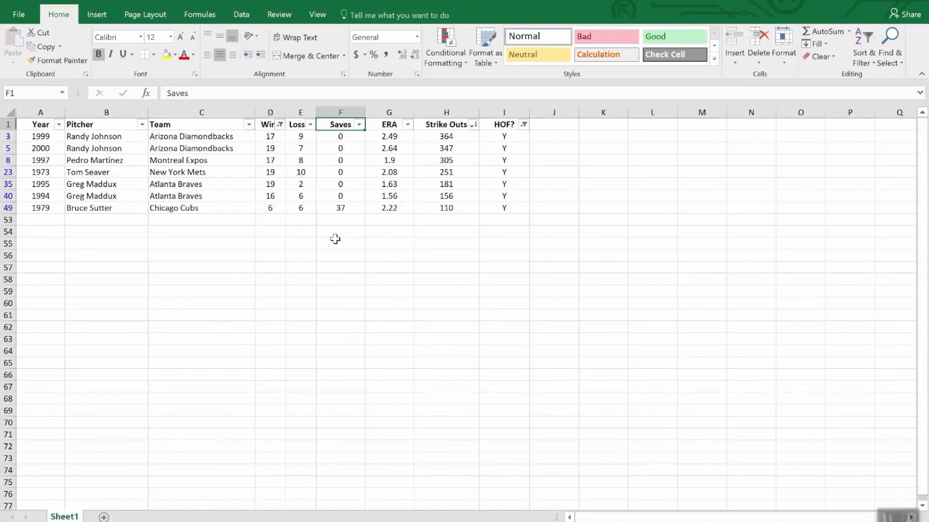
- Total the filtered Strike Outs column in cell H53 with AutoSum, using =SUBTOTAL(9,H2:H52)
left_click(442, 221)
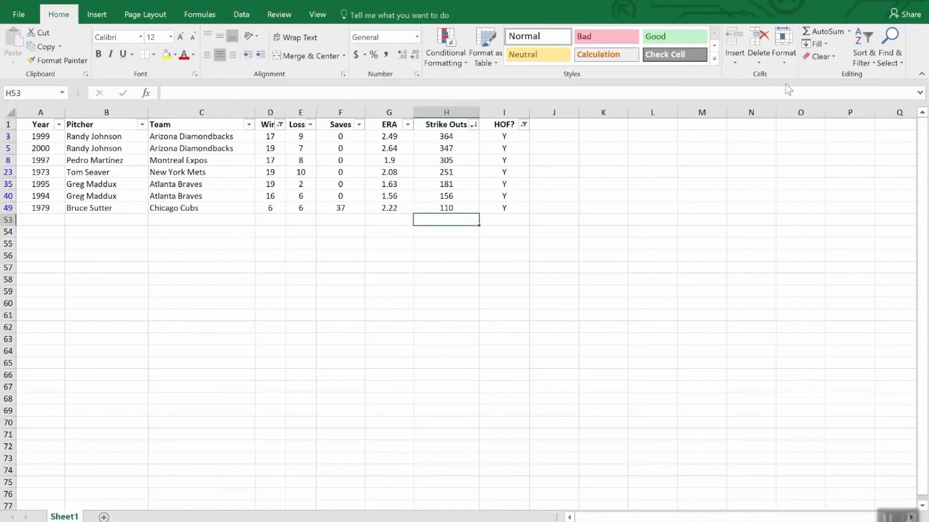
left_click(825, 33)
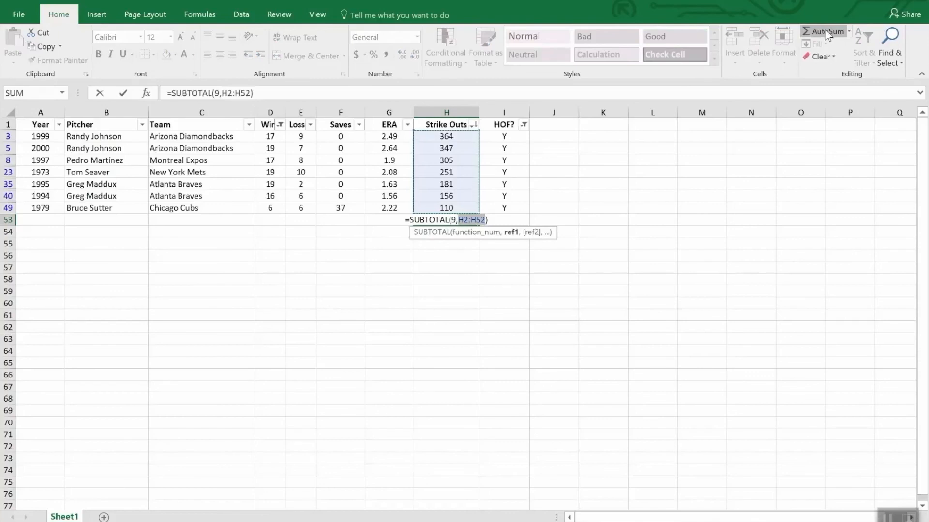
key("Return")
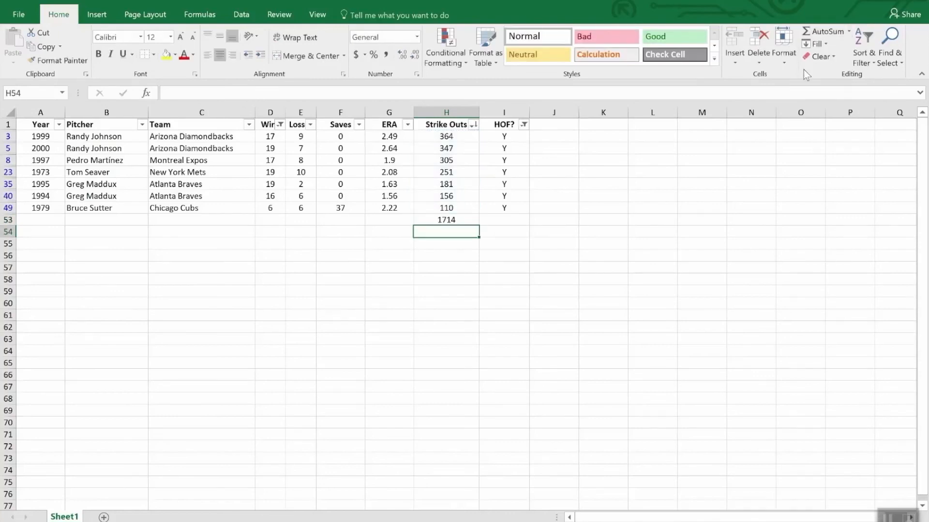
- Clear the filters from the HOF? and Wins columns and check the Strike Outs subtotal in H53
left_click(524, 124)
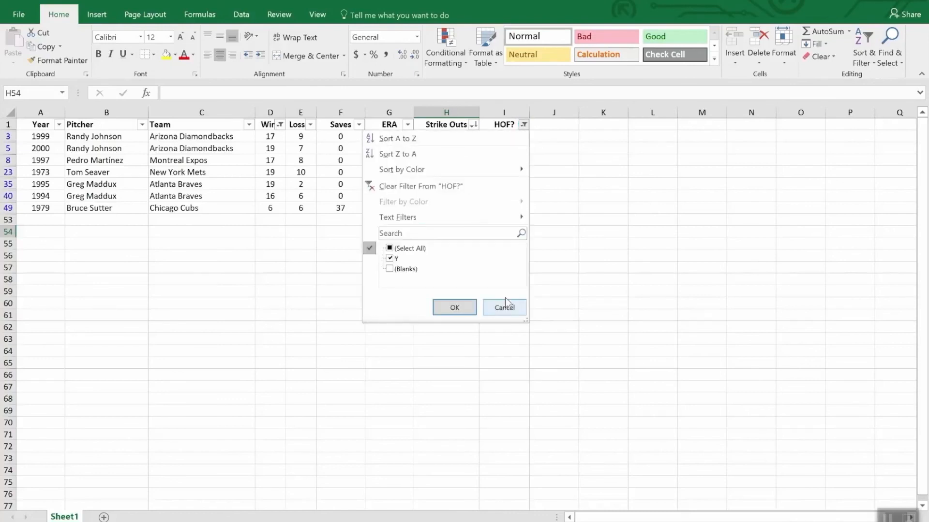
left_click(444, 185)
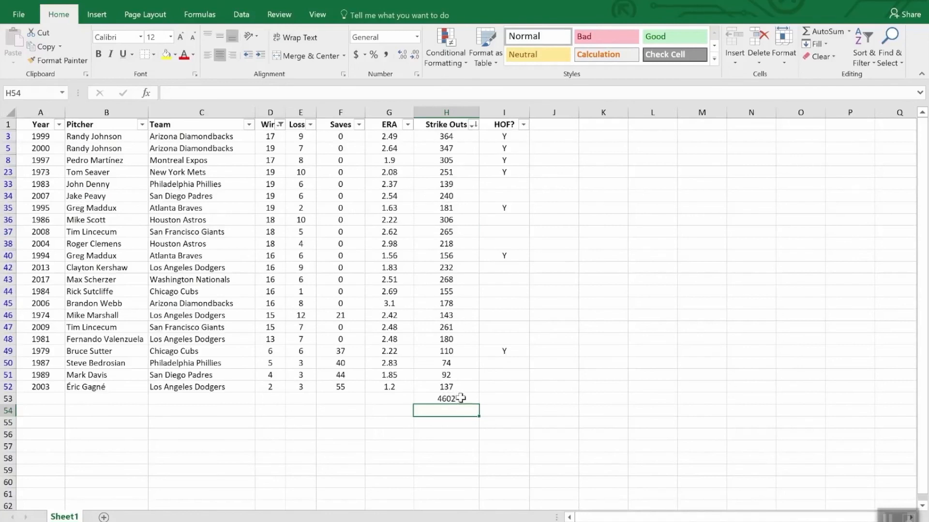
left_click(281, 125)
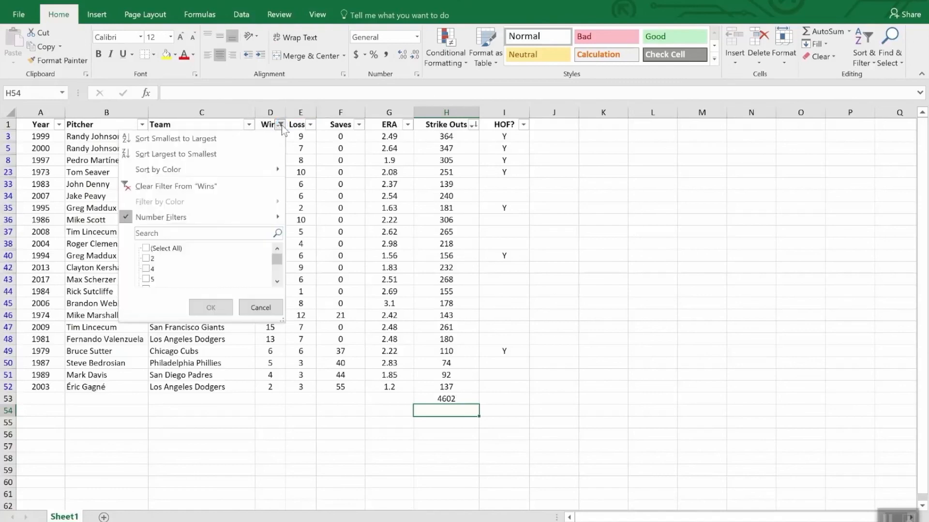
left_click(198, 188)
scroll(477, 349, "down", 3)
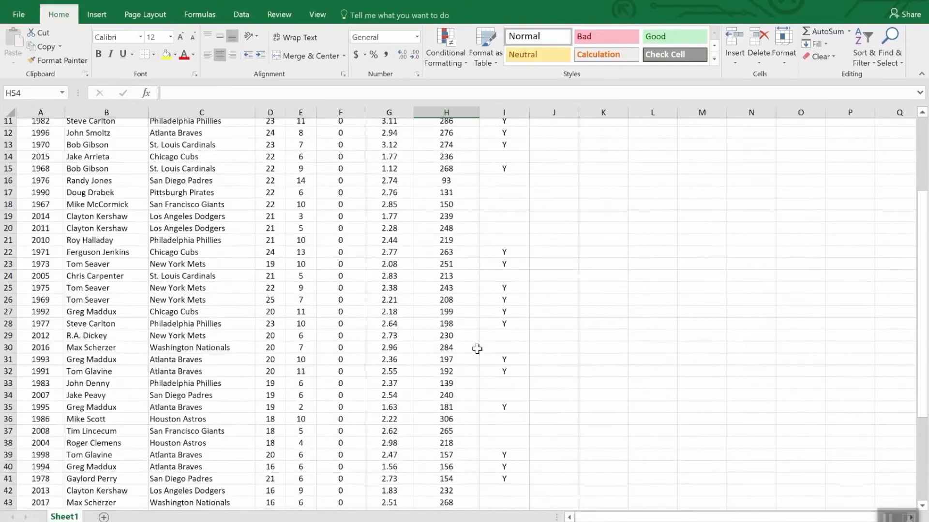
scroll(477, 349, "down", 9)
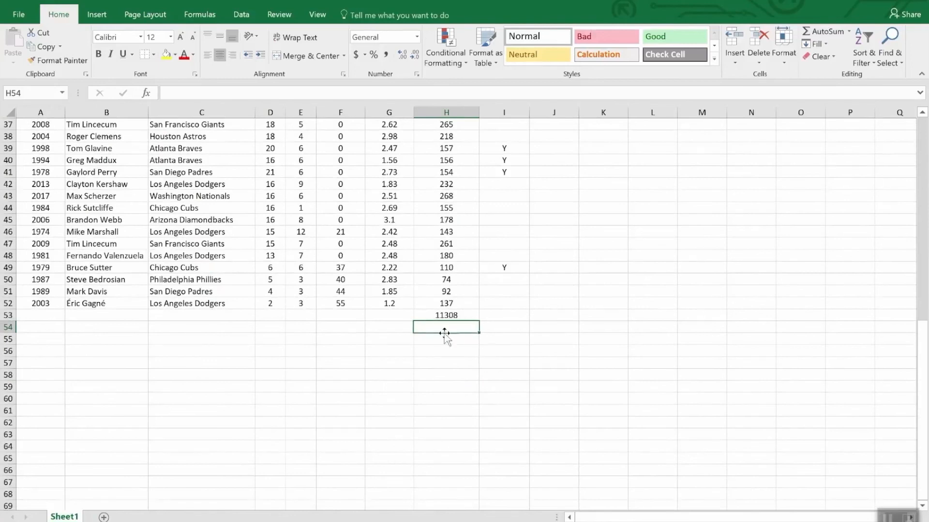
left_click(468, 315)
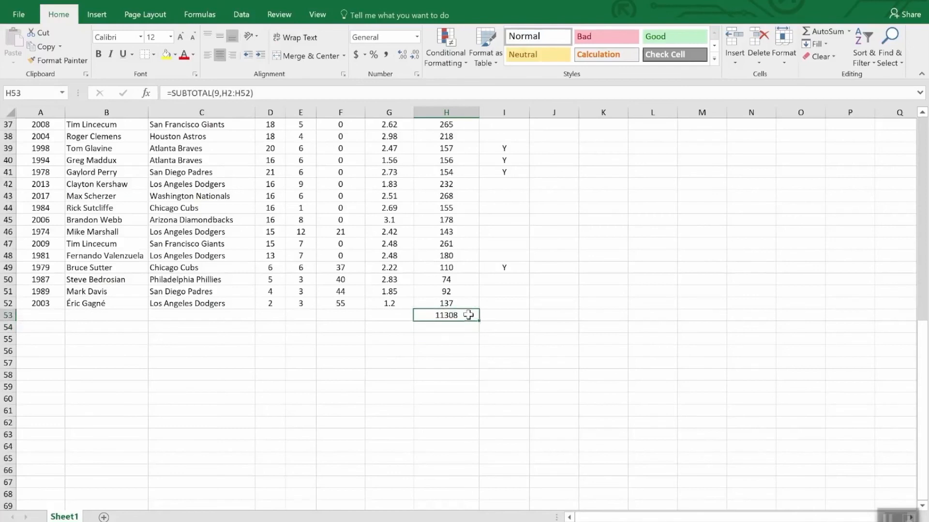
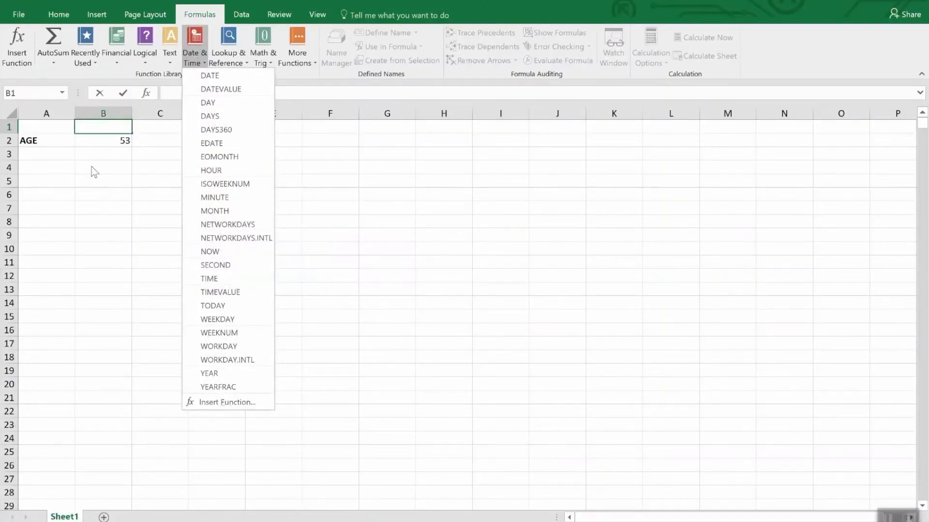
- Look through the Date formats and the Time category in the Format Cells settings for the age in cell B2
left_click(95, 139)
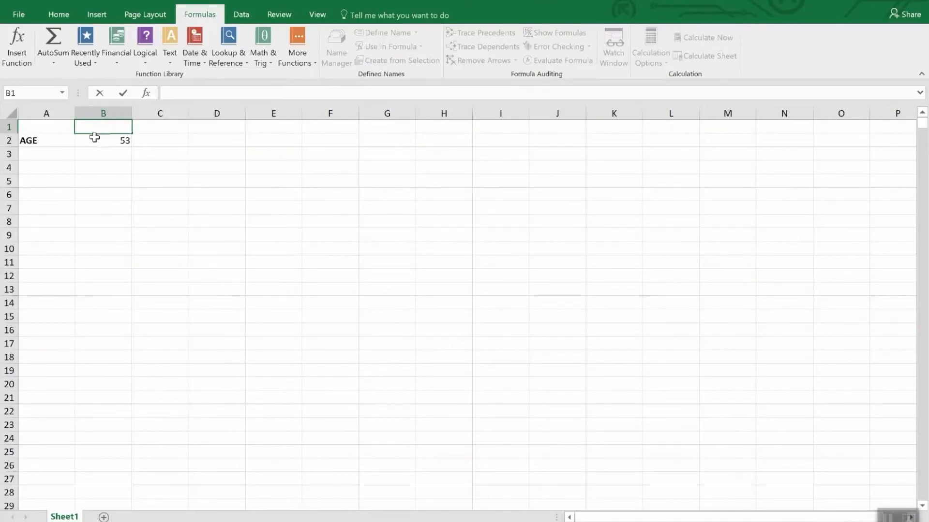
left_click(95, 140)
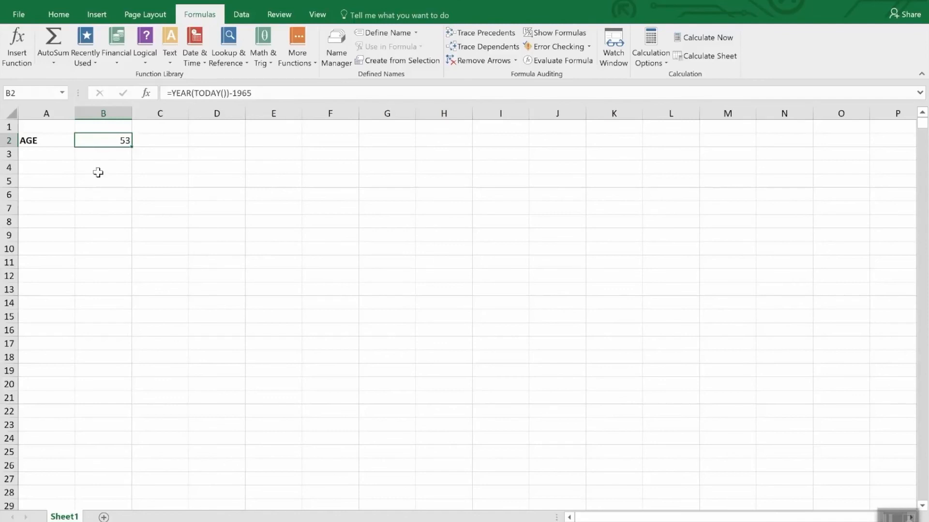
left_click(58, 15)
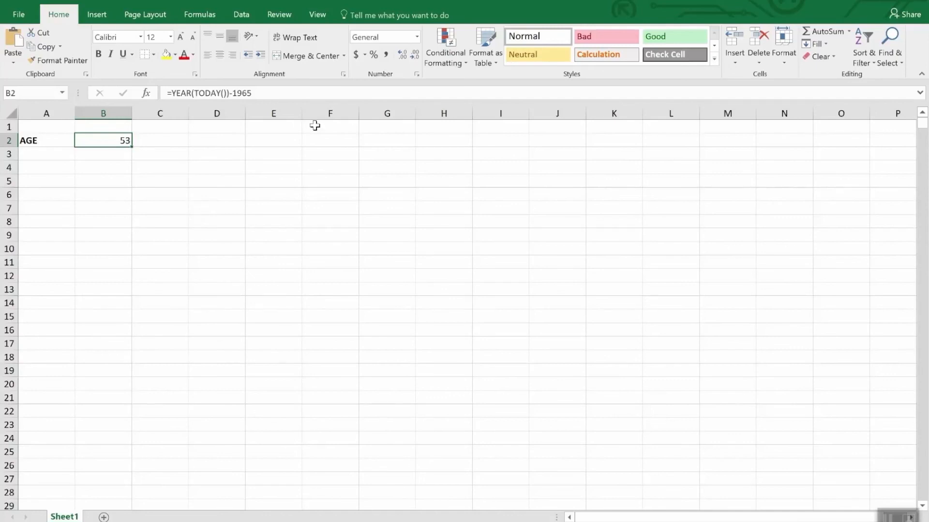
left_click(417, 37)
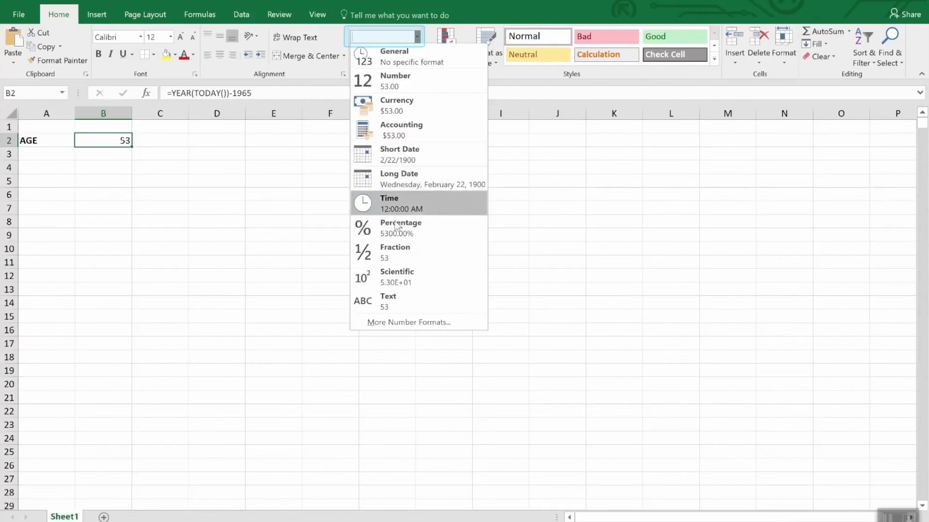
left_click(395, 323)
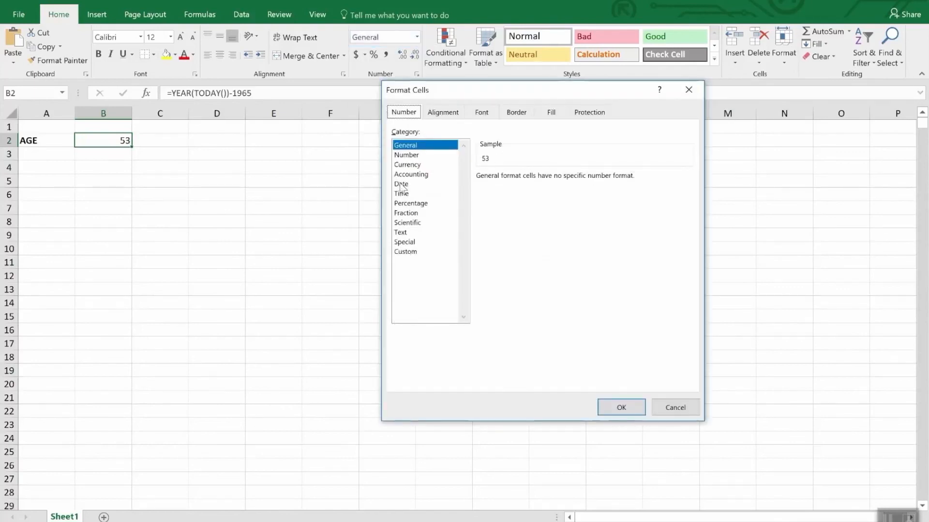
left_click(401, 184)
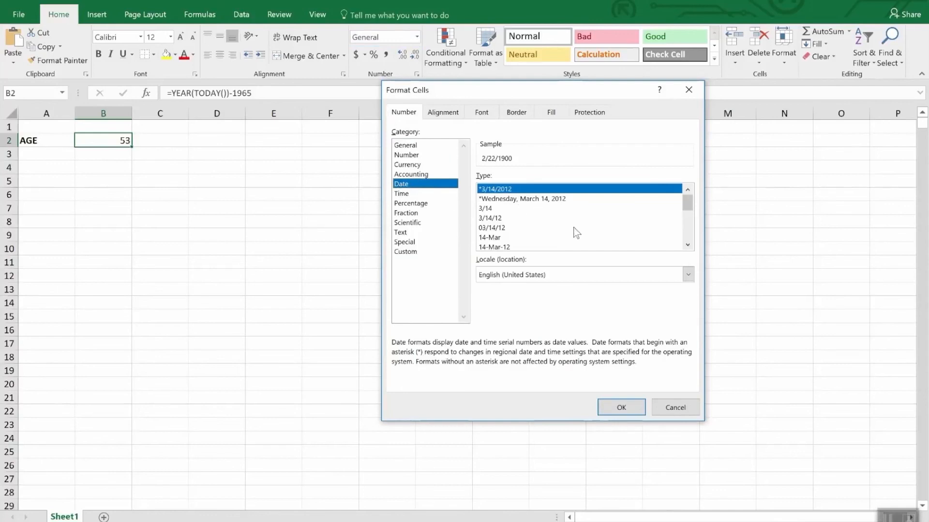
mouse_move(689, 206)
left_mouse_down()
mouse_move(699, 237)
mouse_move(693, 216)
left_mouse_up()
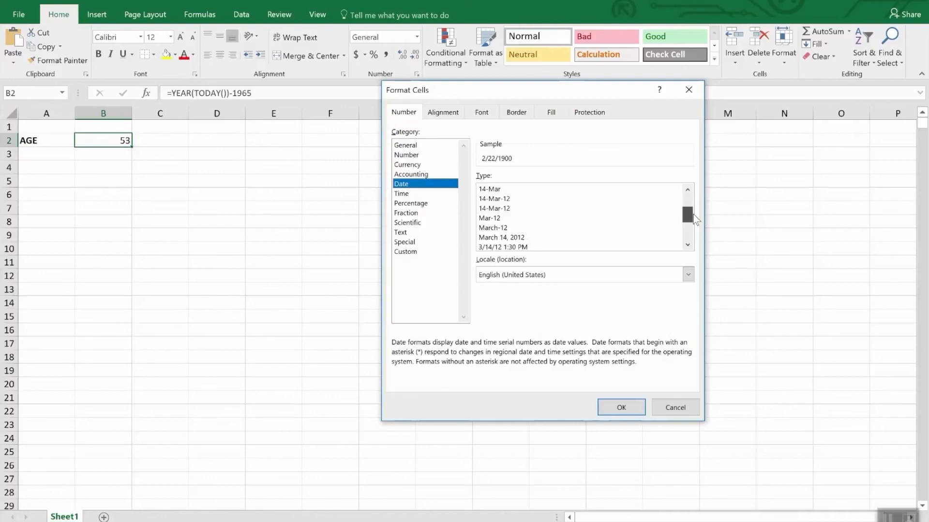
left_click_drag(694, 215, 694, 224)
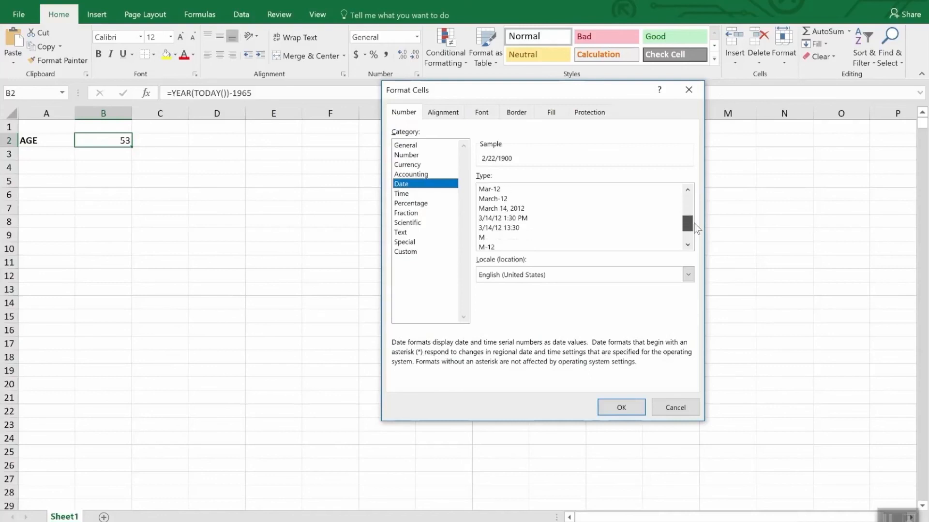
left_click(408, 194)
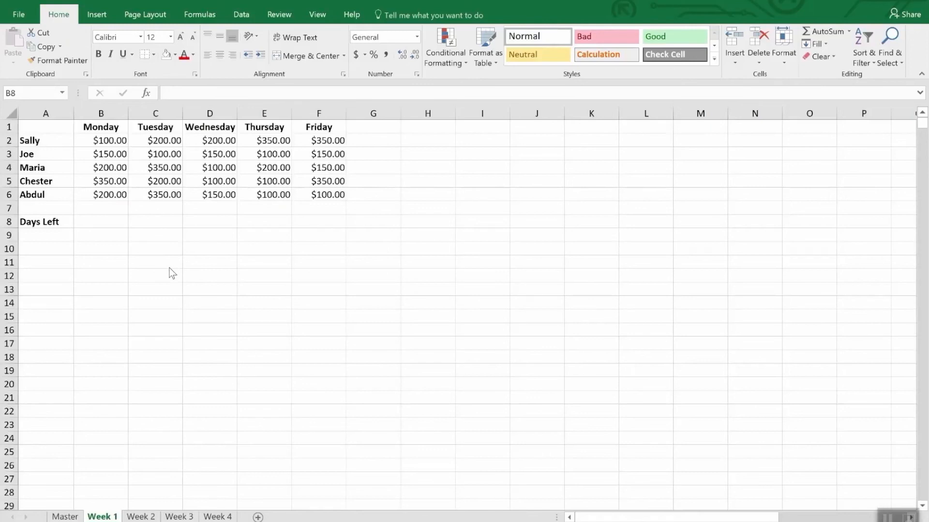
- Replace the Monday header in cell B1 of the Week 1 sheet with the date 4/2/2018
left_click(110, 127)
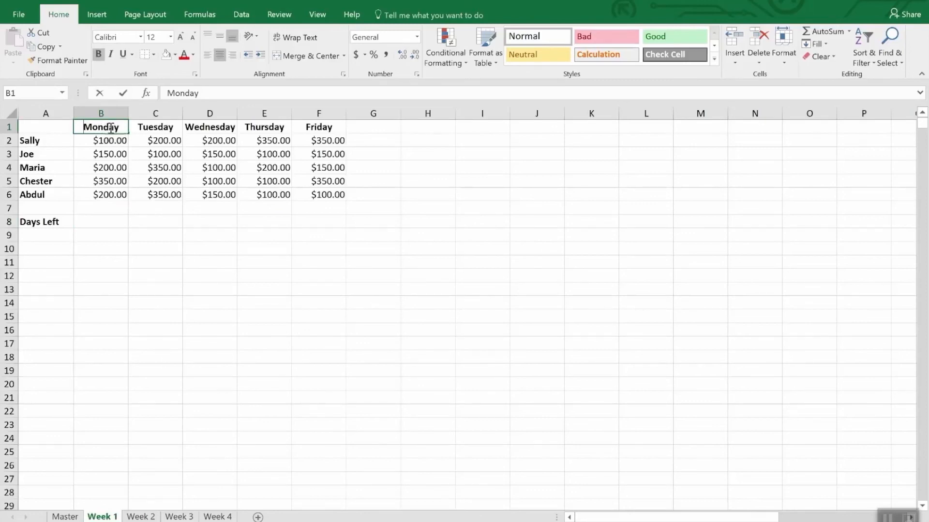
type("4/2/")
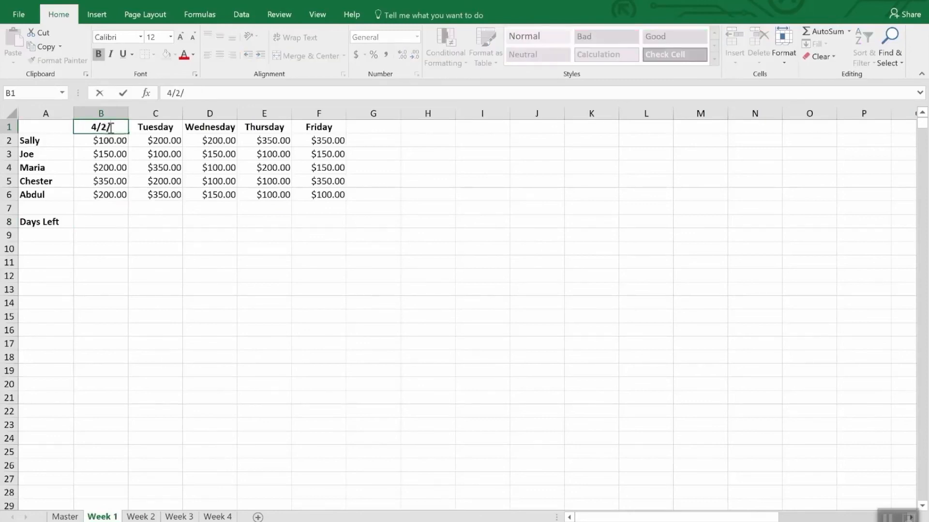
type("2018")
key("Return")
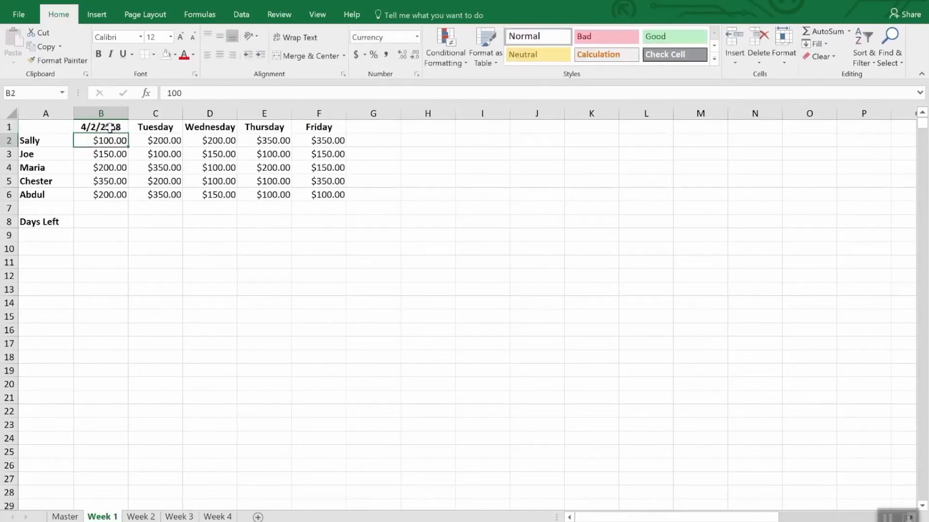
- Replace the Tuesday header in cell C1 with the formula =B1+1
left_click(110, 127)
key("Right")
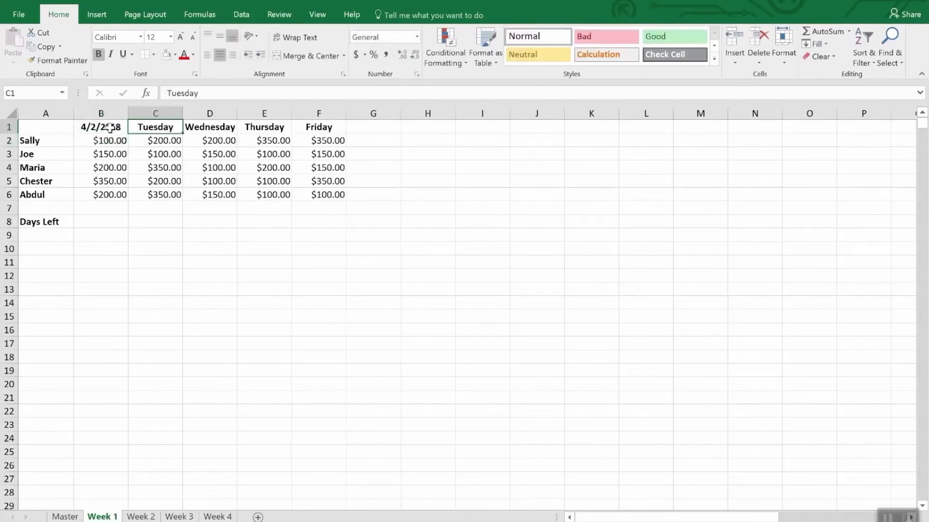
type("=b")
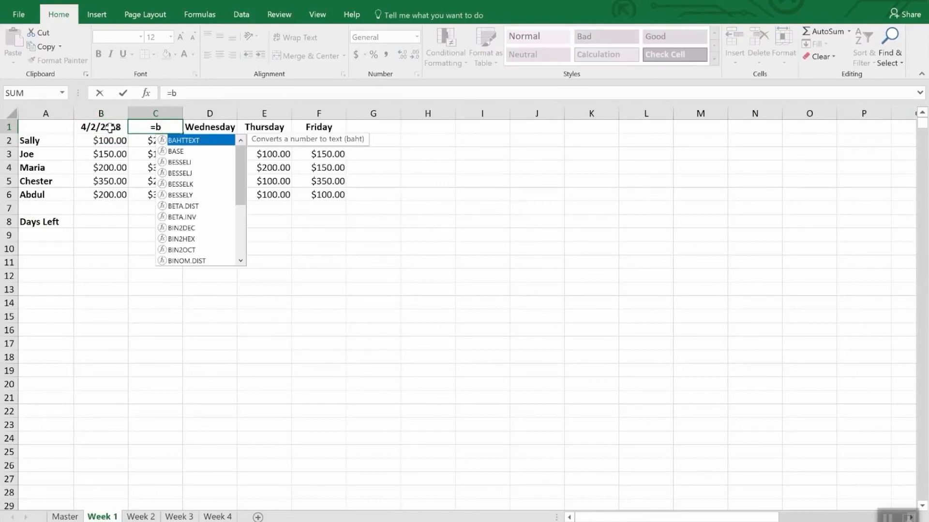
type("1")
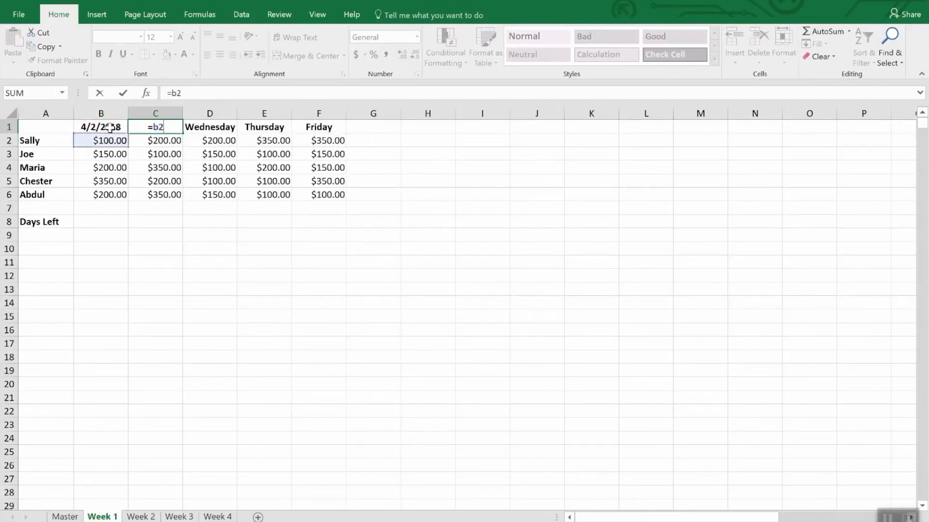
key("BackSpace")
type("1")
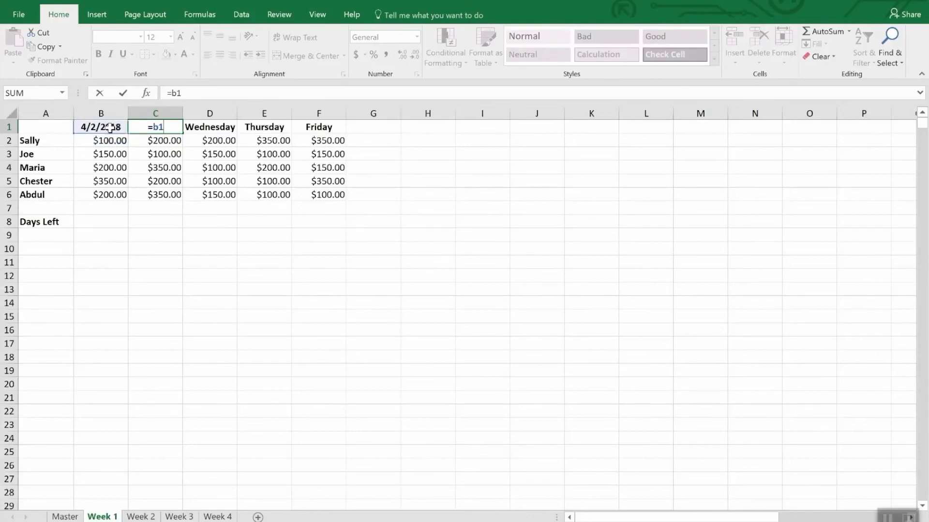
type("+1")
key("Return")
key("Up")
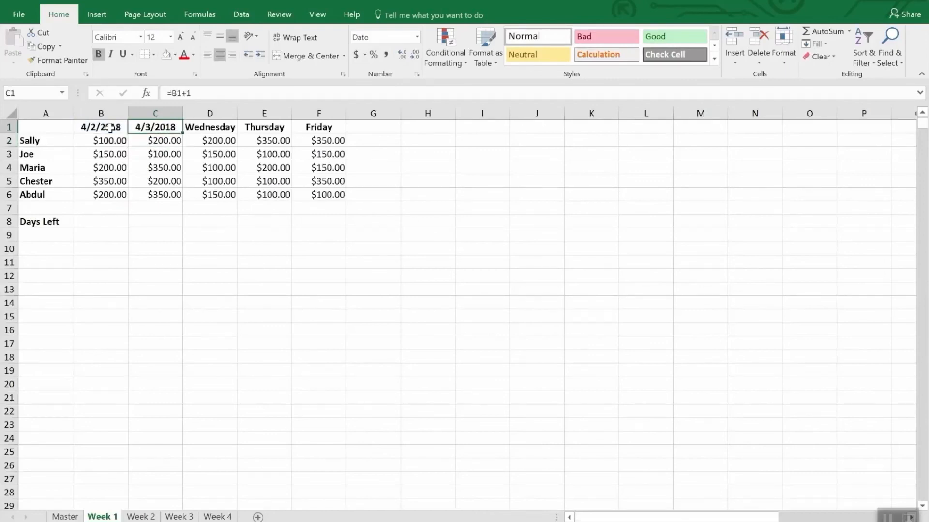
- Copy the date formula from C1 into the Wednesday, Thursday and Friday headers in D1 through F1
key("ctrl+c")
key("Right")
key("ctrl+v")
key("Right")
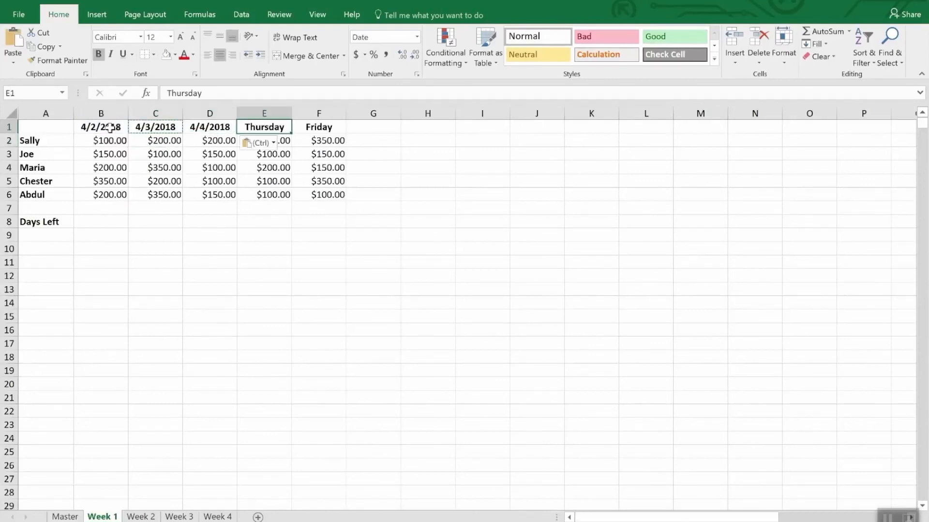
key("ctrl+v")
key("Right")
key("ctrl+v")
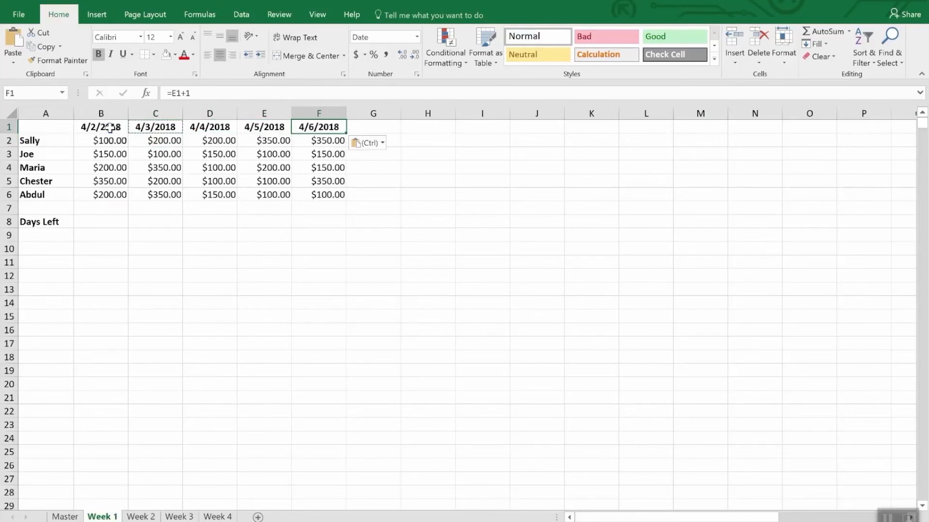
- Paste the copied date formula over the weekday headers B1:F1 on the Week 2 sheet
left_click_drag(86, 126, 313, 128)
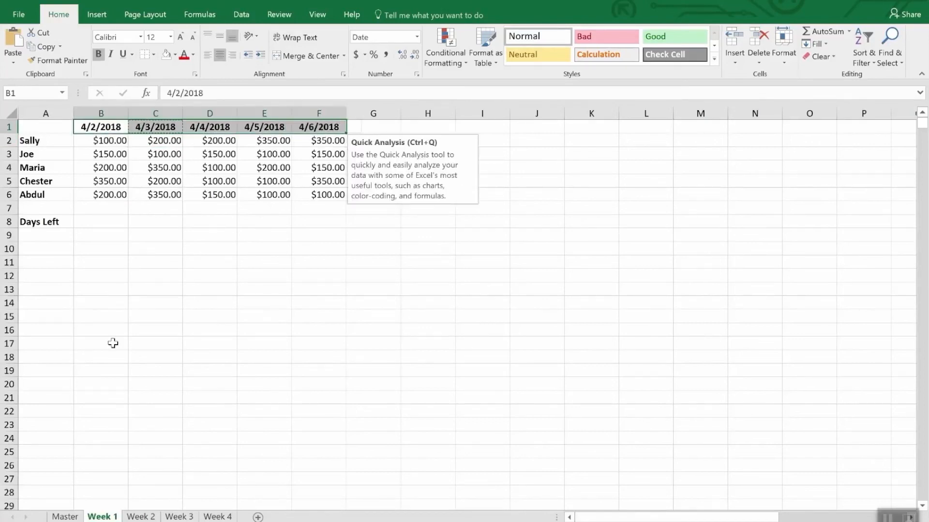
left_click(139, 516)
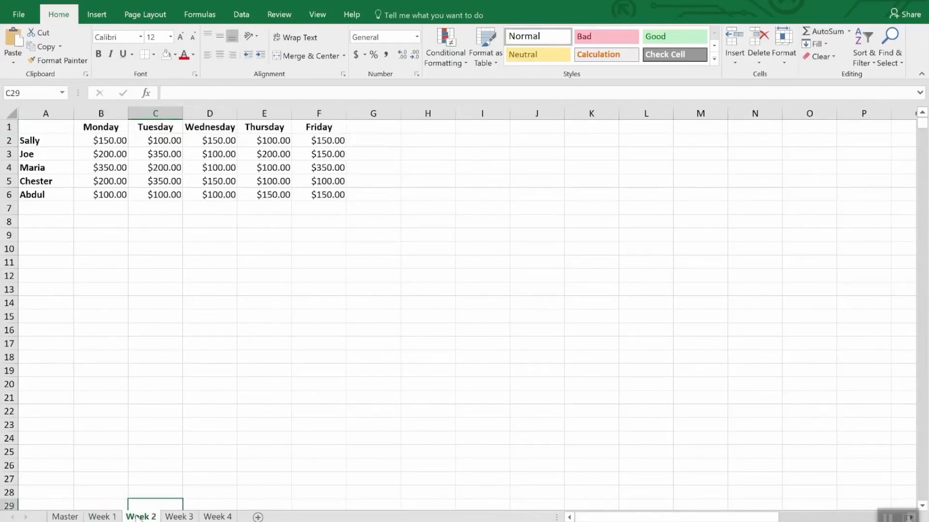
left_click_drag(96, 127, 300, 129)
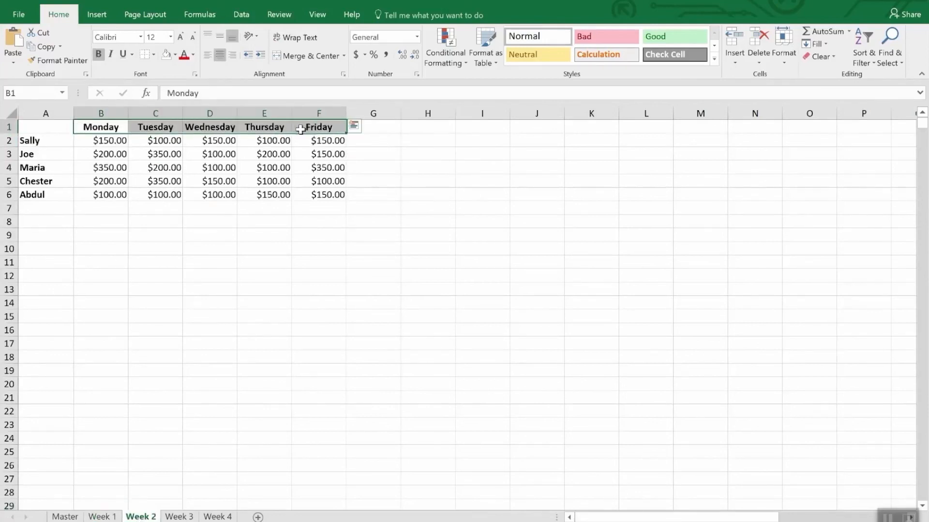
key("ctrl+v")
- Set the first date header, cell B1 of the Week 2 sheet, to 4/9/2018
left_click(104, 128)
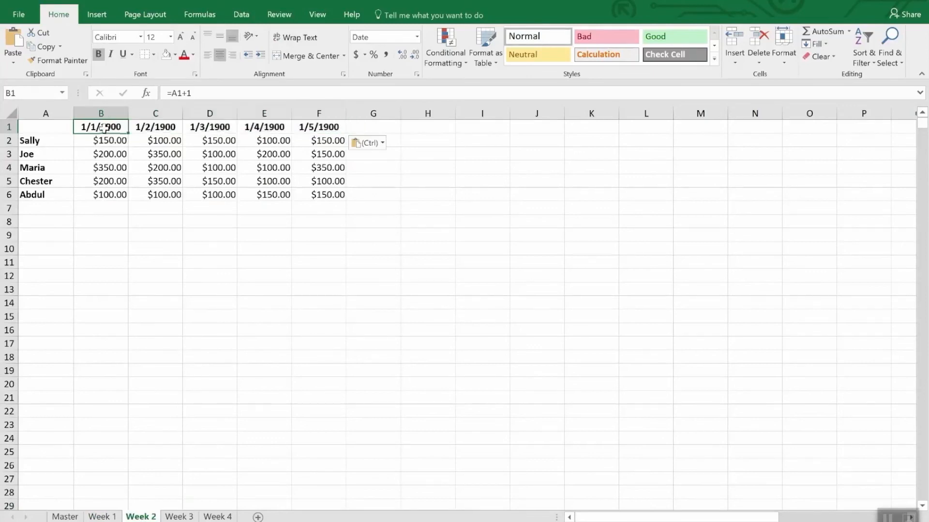
type("4/")
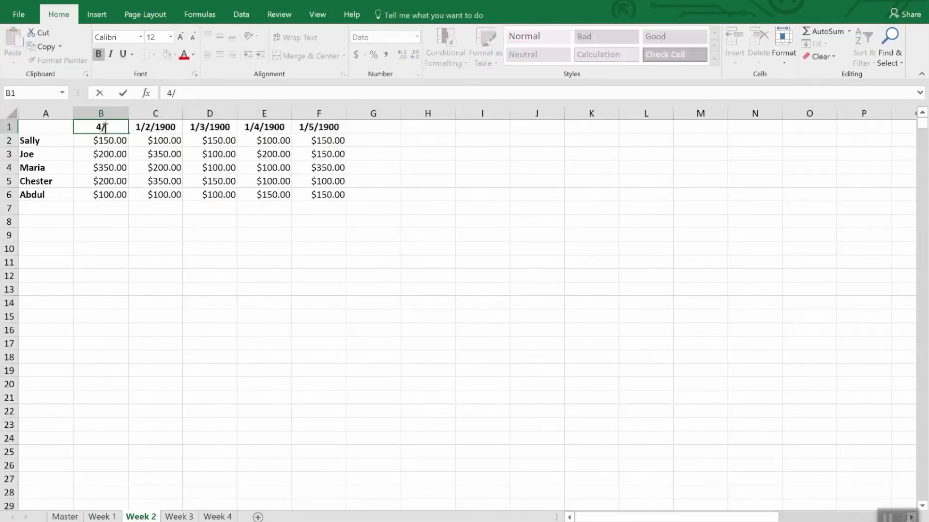
type("9/18")
key("Return")
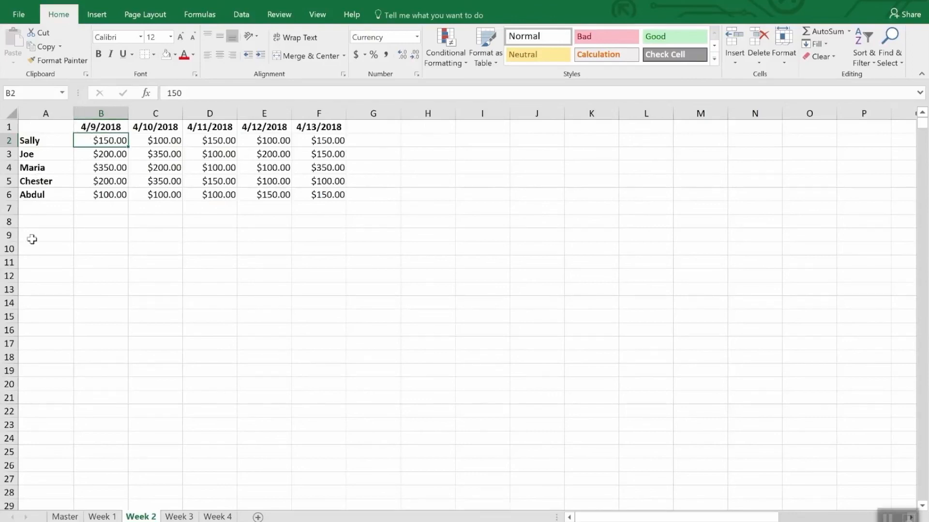
- Calculate Days Left in cell B8 of the Week 1 sheet with the formula =DATE(2018,4,30)-TODAY()
left_click(98, 517)
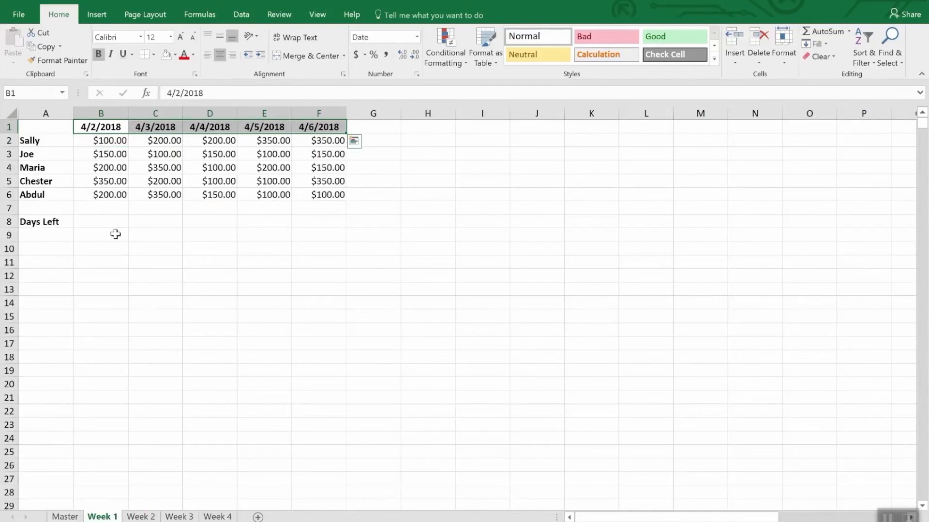
left_click(98, 223)
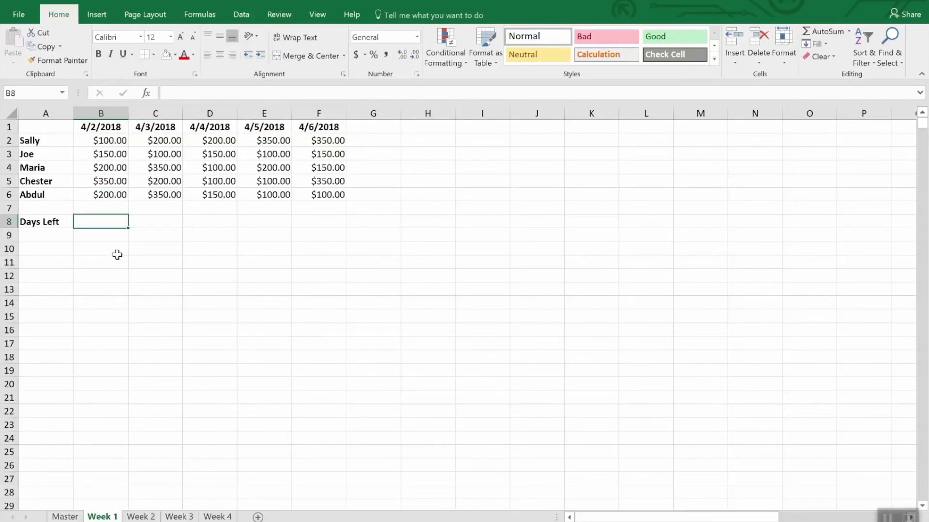
type("=")
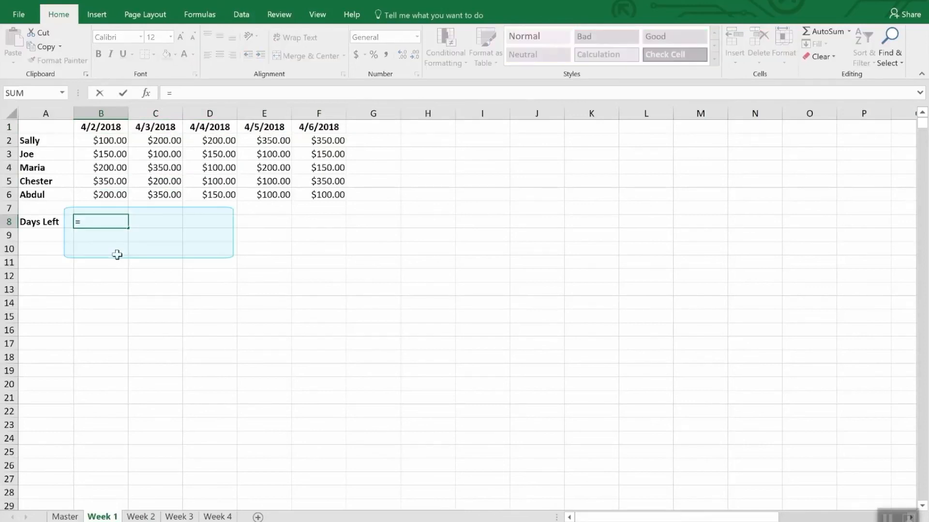
type("Dat")
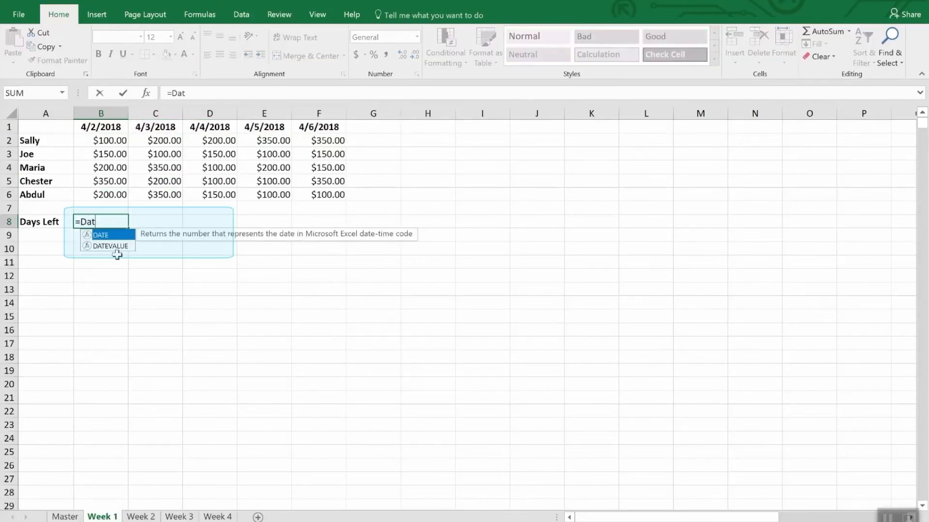
type("e(")
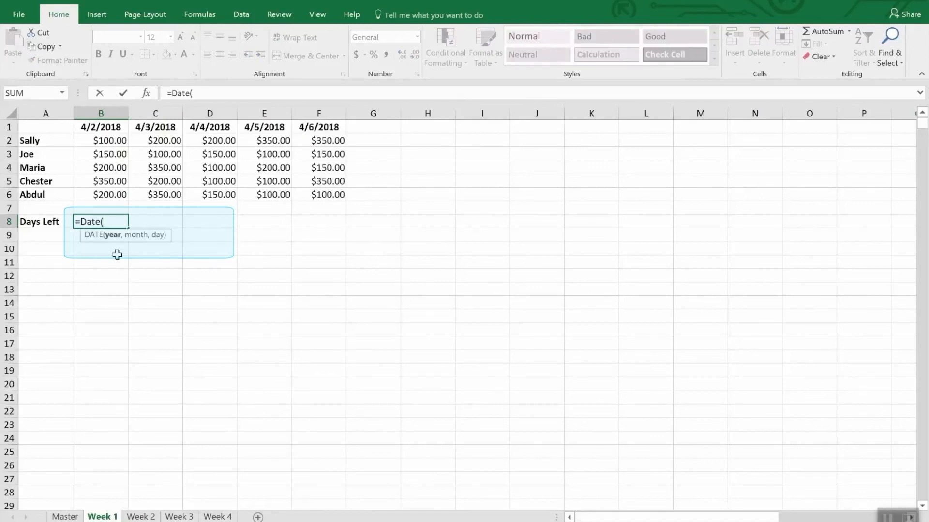
type("2018,4,")
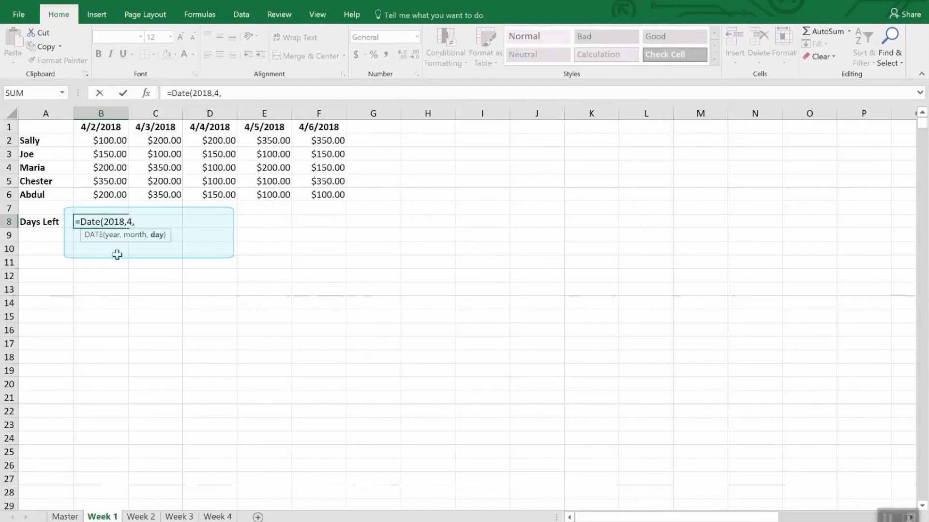
type("30)")
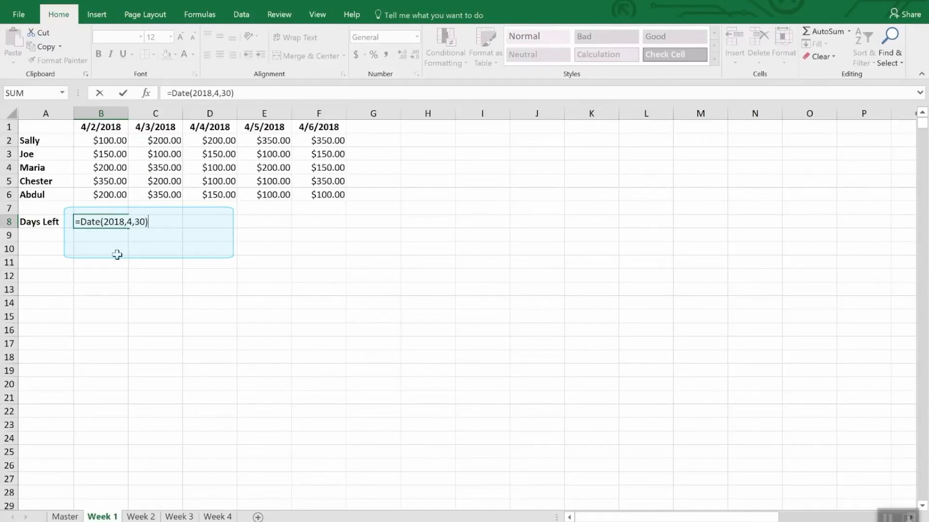
type("-tod")
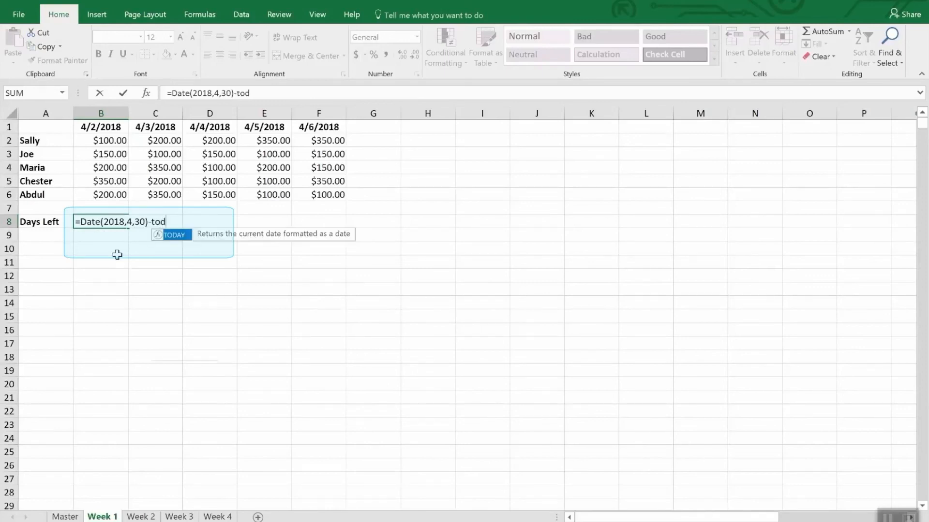
type("ay()")
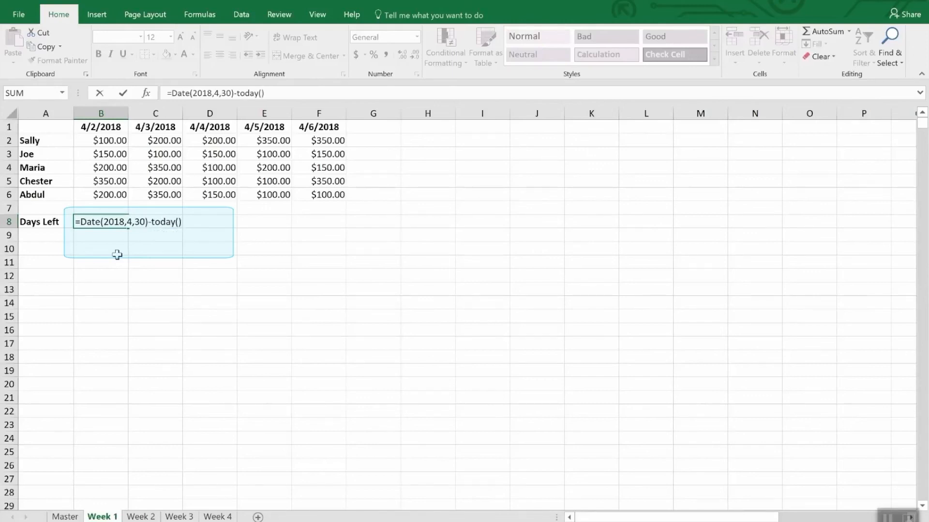
key("Return")
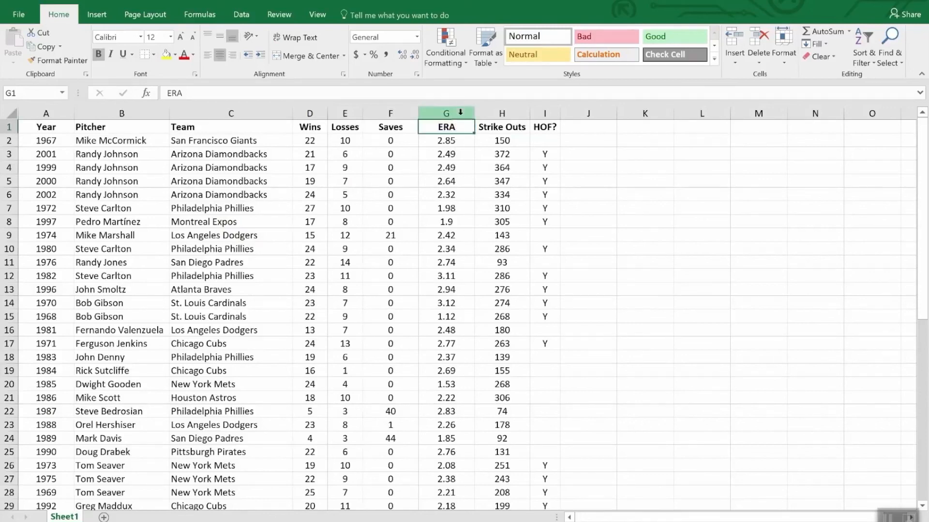
- Highlight values less than 2.00 in the ERA column G with Light Red Fill with Dark Red Text
left_click(441, 114)
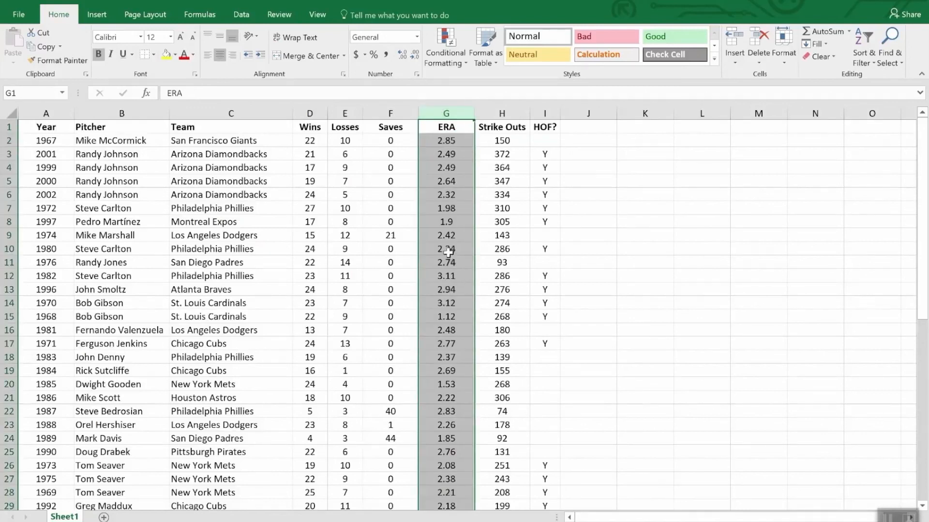
left_click(444, 37)
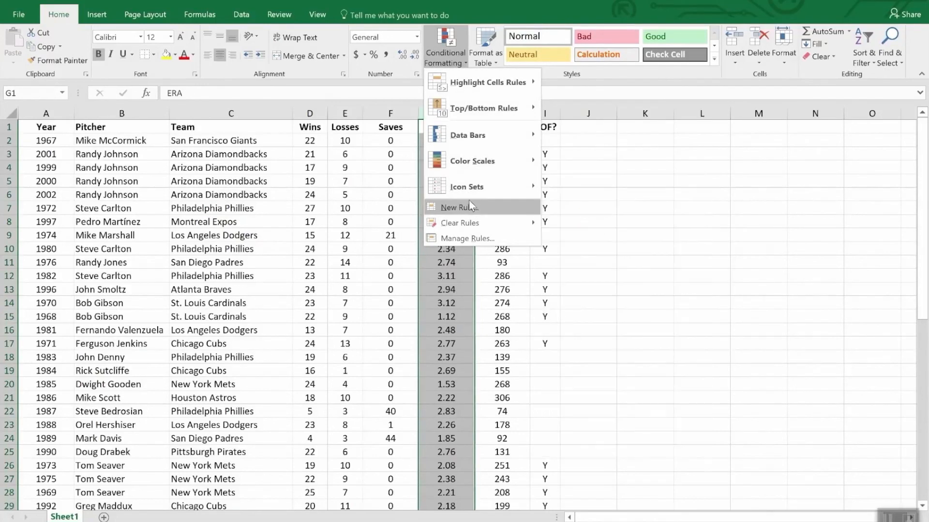
mouse_move(467, 137)
mouse_move(470, 85)
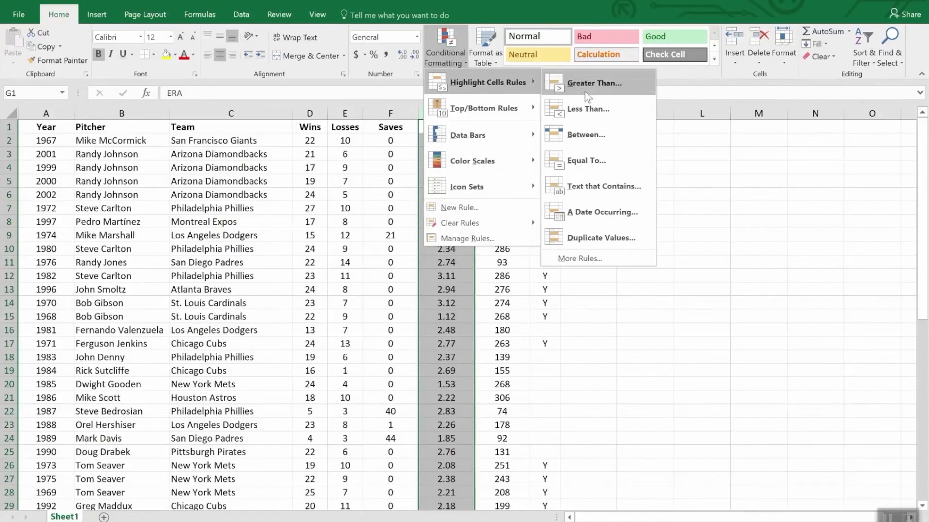
left_click(602, 110)
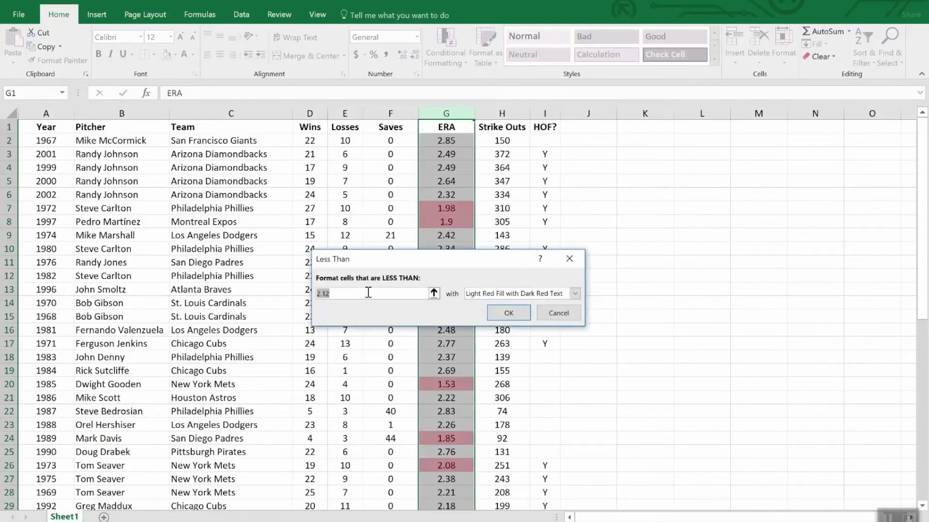
type("2.0")
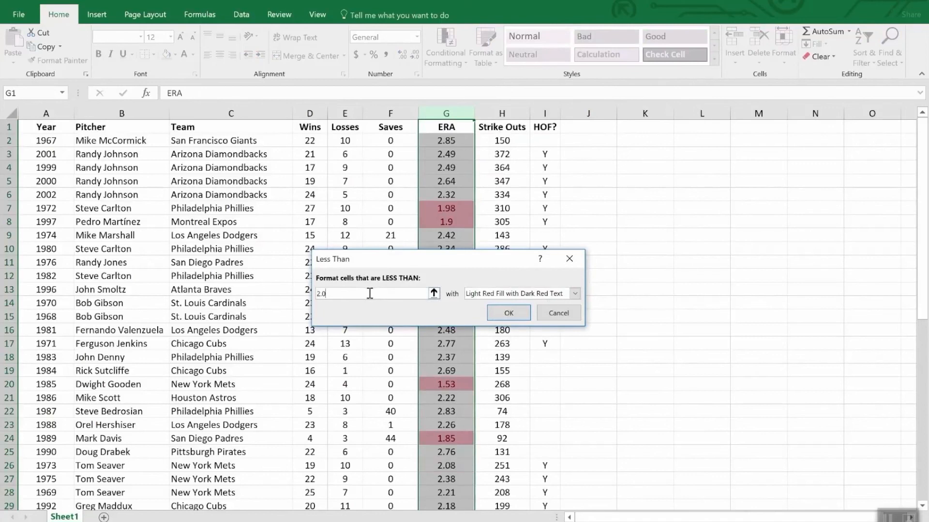
type("0")
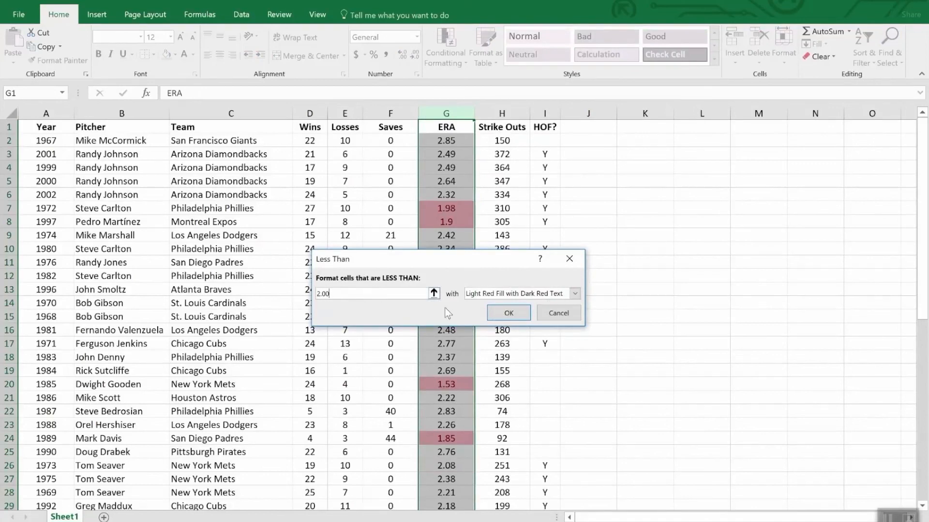
left_click(509, 313)
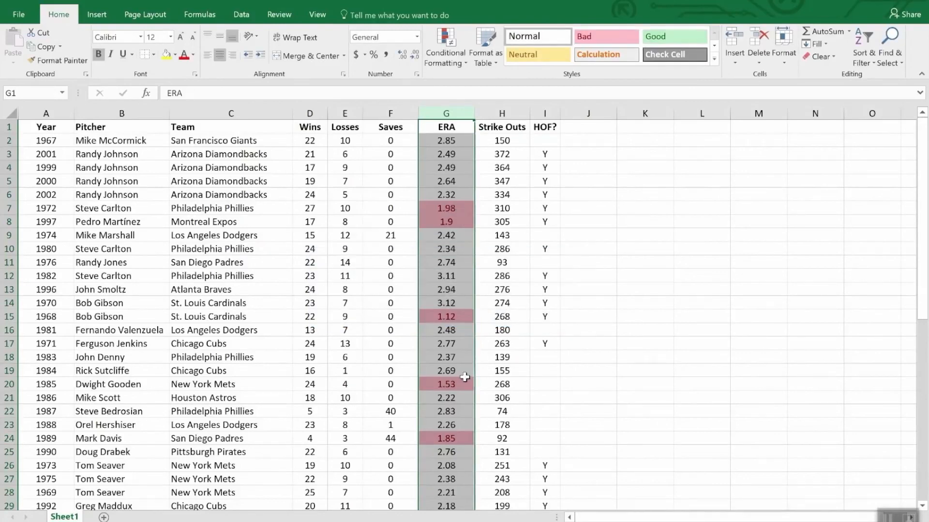
scroll(465, 378, "down", 7)
scroll(466, 378, "down", 5)
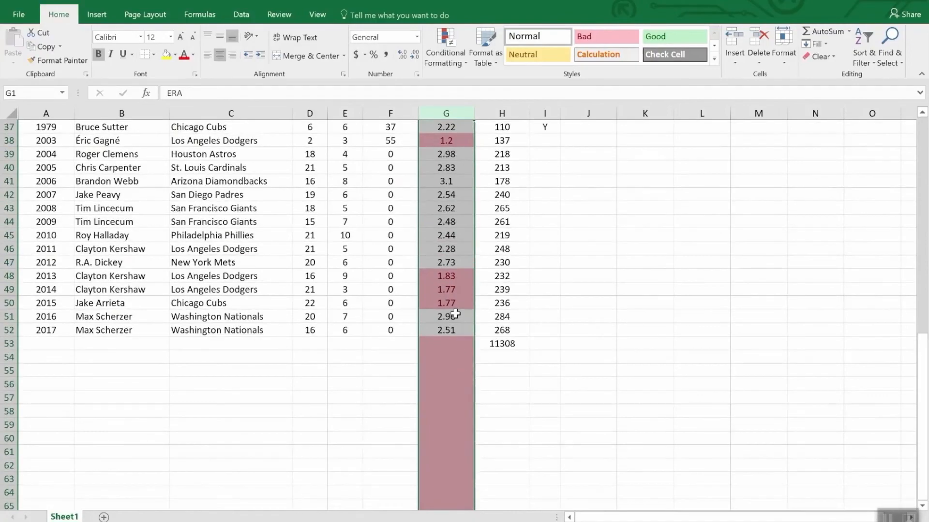
scroll(455, 313, "up", 7)
scroll(456, 313, "down", 7)
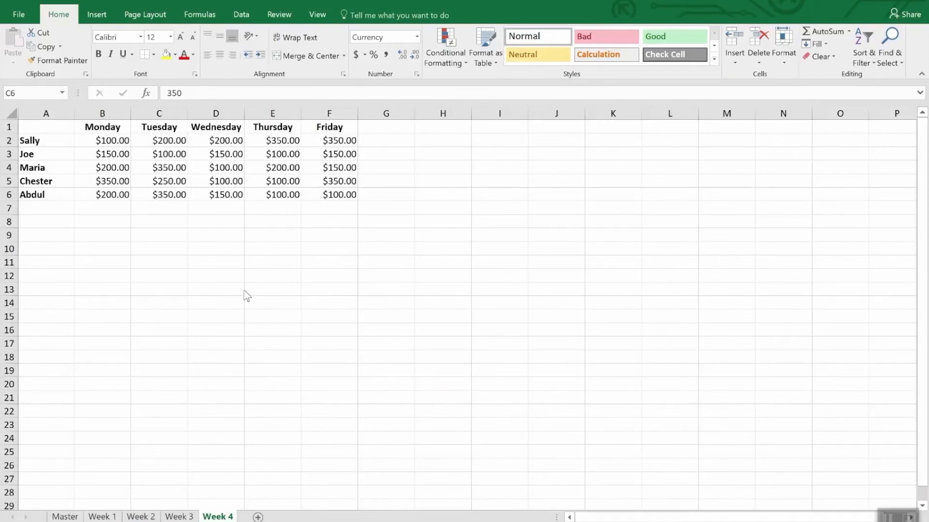
- Start a new conditional formatting rule for B2:F6 on the Week 4 sheet using the Icon Sets format style
left_click(124, 144)
mouse_move(123, 145)
left_mouse_down()
mouse_move(239, 170)
mouse_move(342, 207)
left_mouse_up()
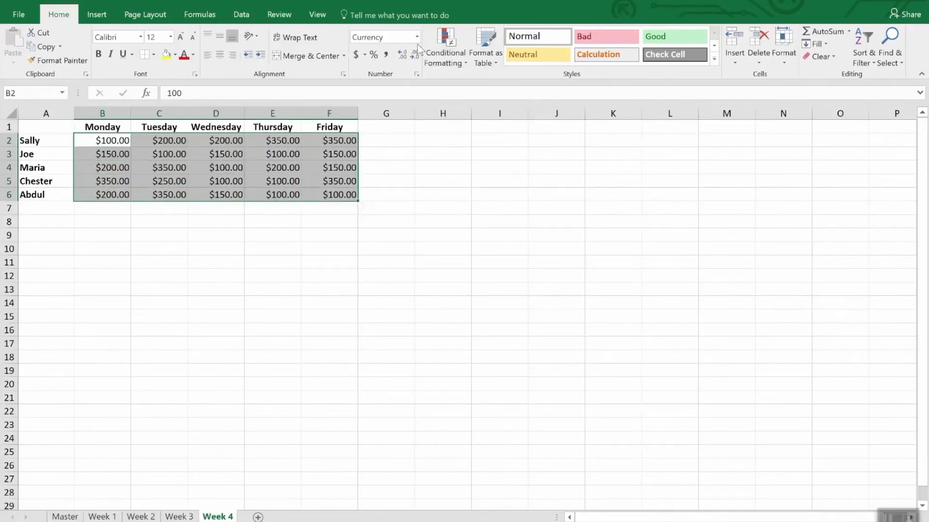
left_click(460, 43)
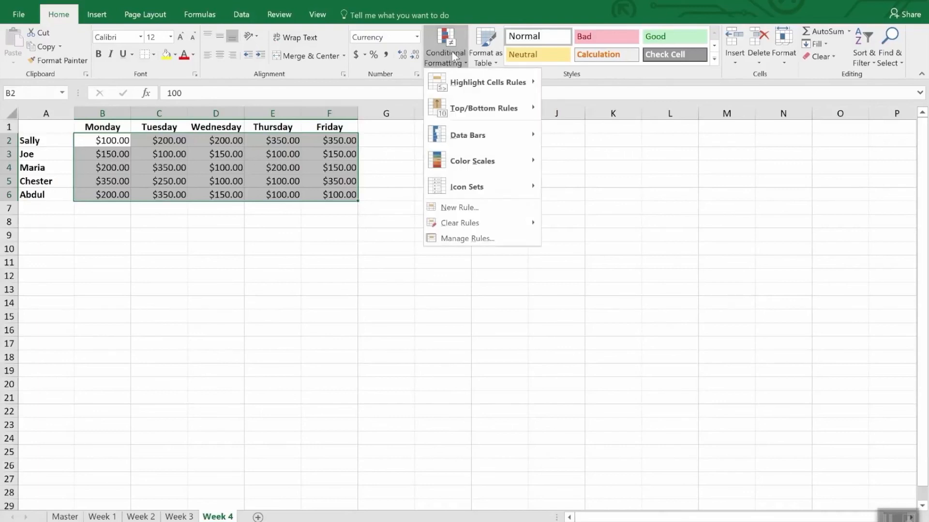
left_click(473, 212)
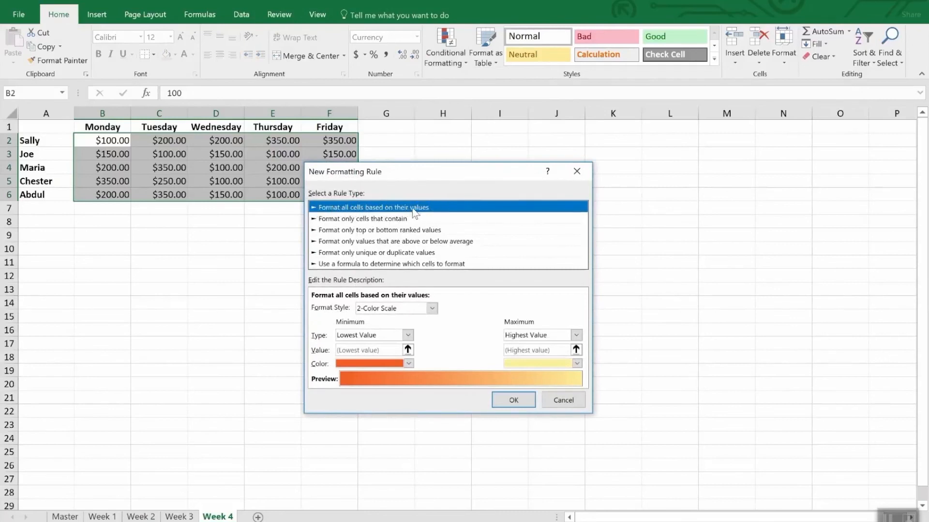
left_click(431, 308)
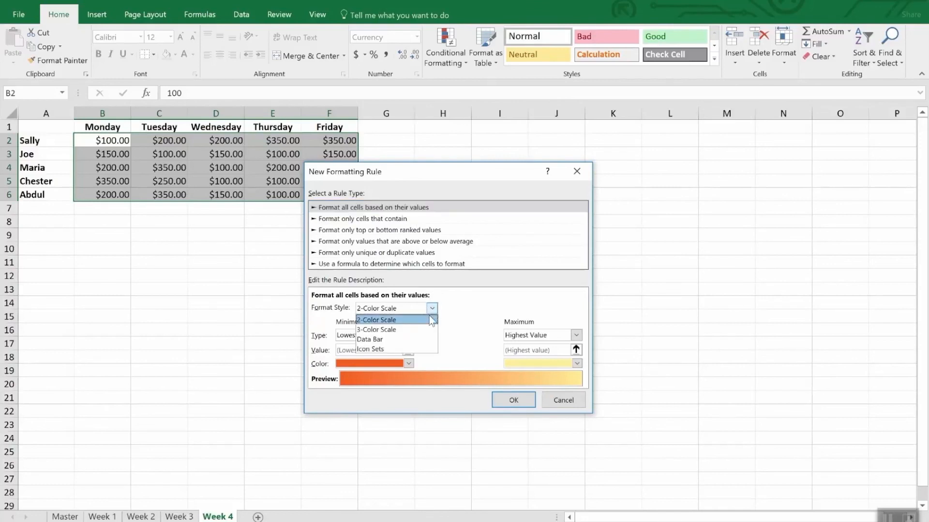
left_click(407, 346)
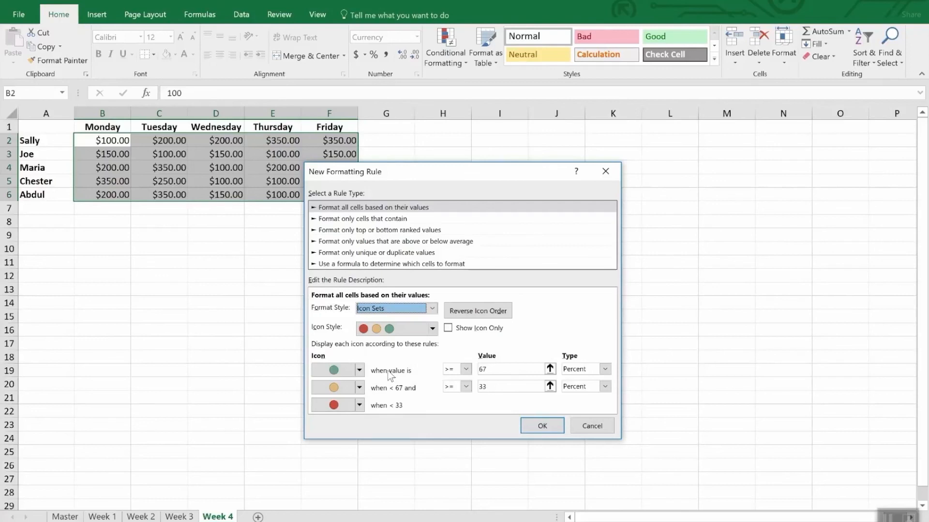
- Set the green icon's threshold type to Number with a value of 300
left_click(605, 369)
left_click(597, 381)
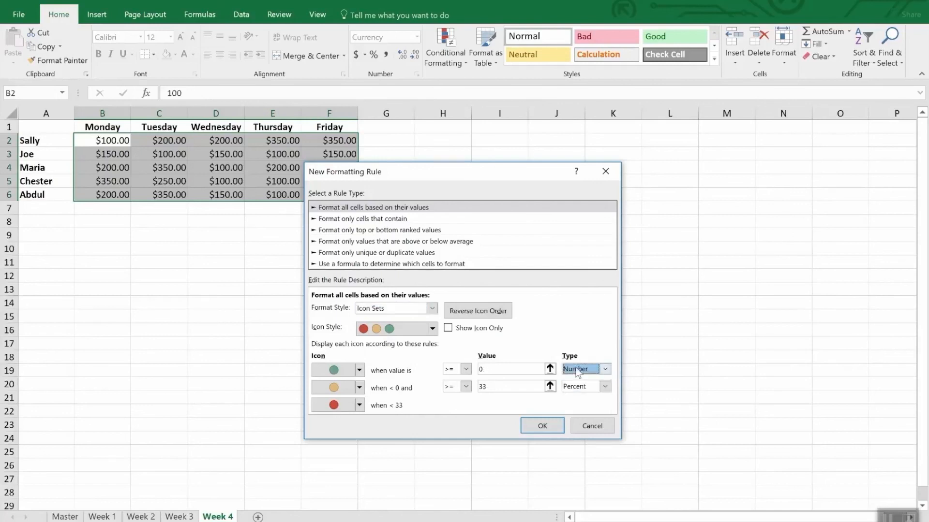
left_click(490, 369)
double_click(490, 369)
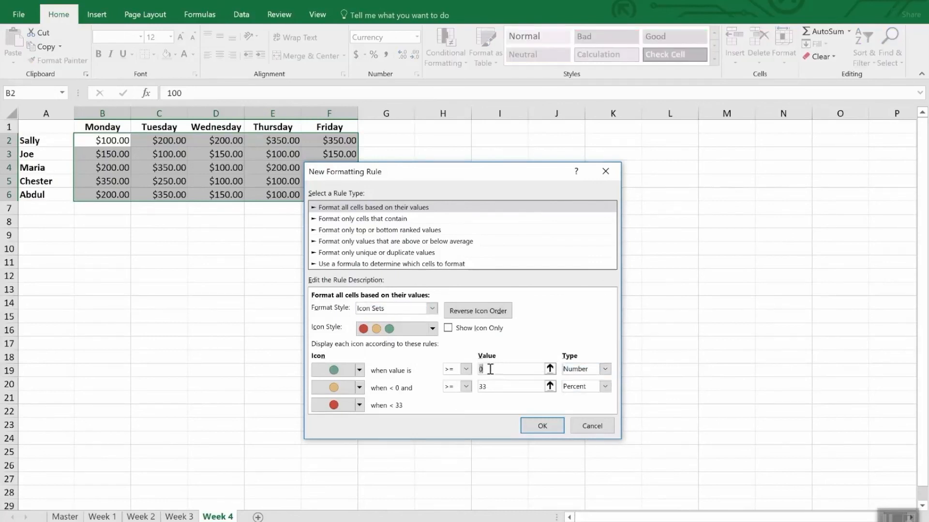
type("300")
- Set the yellow icon's threshold to the Number 200 and apply the icon set rule to the cells
left_click(514, 387)
double_click(514, 387)
type("200")
key("Tab")
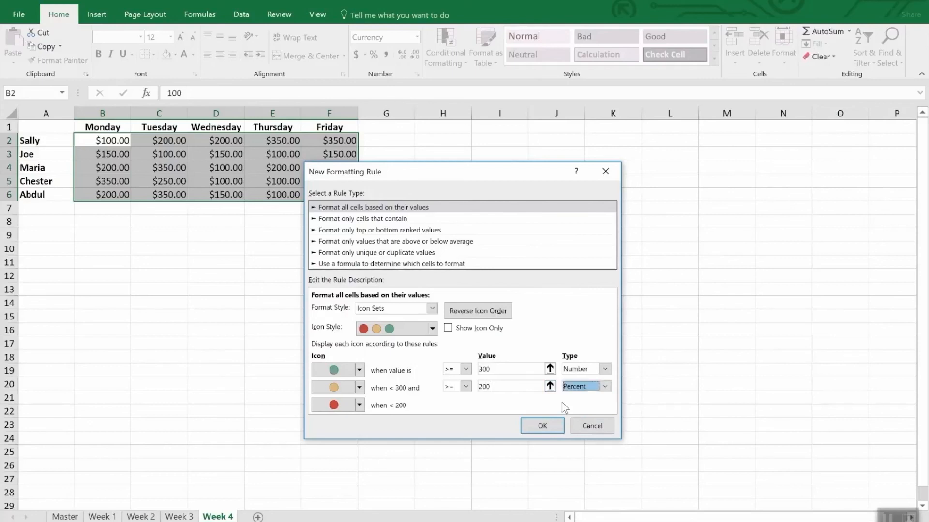
left_click(604, 386)
left_click(599, 398)
double_click(514, 387)
type("200")
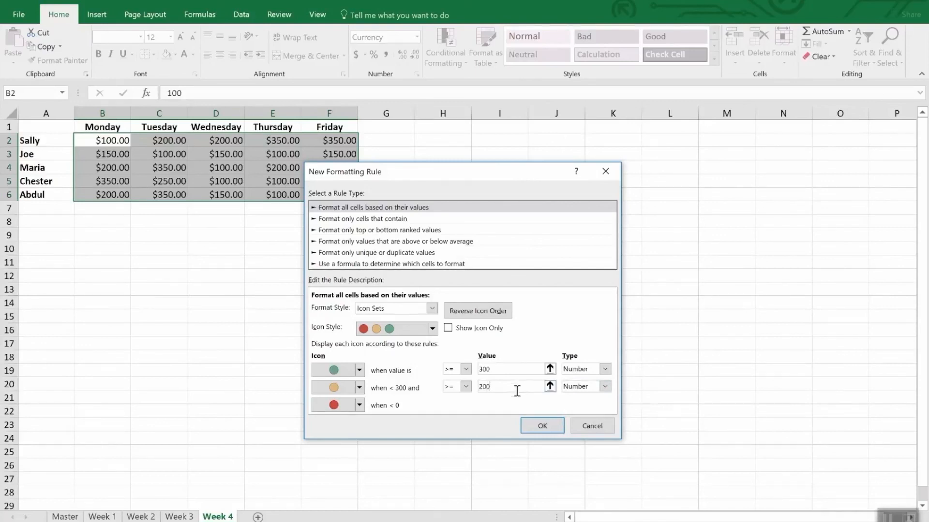
left_click(542, 426)
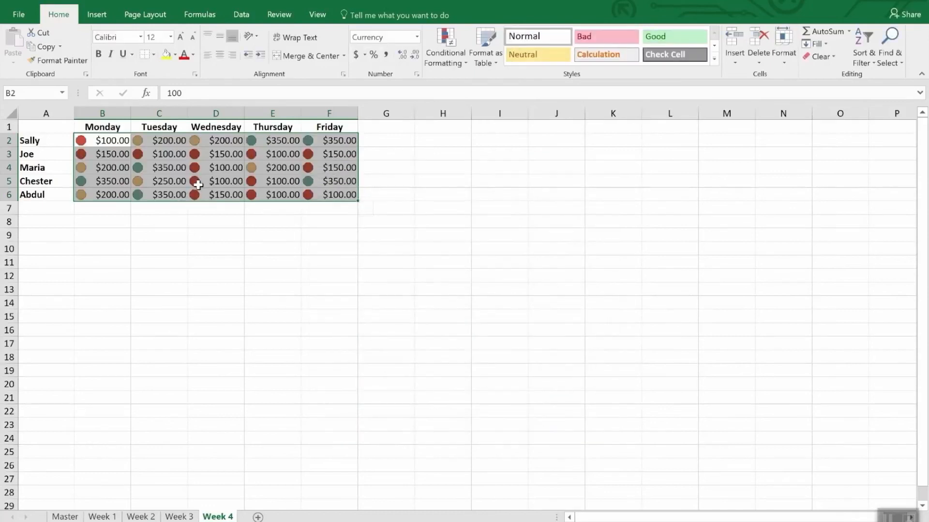
left_click(222, 223)
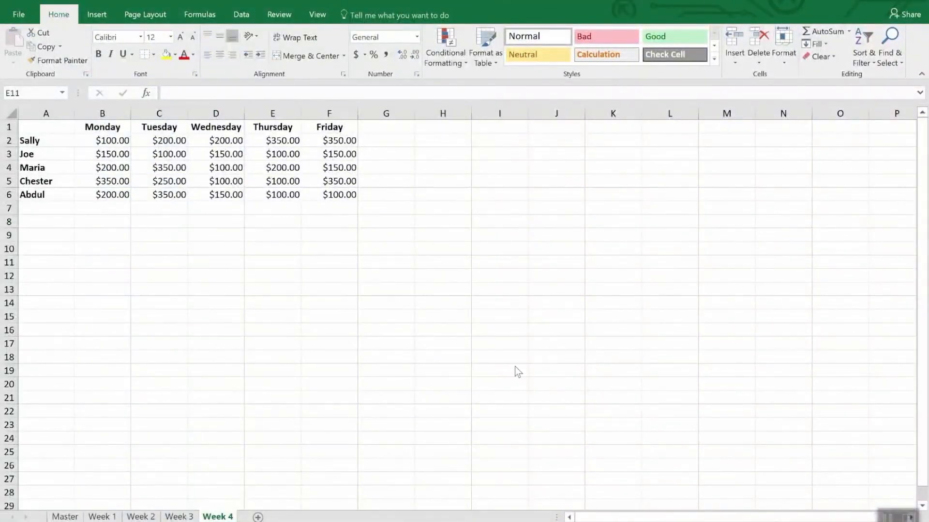
- Create a formula-based conditional formatting rule for B2:F6 on the Week 4 sheet with the formula =b2<200
left_click(118, 139)
left_click_drag(116, 140, 354, 202)
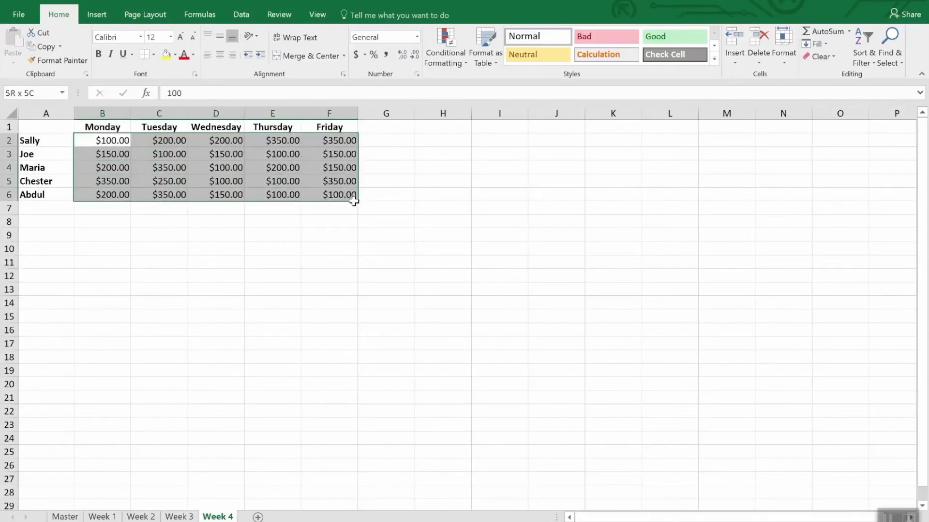
left_click(439, 41)
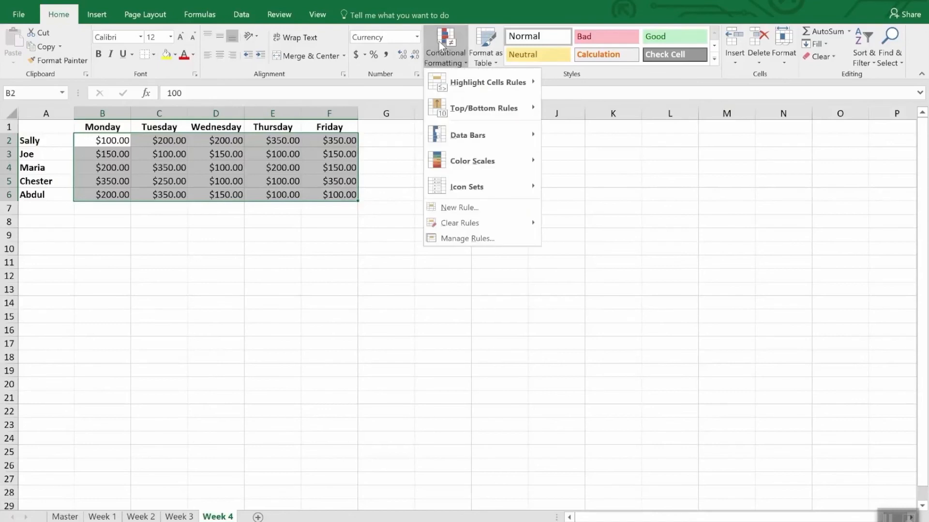
left_click(481, 210)
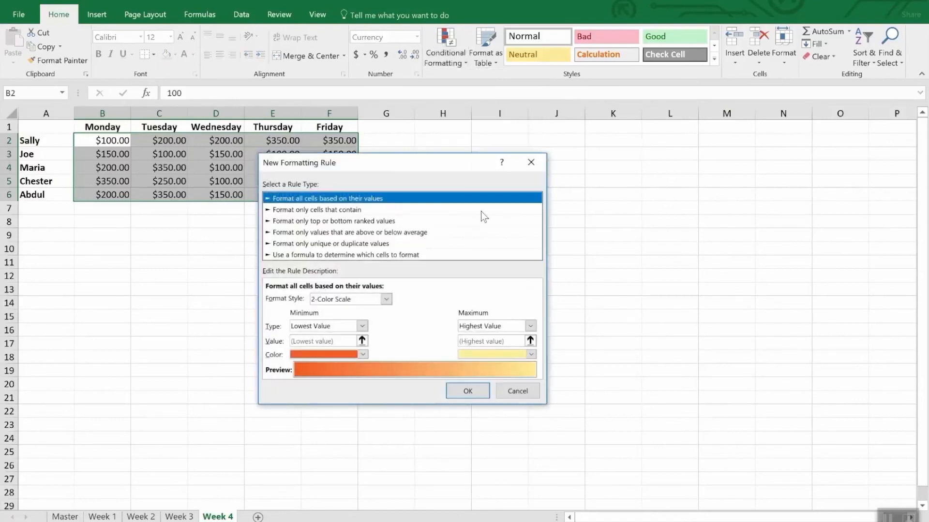
left_click(310, 255)
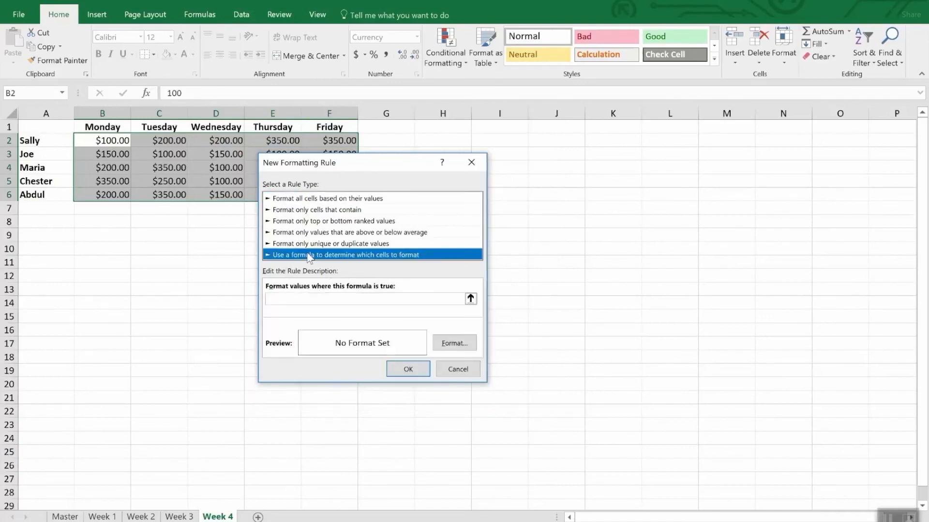
left_click(308, 299)
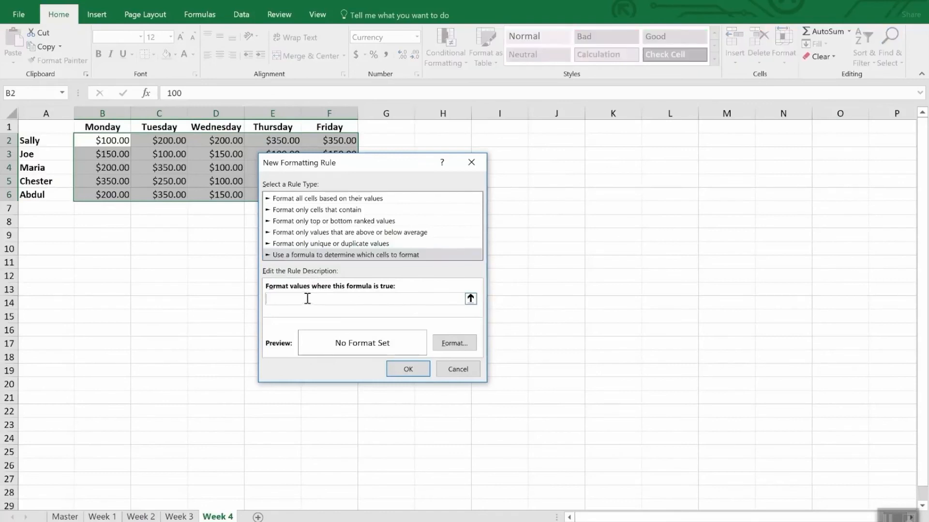
type("=b2<200")
- Give the formula rule a yellow background fill and apply it to the selected range
left_click(455, 343)
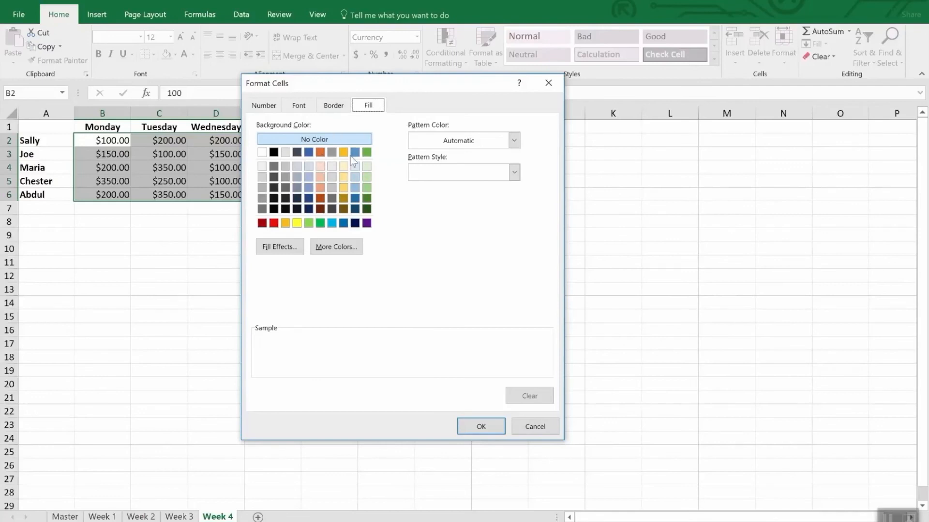
left_click(296, 223)
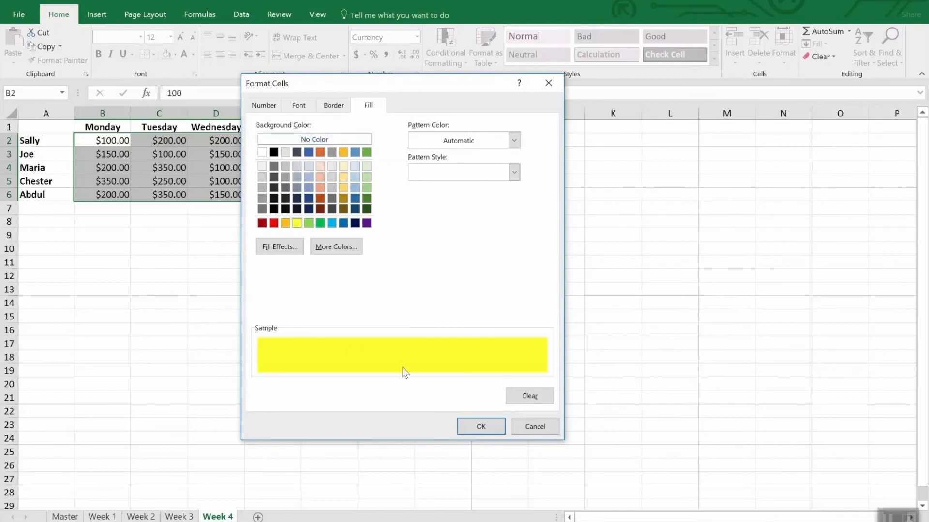
left_click(482, 426)
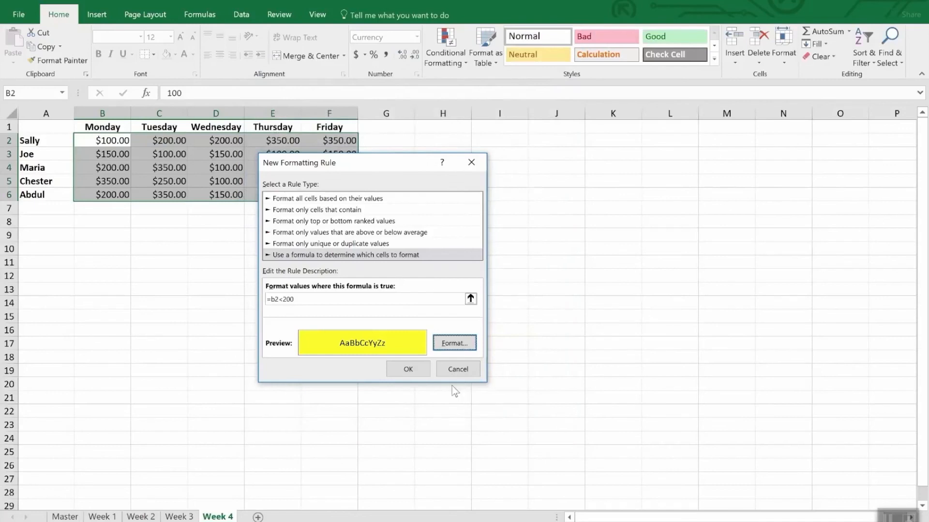
left_click(409, 369)
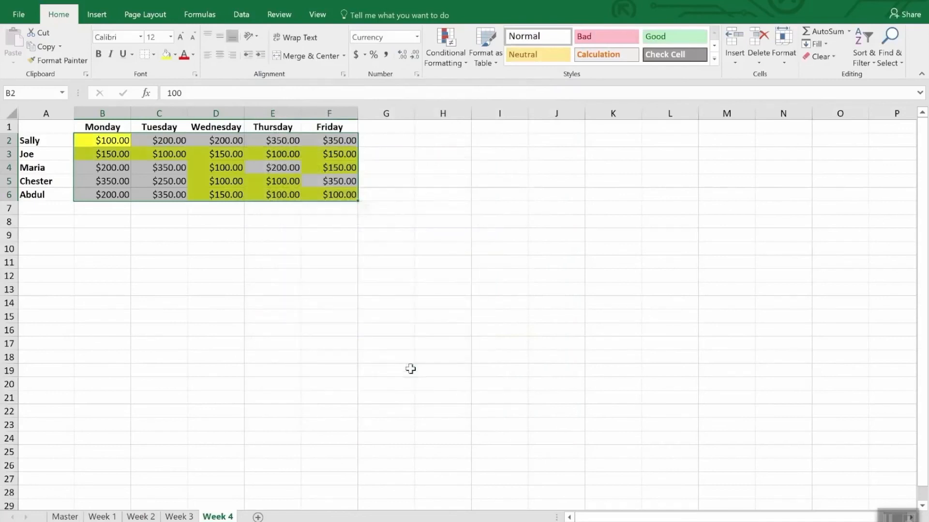
left_click(255, 303)
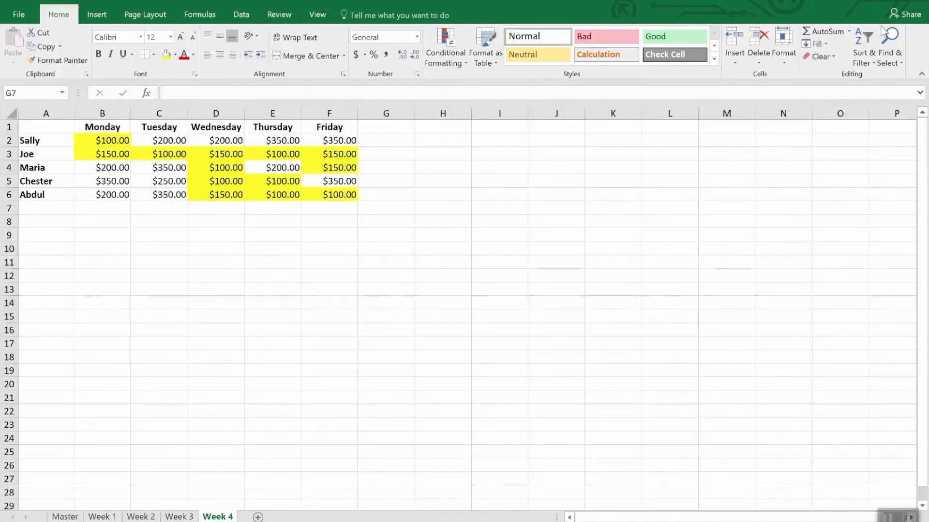
- Select all cells with conditional formatting on the Week 4 sheet
left_click(894, 63)
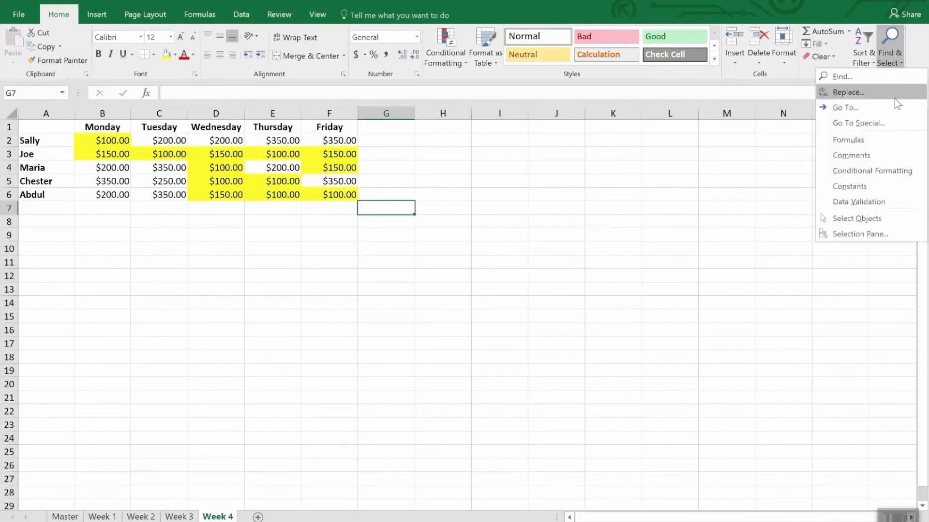
left_click(901, 169)
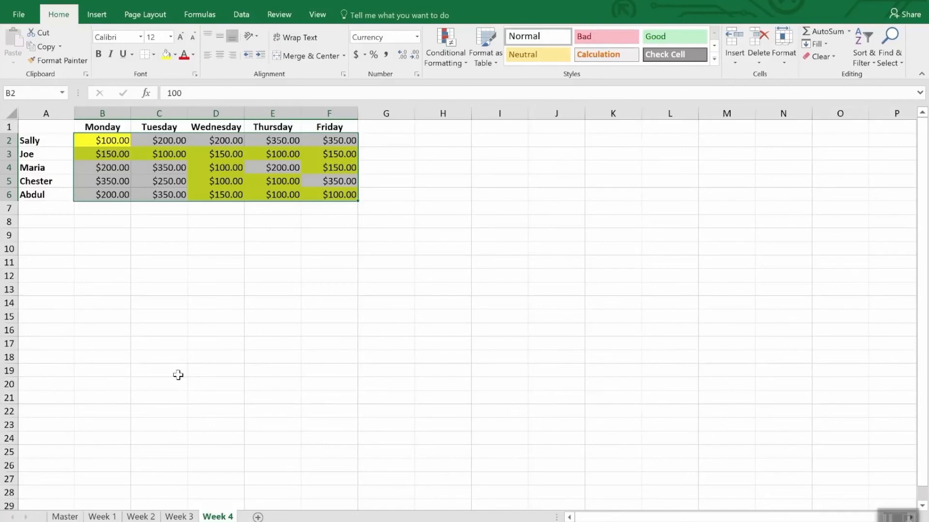
left_click(64, 62)
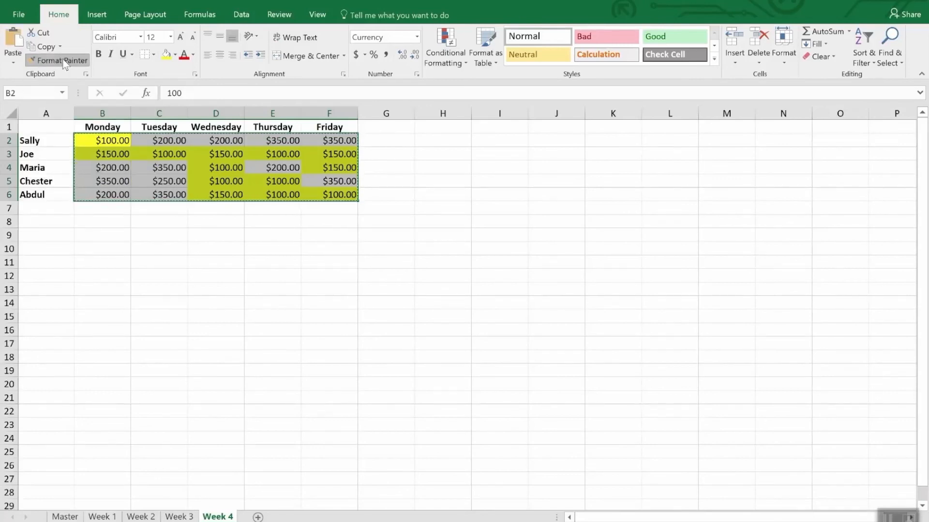
left_click(63, 62)
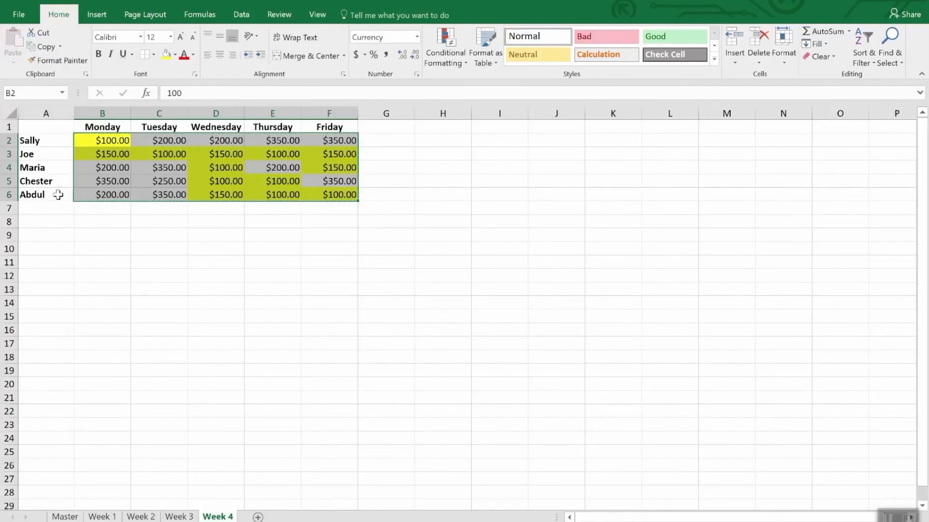
left_click(187, 517)
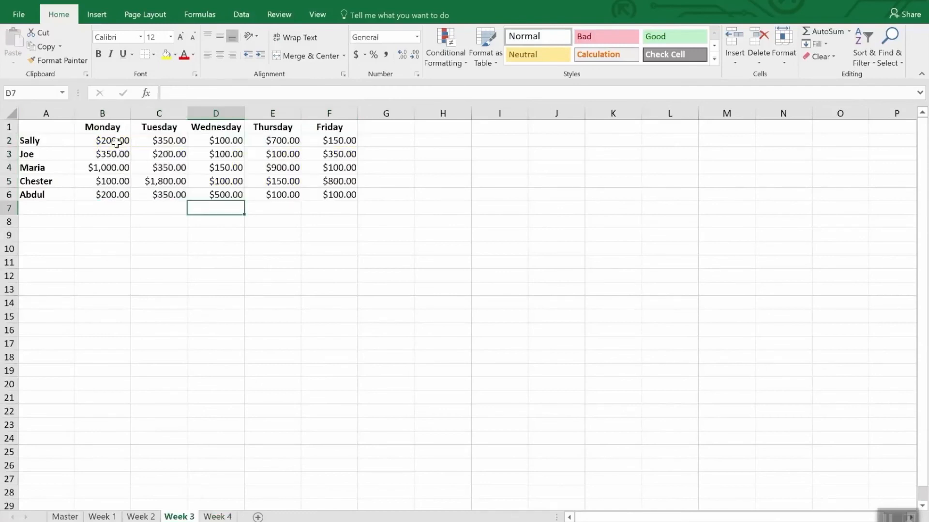
left_click_drag(125, 141, 338, 209)
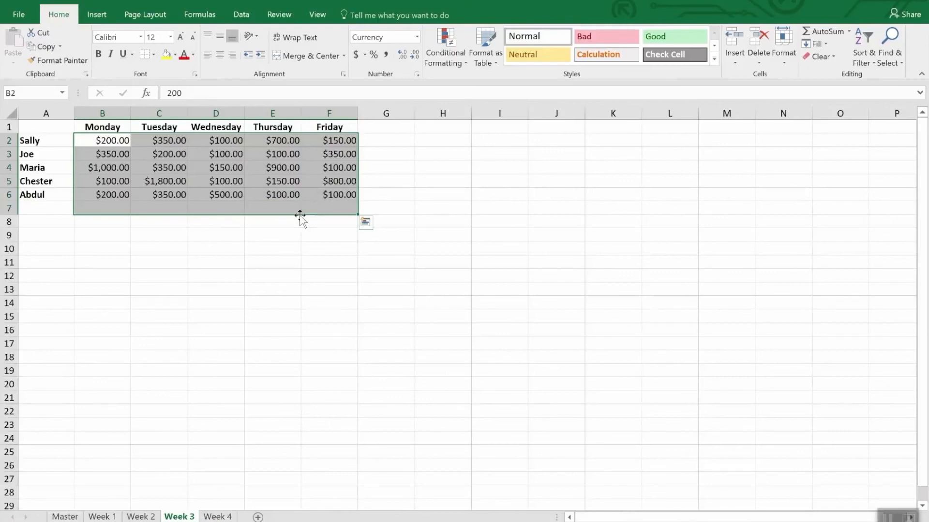
- Copy the Week 4 range's conditional formatting to B2:F6 on the Week 3 sheet with Format Painter, keeping the painter active for further ranges
left_click(215, 517)
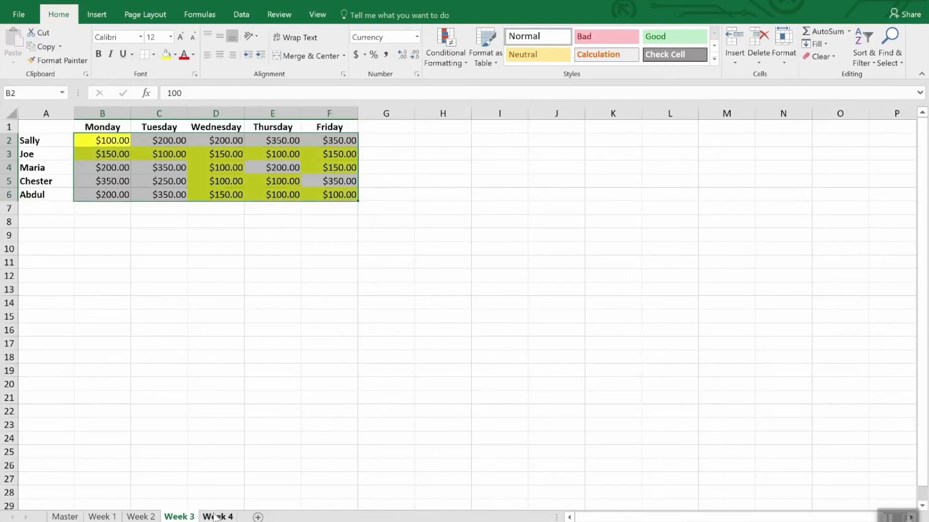
left_click(60, 61)
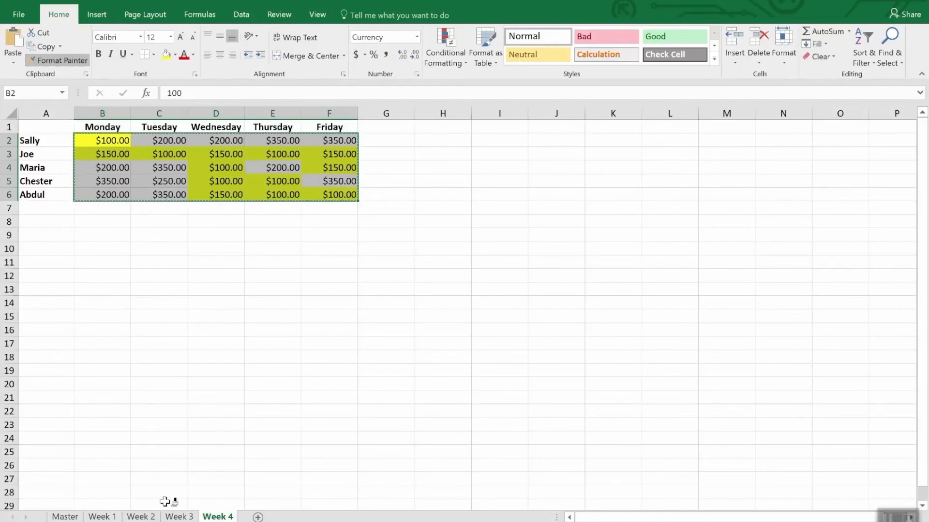
left_click(179, 516)
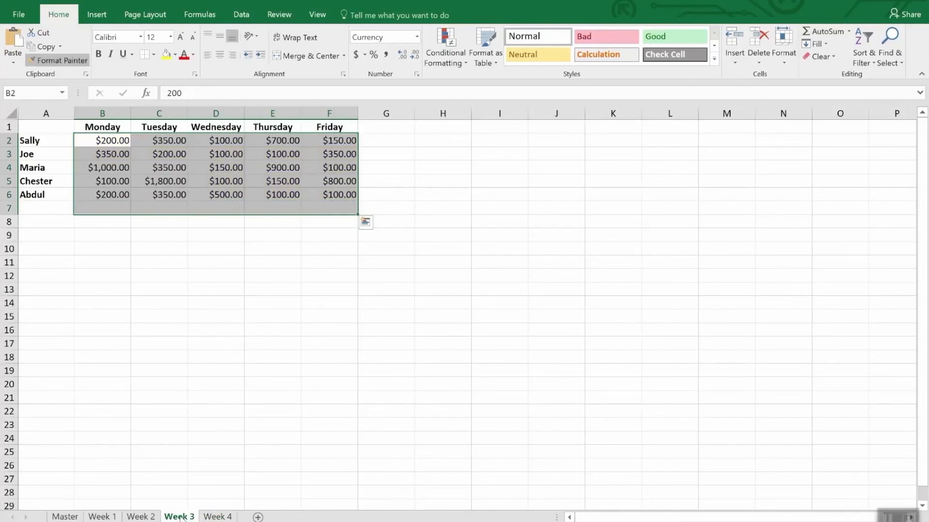
mouse_move(108, 141)
left_mouse_down()
mouse_move(200, 154)
mouse_move(336, 195)
left_mouse_up()
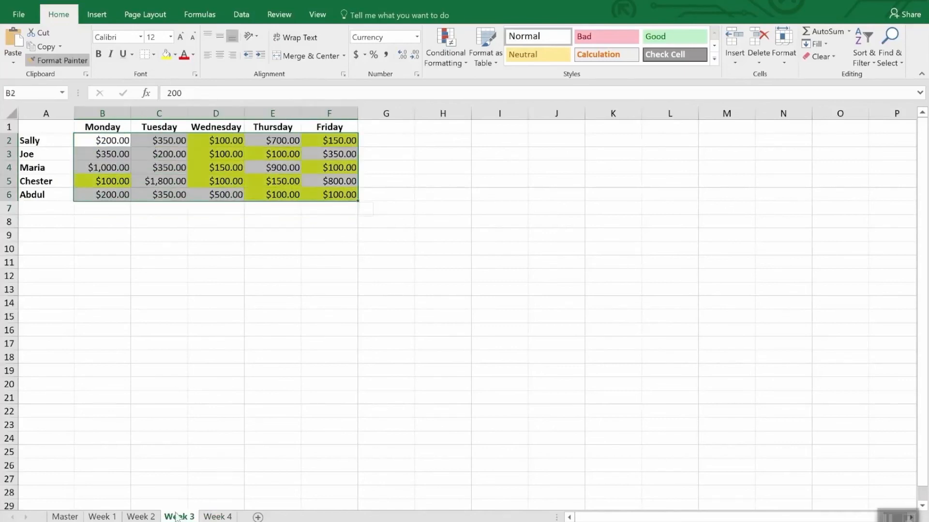
- Paint the same conditional formatting onto B2:F6 on the Week 2 sheet and B2:F6 on the Week 1 sheet
left_click(140, 517)
left_click(112, 141)
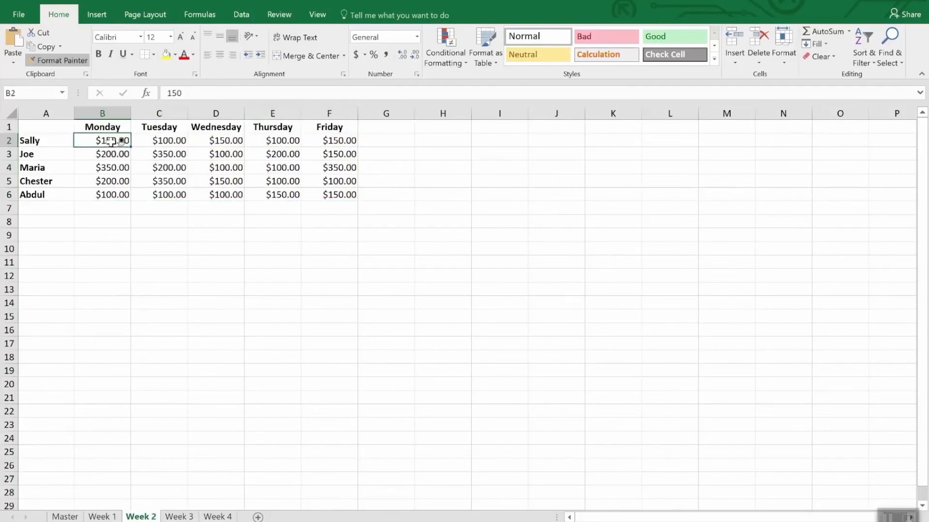
mouse_move(112, 141)
left_mouse_down()
mouse_move(358, 191)
mouse_move(351, 194)
left_mouse_up()
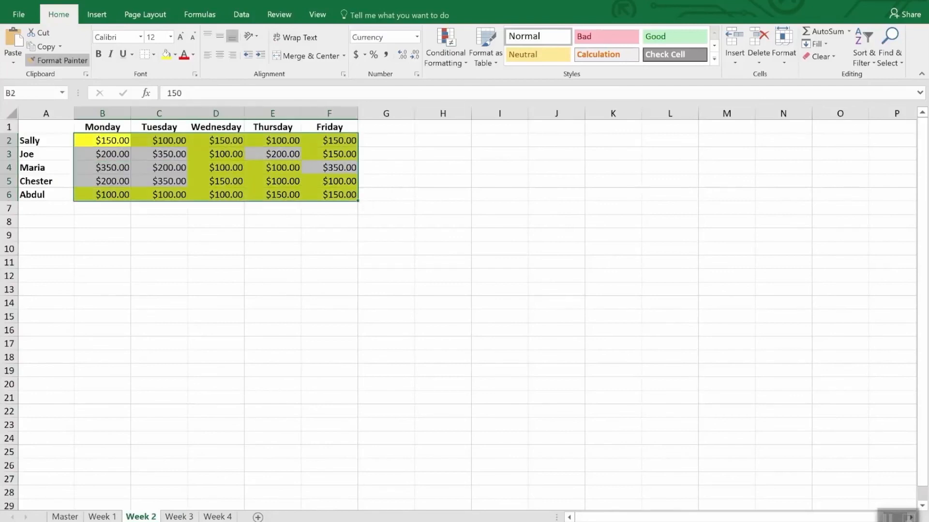
left_click(102, 517)
left_click_drag(114, 144, 328, 199)
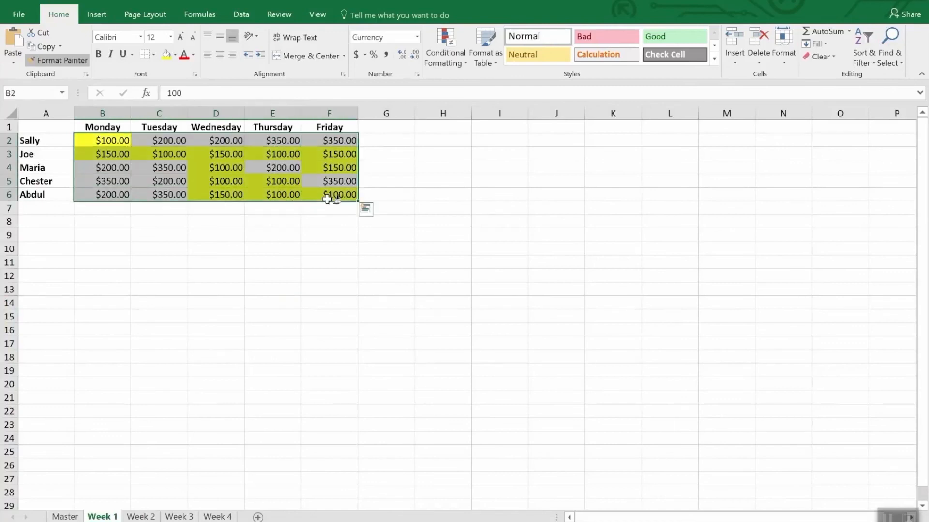
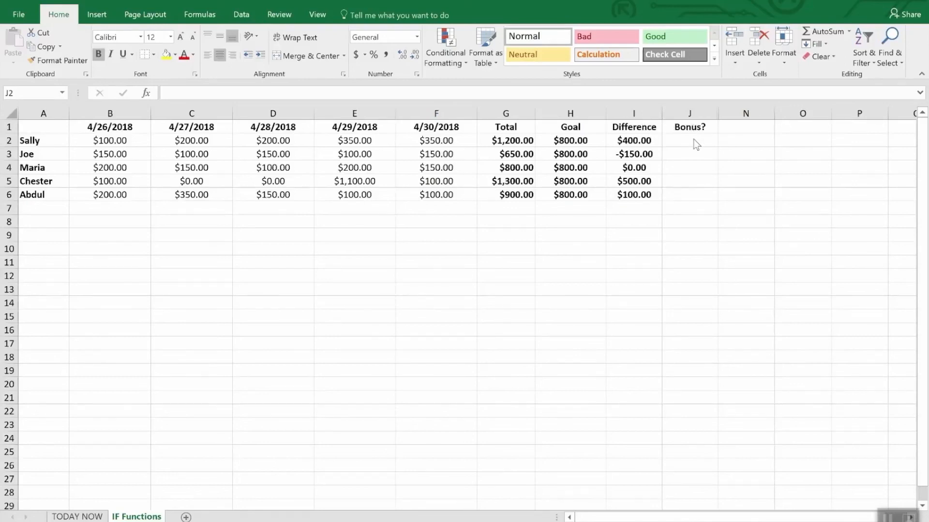
left_click_drag(692, 141, 690, 195)
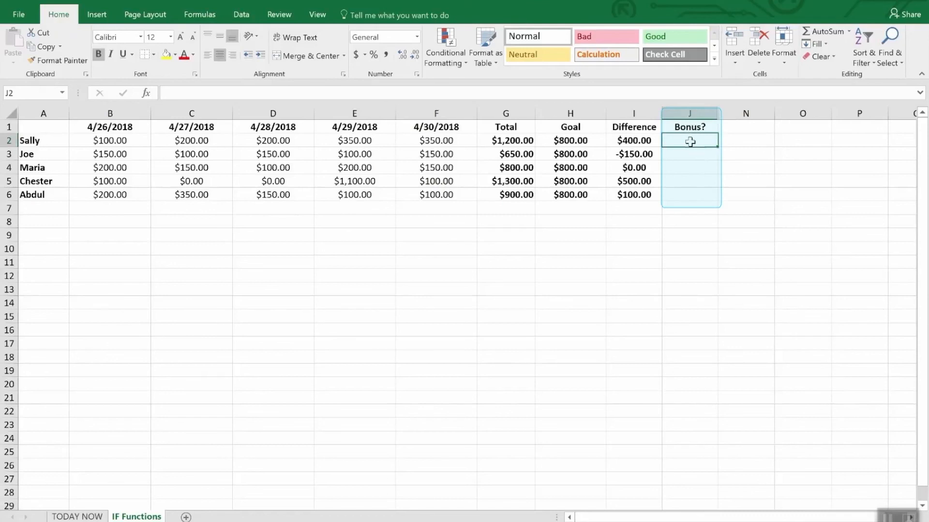
left_click_drag(686, 139, 693, 209)
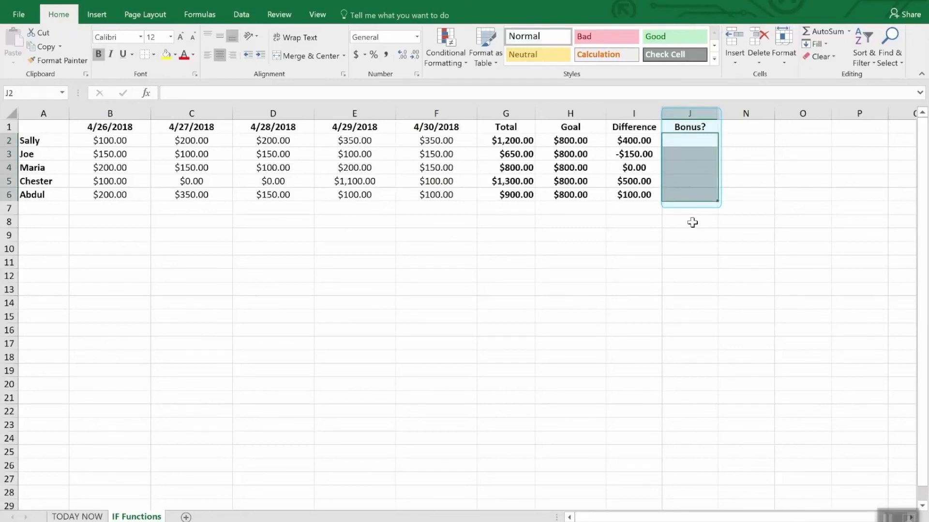
left_click(692, 222)
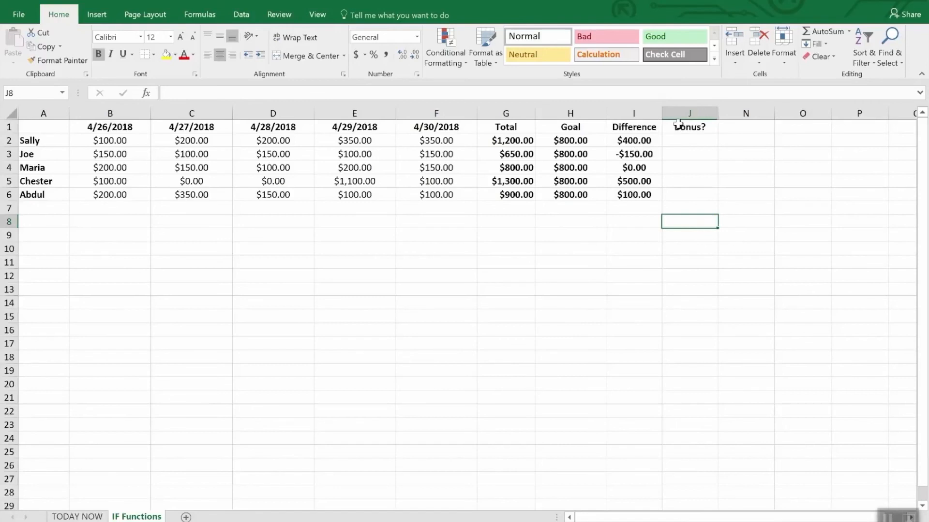
- Start an IF formula in cell J2 under Bonus? with the logical test i2>0
left_click(692, 144)
type("=")
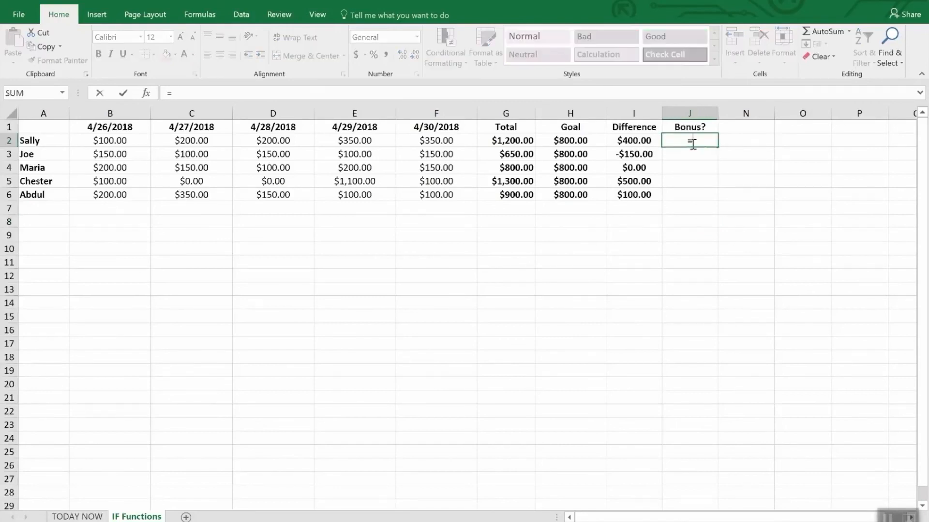
type("IF(")
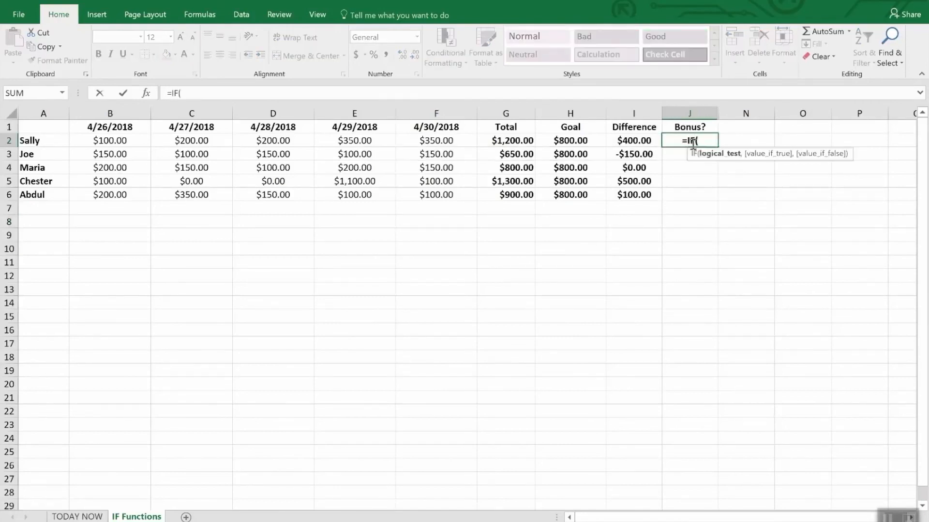
type("i2")
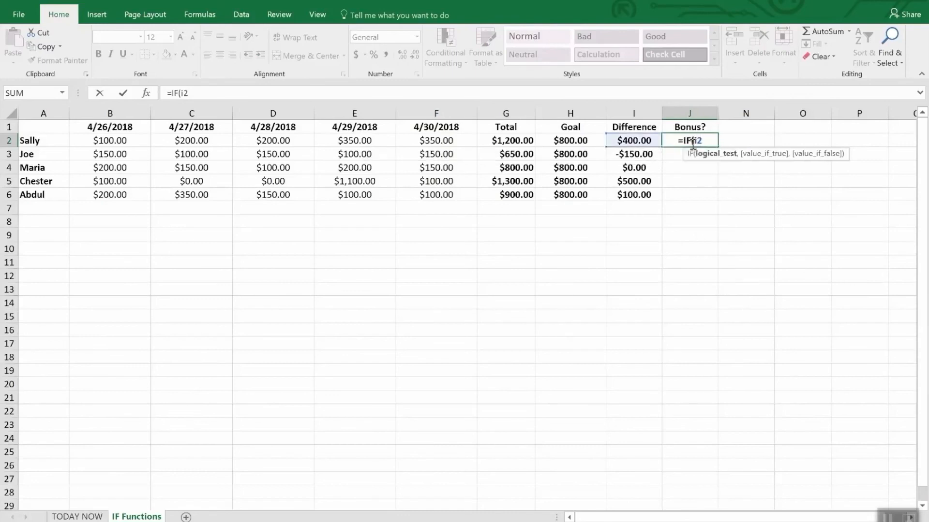
type(">")
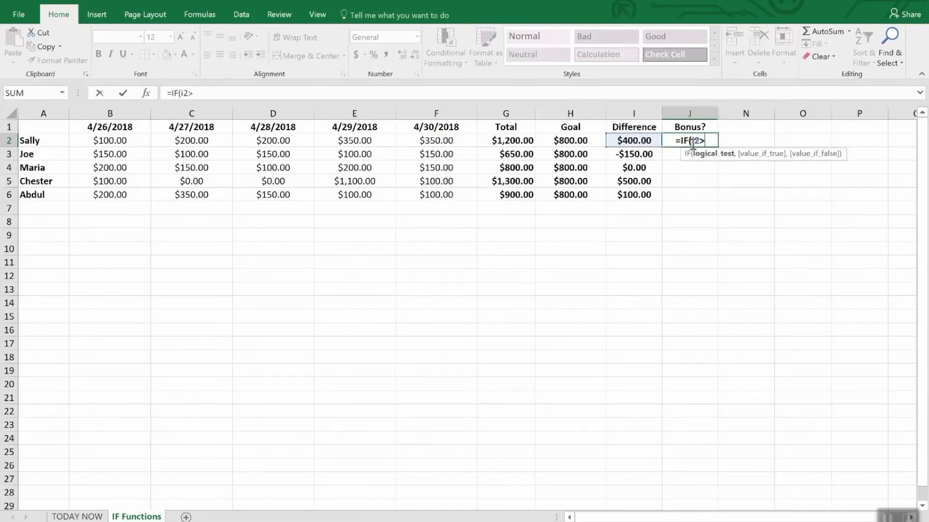
type("0,")
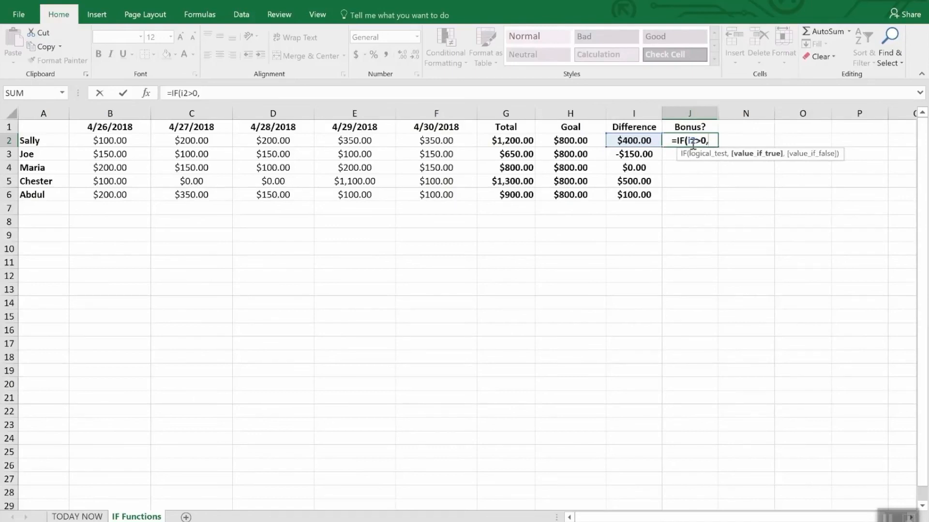
type("\"Y")
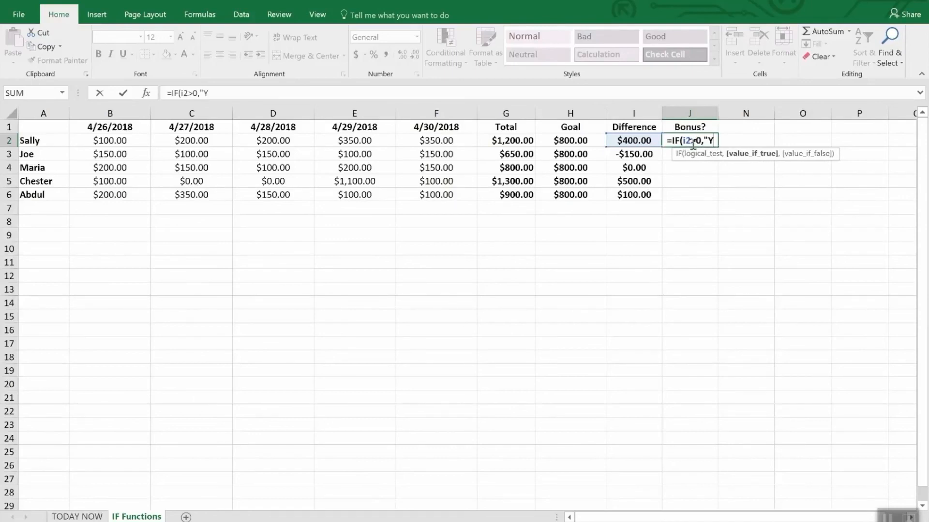
type("es\"")
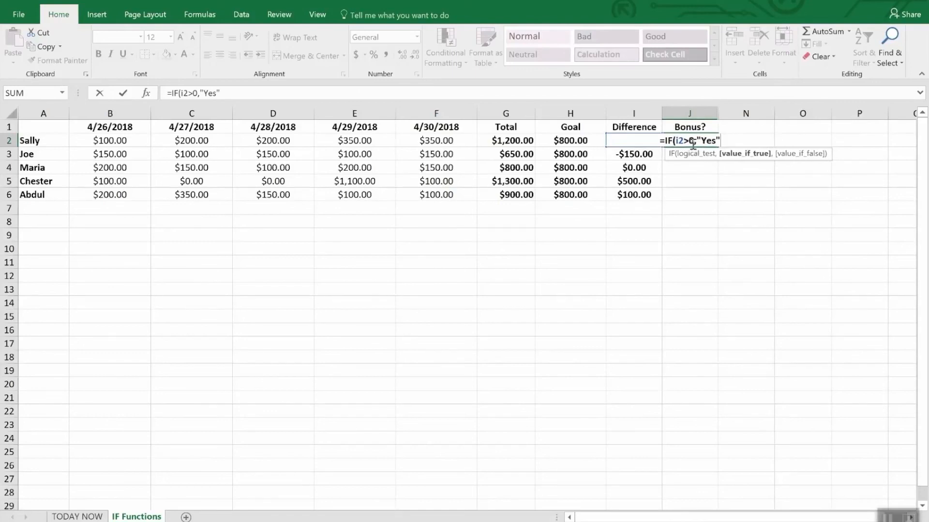
type(",")
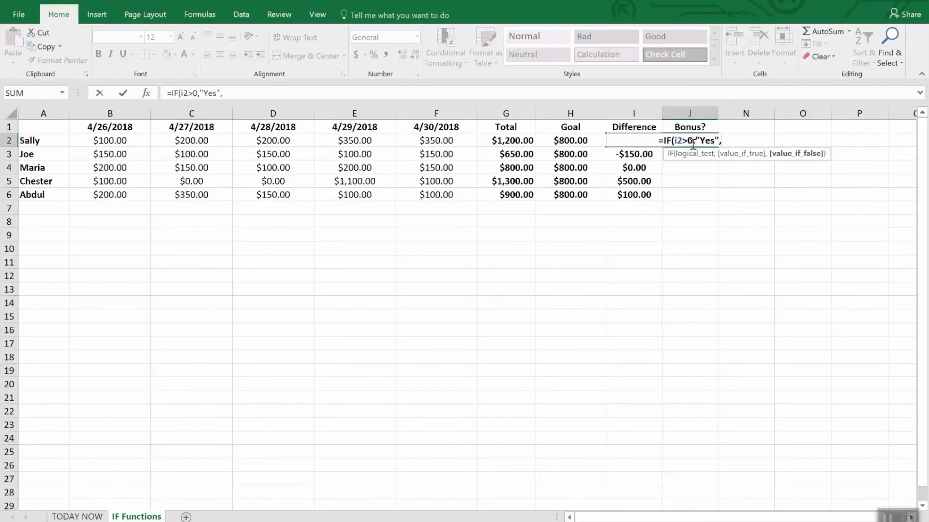
type("No")
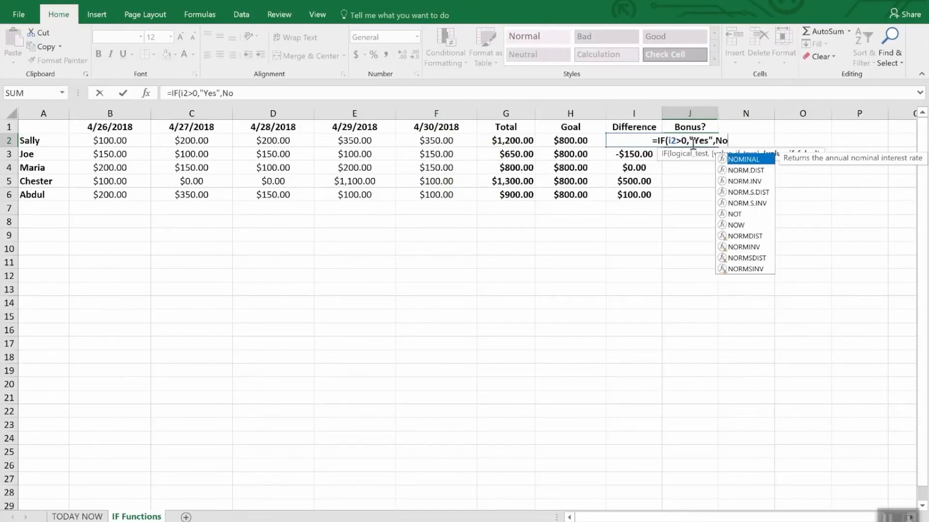
- Complete the J2 formula with "Yes" as the value if true and "No" as the value if false, and enter it
key("BackSpace")
key("BackSpace")
type("\"N")
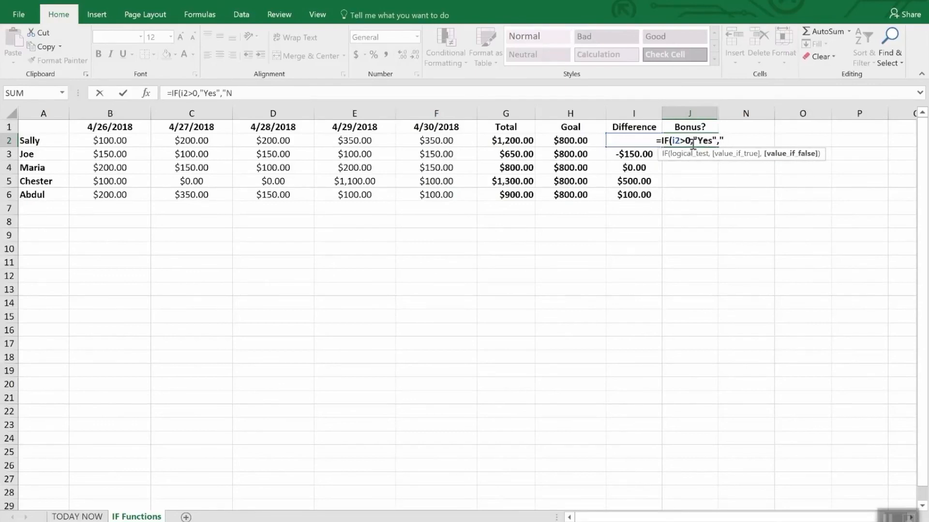
type("o\"")
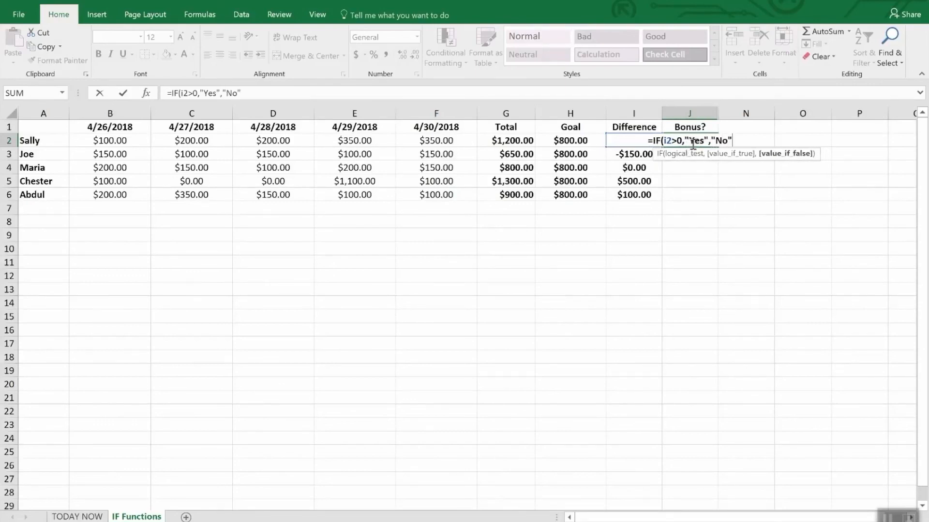
type(")")
key("Return")
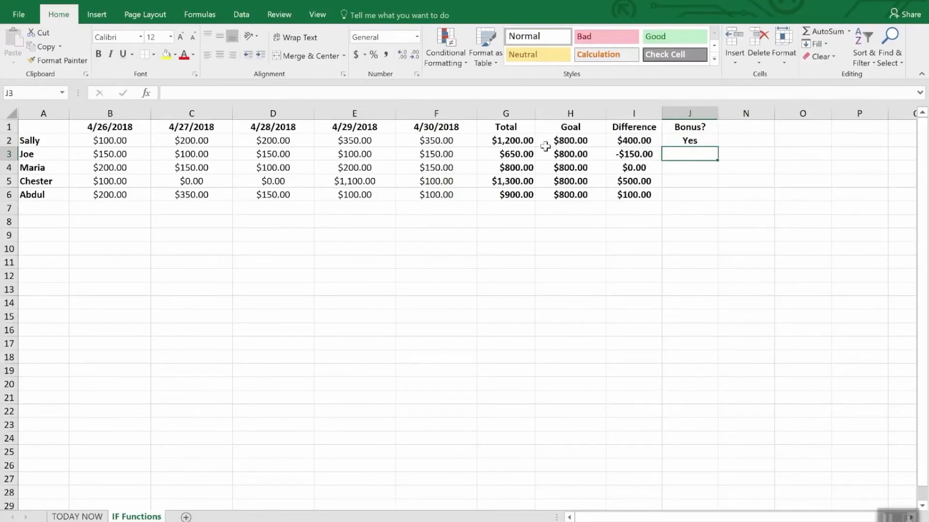
- Fill the Bonus? formula from J2 down to J6
left_click(701, 183)
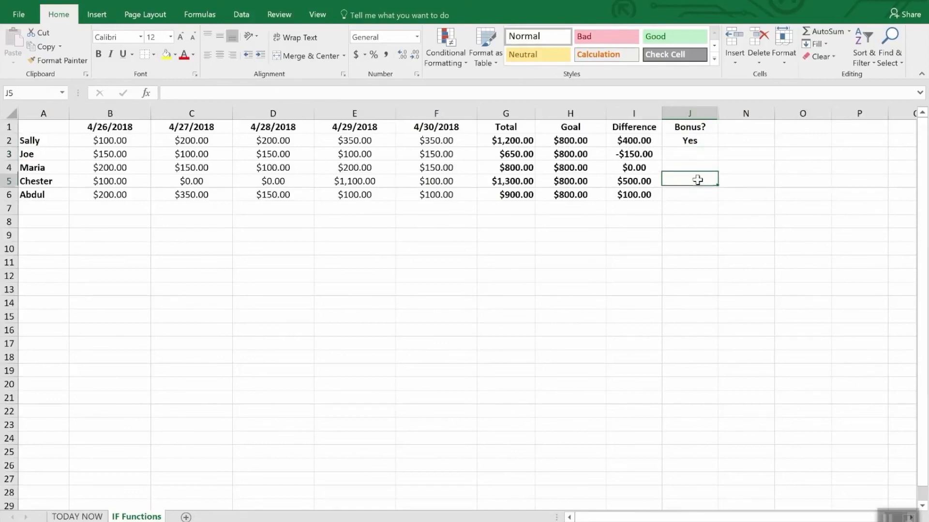
left_click(685, 141)
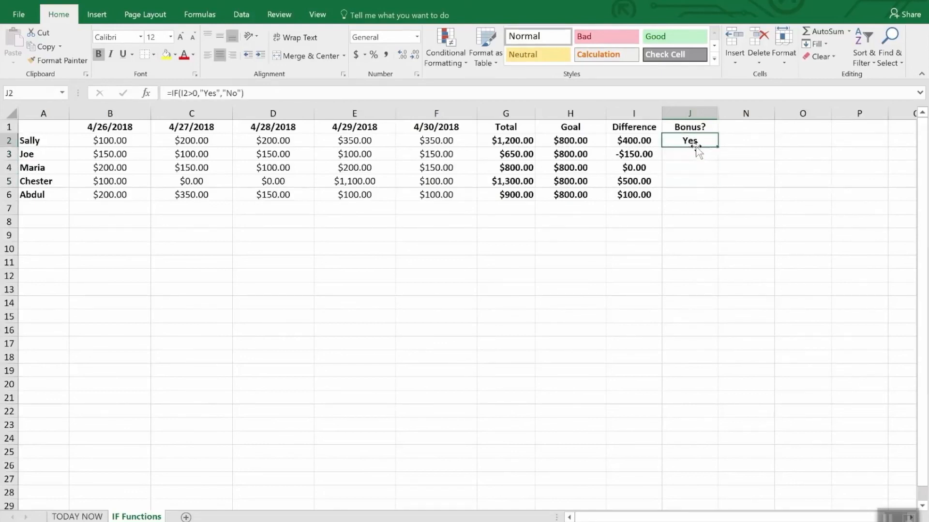
left_click_drag(717, 145, 718, 200)
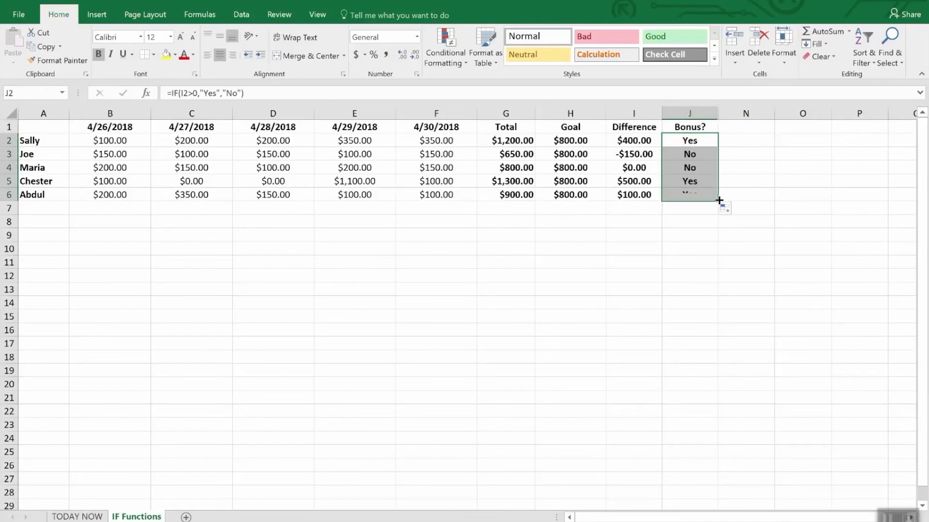
left_click(704, 232)
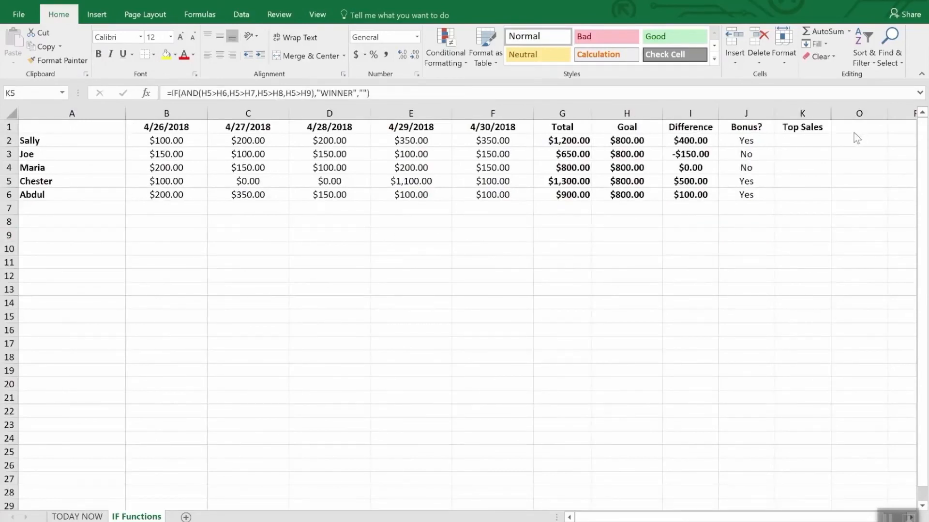
left_click(804, 127)
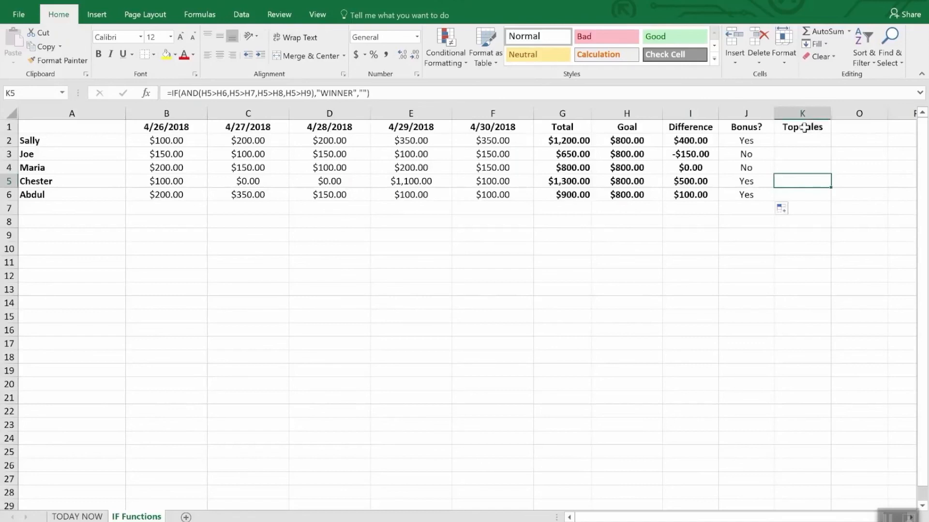
left_click(803, 127)
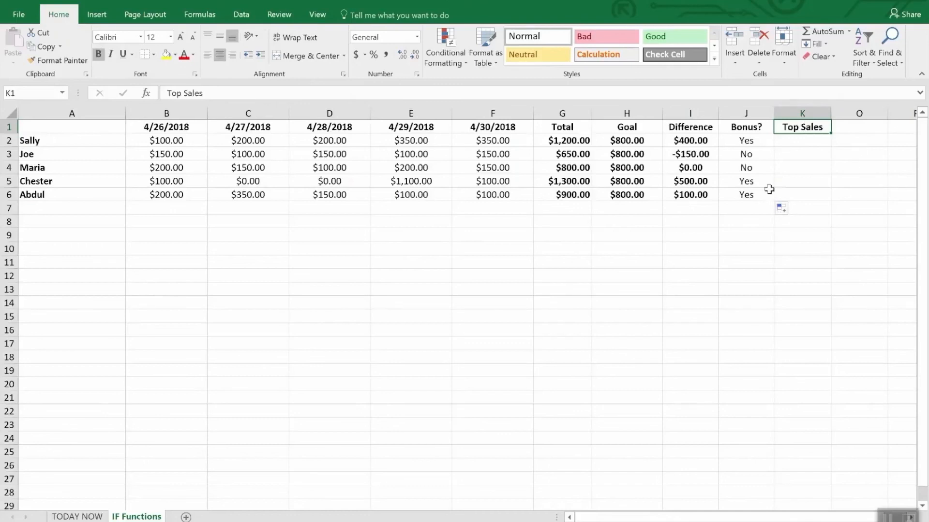
- Replace the Top Sales formula in K5 with an IF formula containing a nested AND, starting with the conditions i5>i2 and I5>i3
left_click(791, 184)
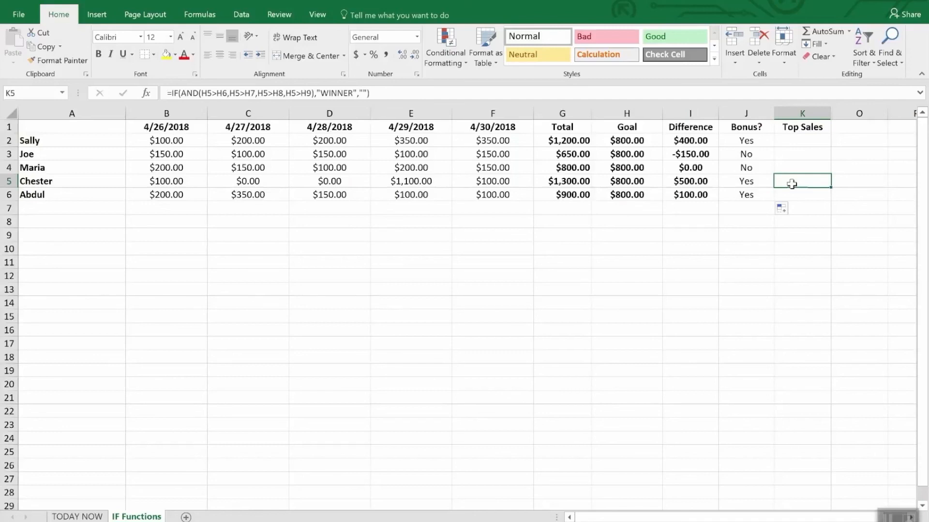
double_click(791, 184)
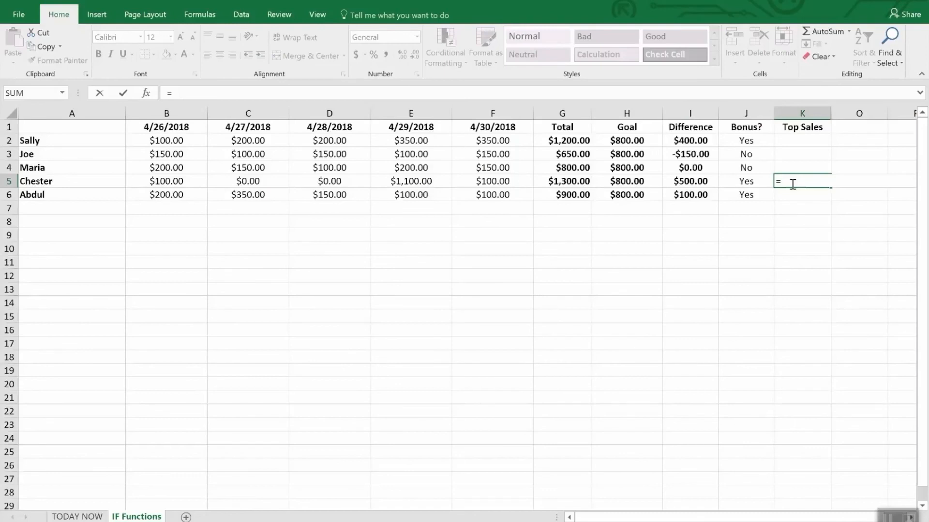
type("IF(")
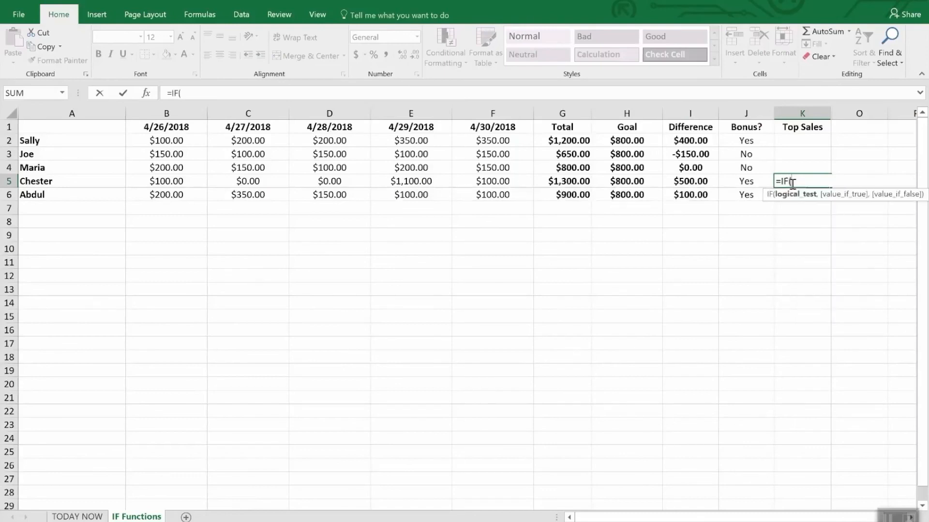
type("and(")
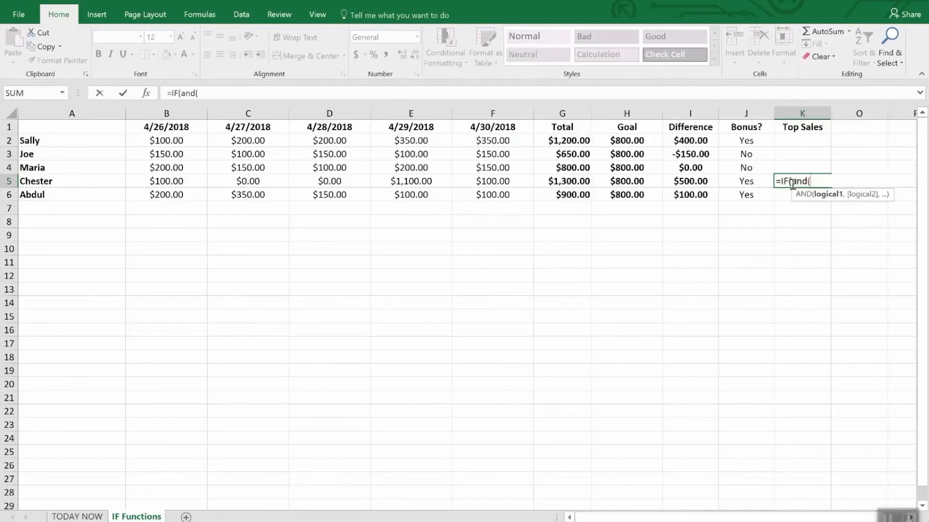
type("i5")
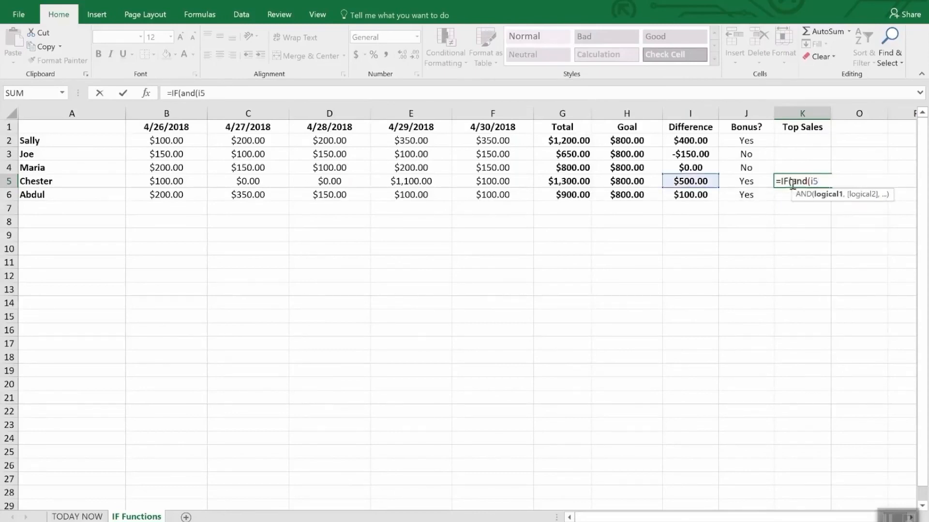
type(">i2,I")
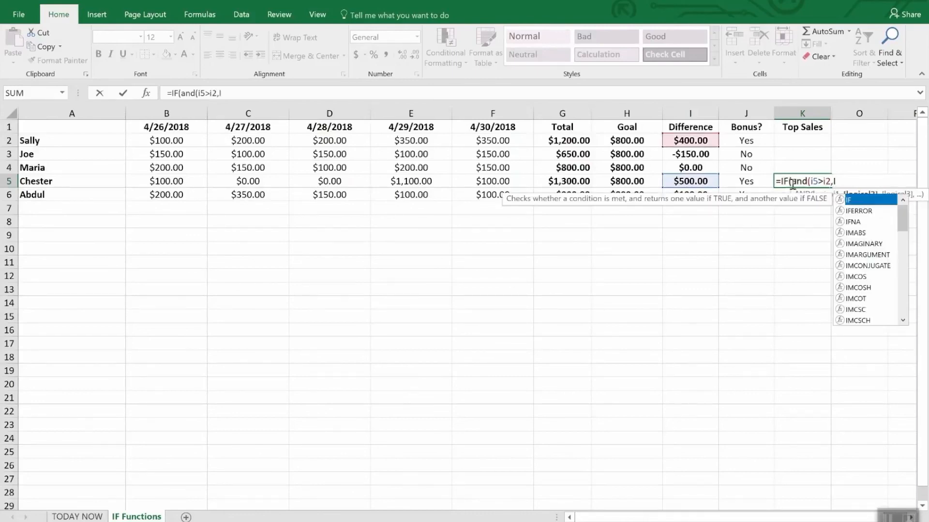
type("5>")
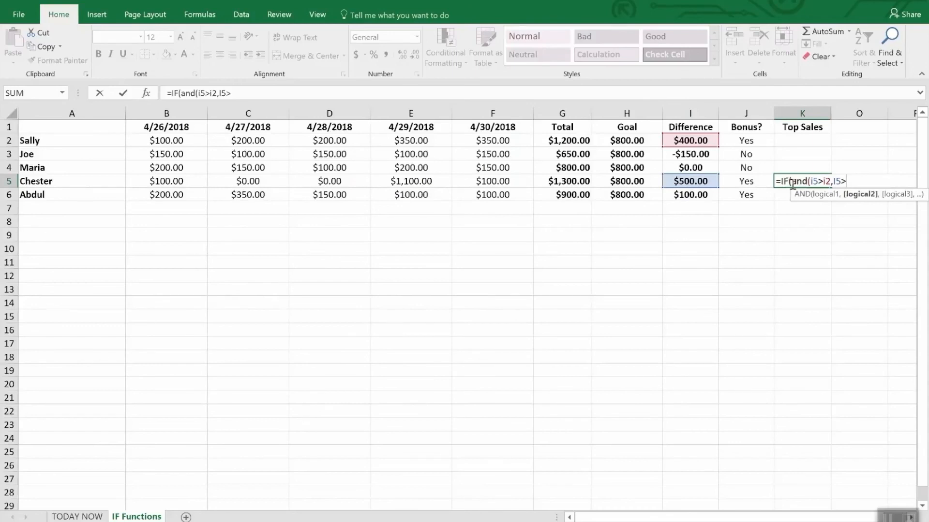
type("i3,I")
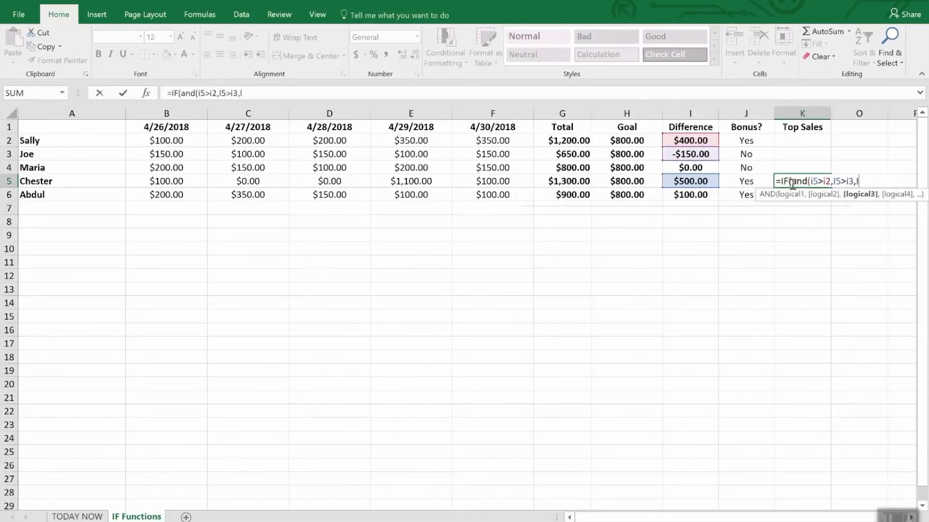
type("6")
- Add the conditions I5>i4 and I5>i6 to the nested AND in the K5 formula and close the AND
key("BackSpace")
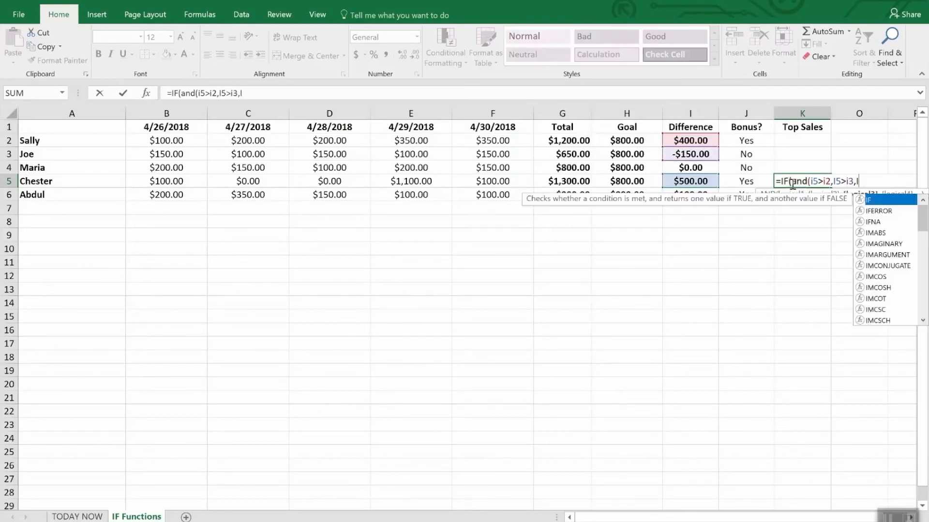
type("4")
key("BackSpace")
type("5>i4")
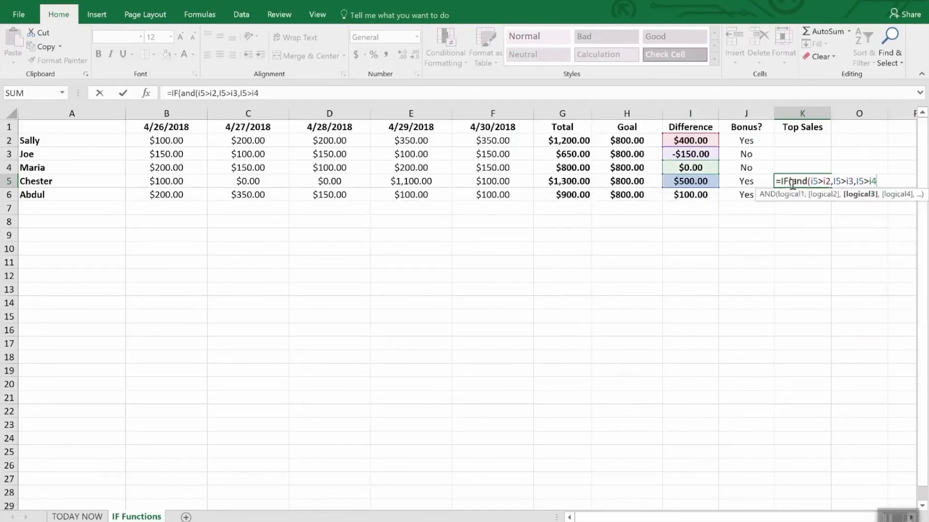
type(",I5>")
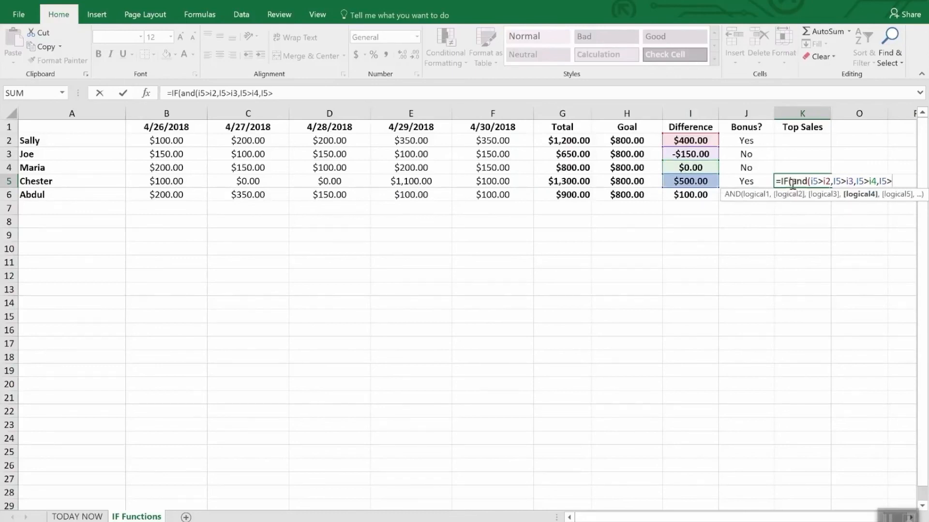
type("i6),")
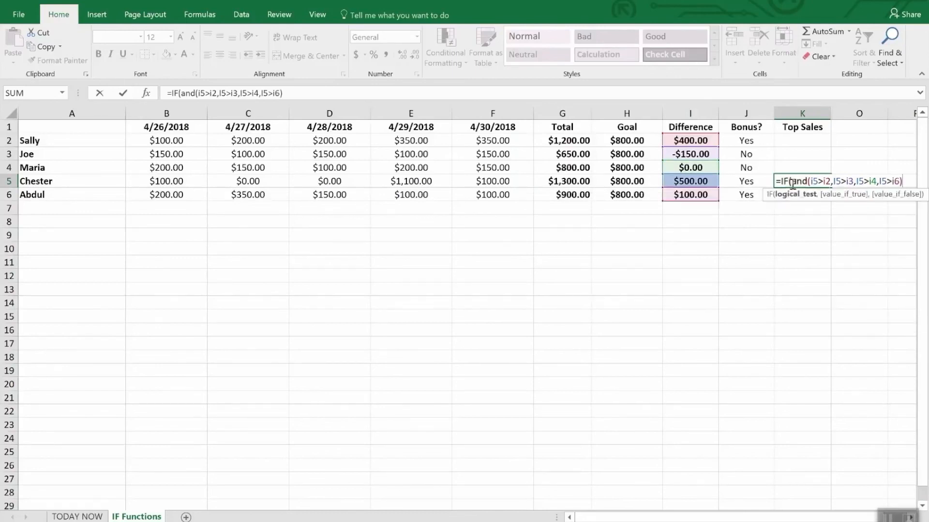
type("\"W")
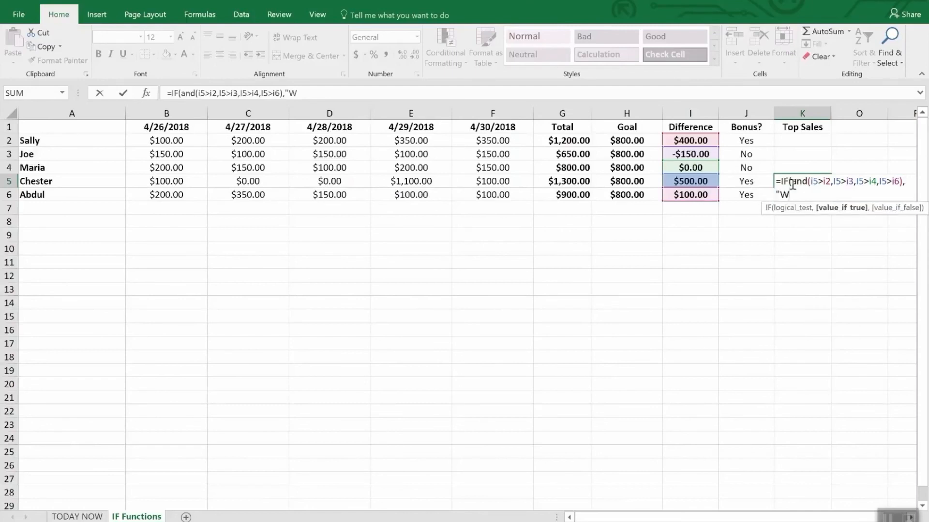
type("INNER\",")
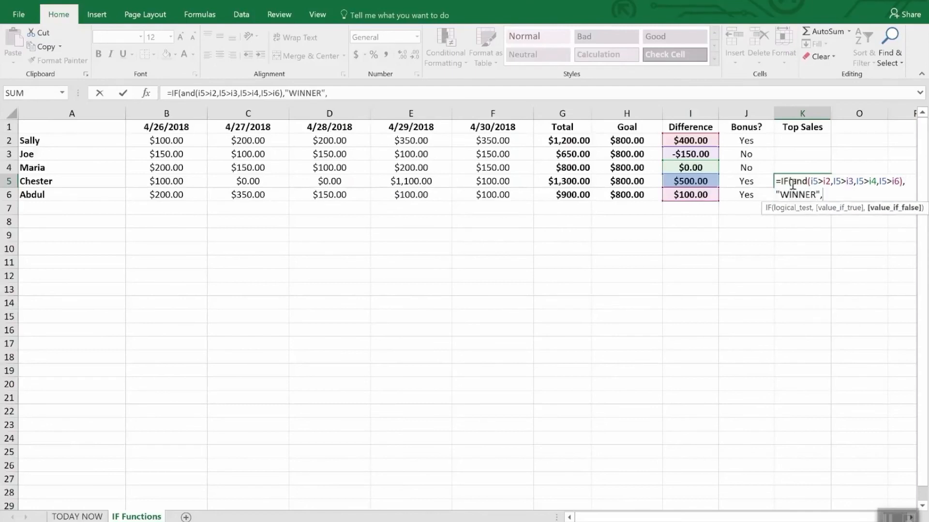
type("\"\")")
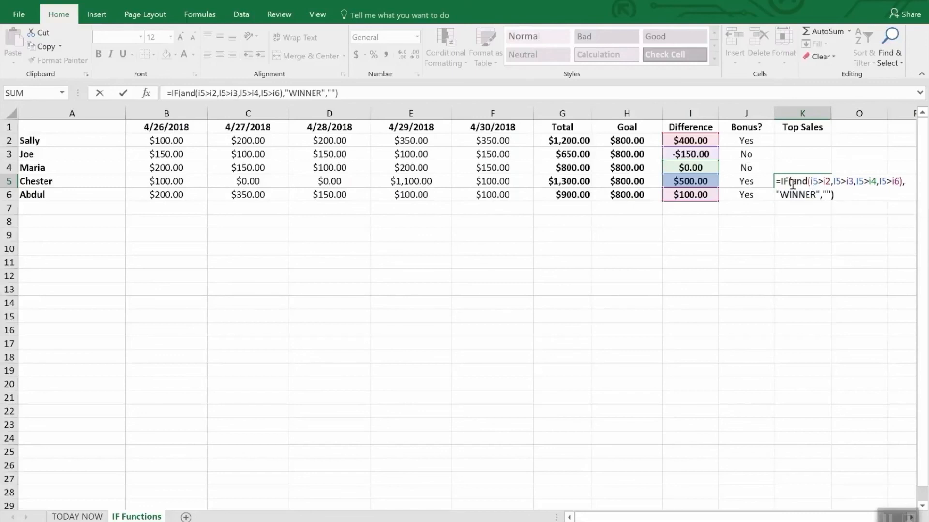
- Complete the K5 formula with "WINNER" as the value if true and empty text "" as the value if false, and enter it
key("Return")
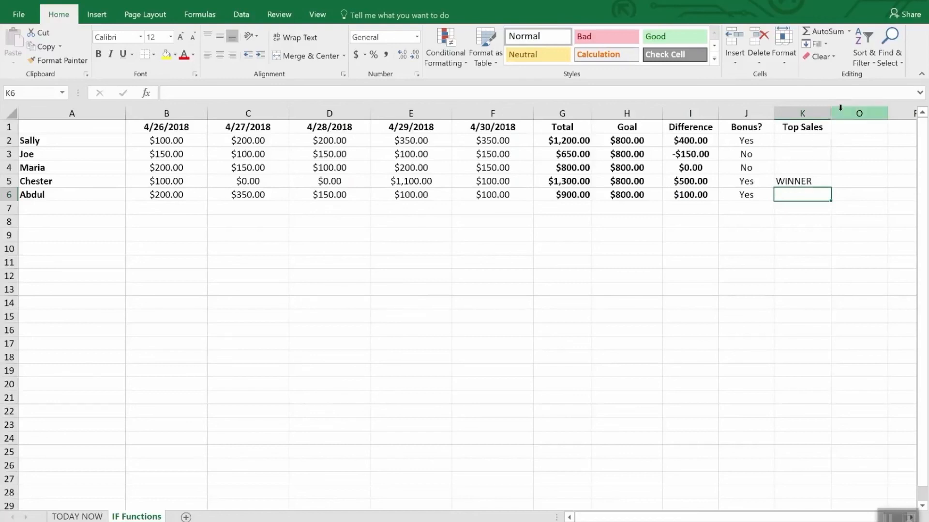
- Unhide the hidden columns between K and O
left_click_drag(822, 113, 834, 111)
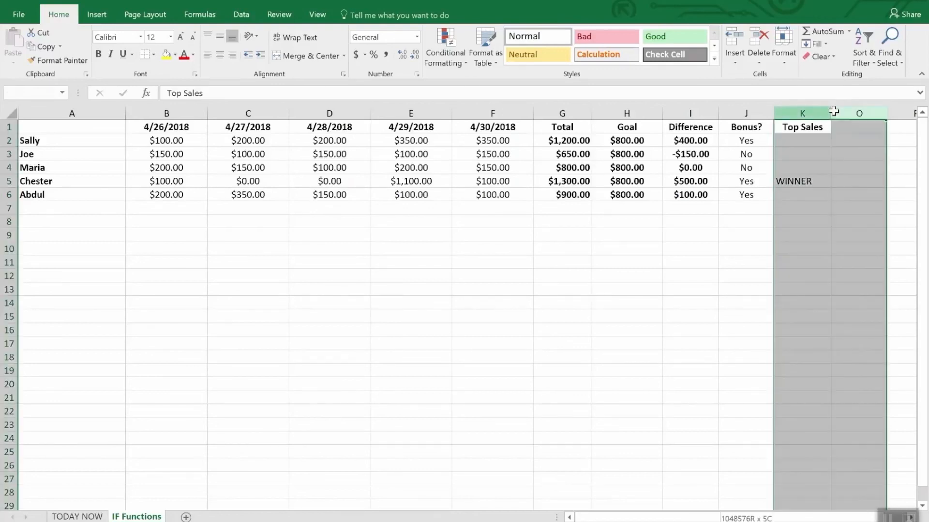
right_click(834, 112)
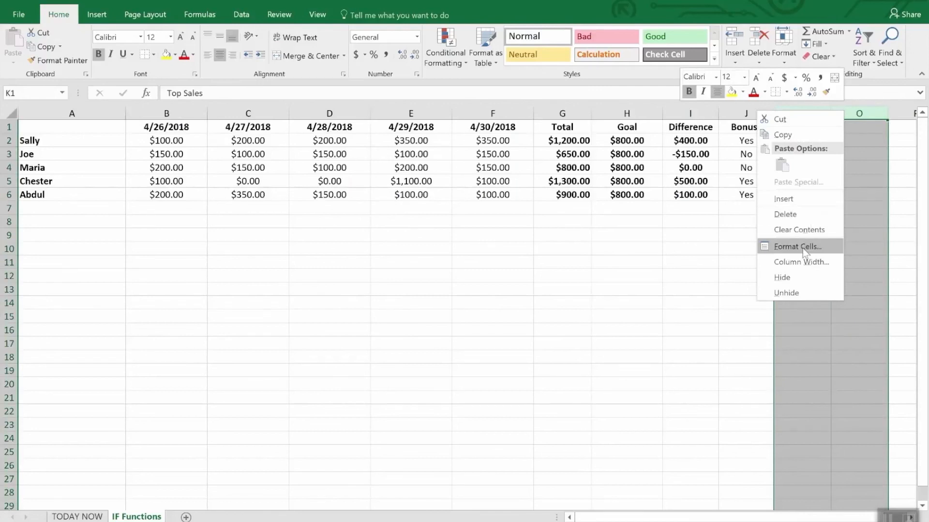
left_click(797, 290)
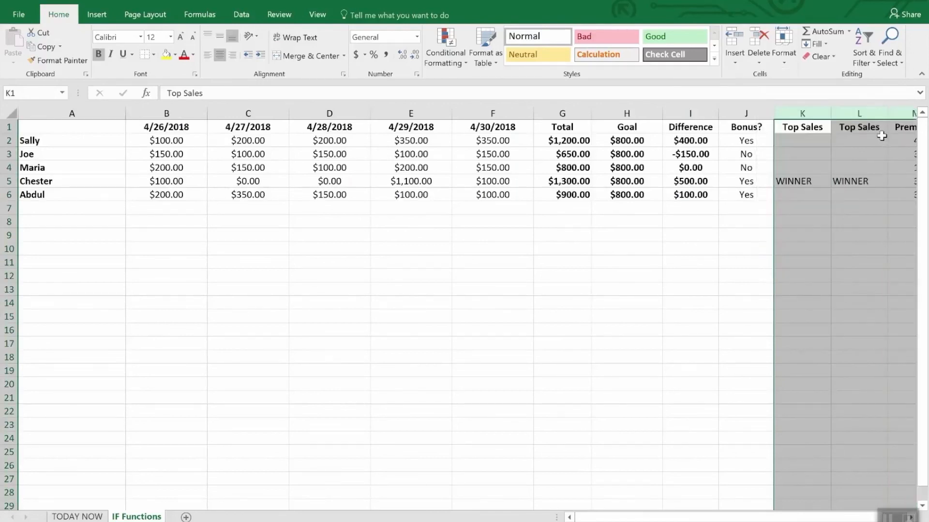
left_click(844, 234)
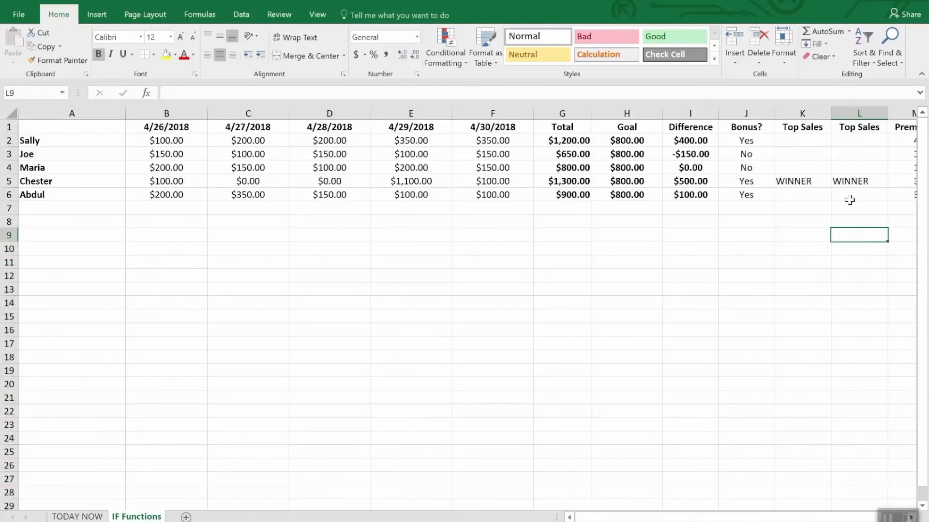
- Compare the nested IF/AND formulas in the two Top Sales columns, examining cells L2, K5 and L3
left_click(852, 140)
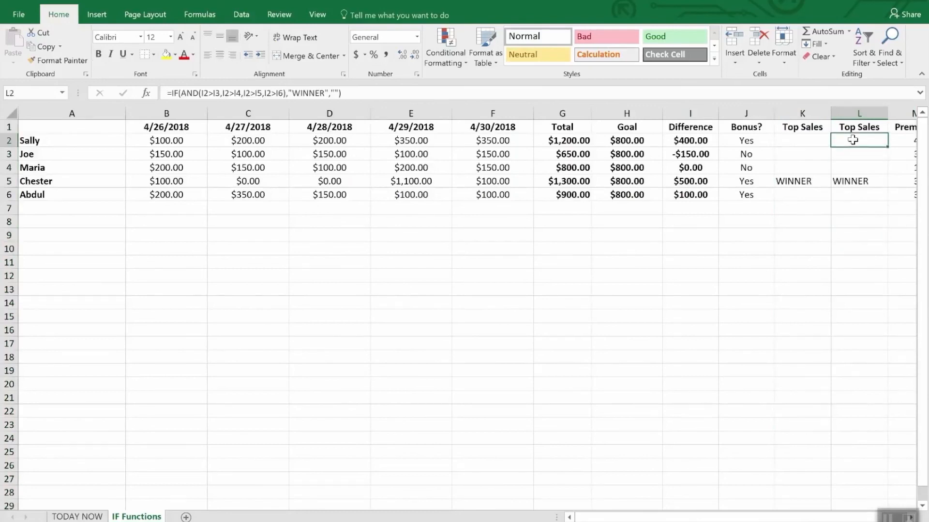
left_click(816, 183)
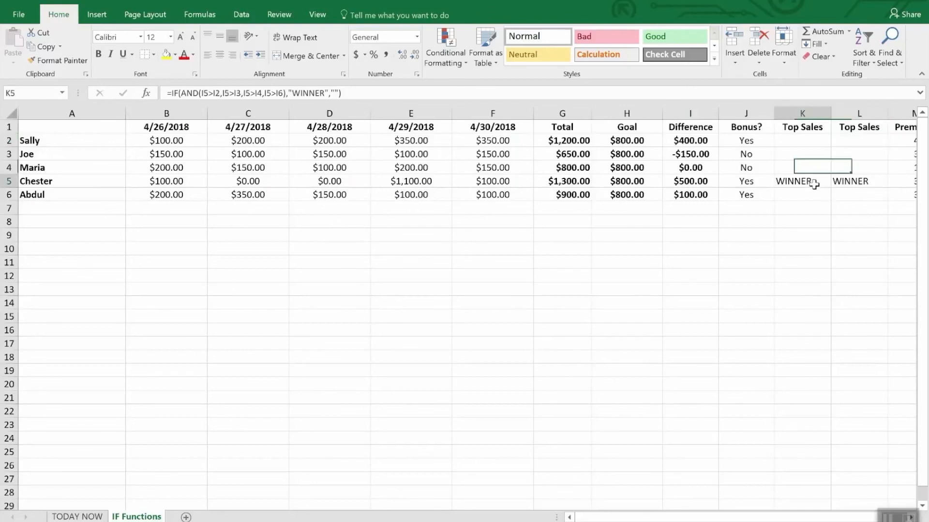
left_click(854, 140)
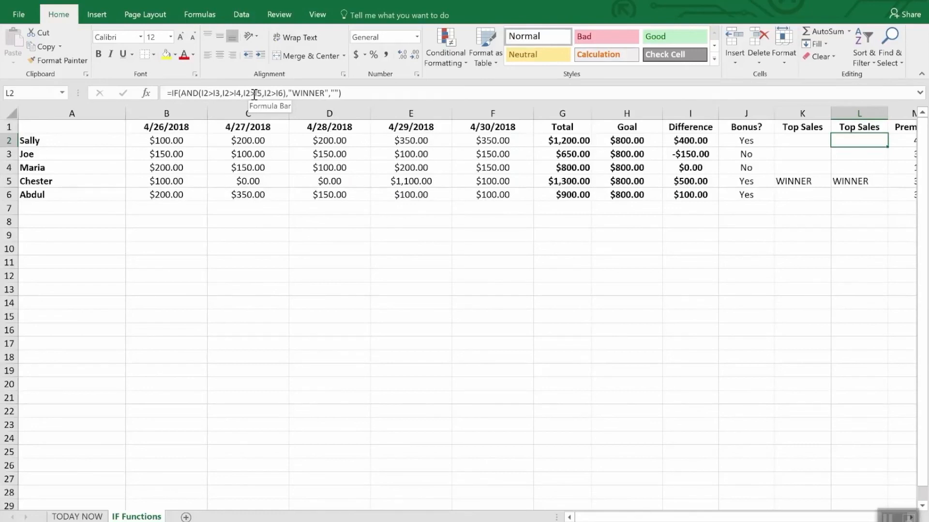
left_click(846, 153)
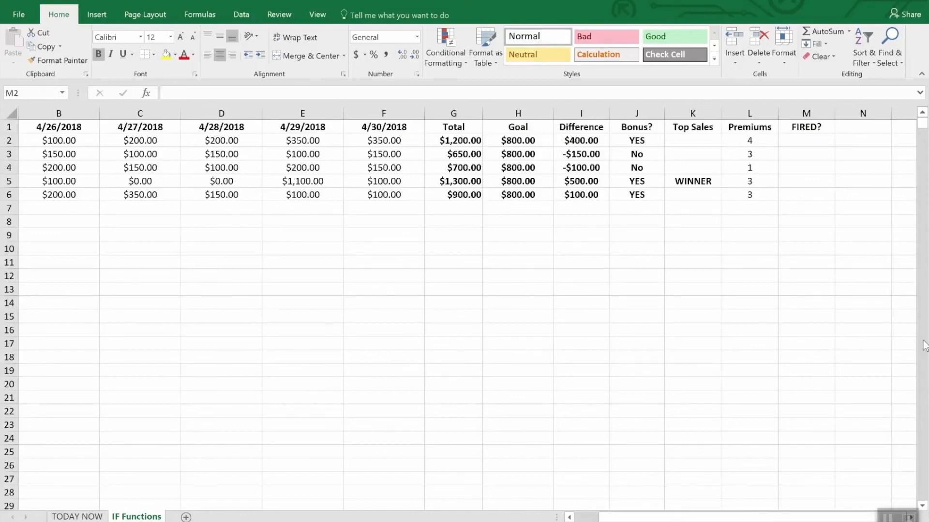
- Start an IF formula with a nested OR in cell M2 under FIRED?
left_click(811, 143)
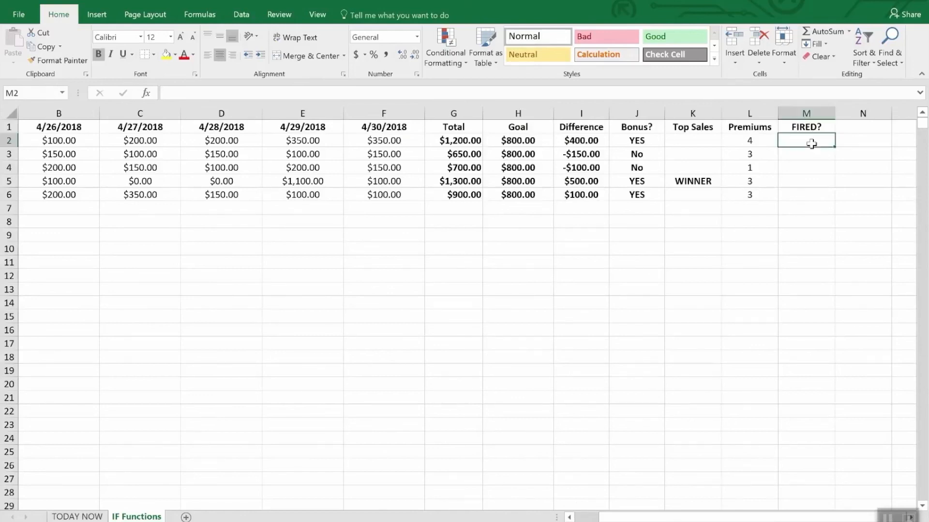
type("=if90")
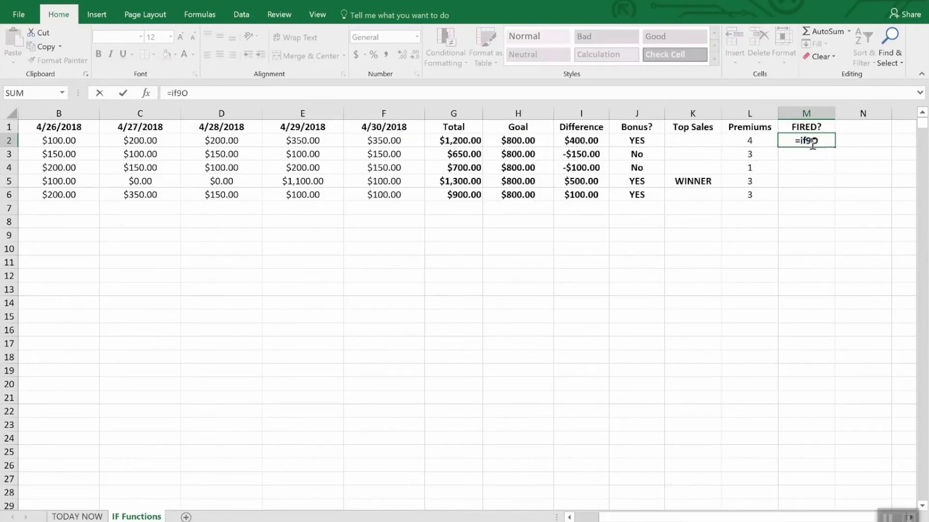
key("BackSpace")
key("BackSpace")
type("f(or")
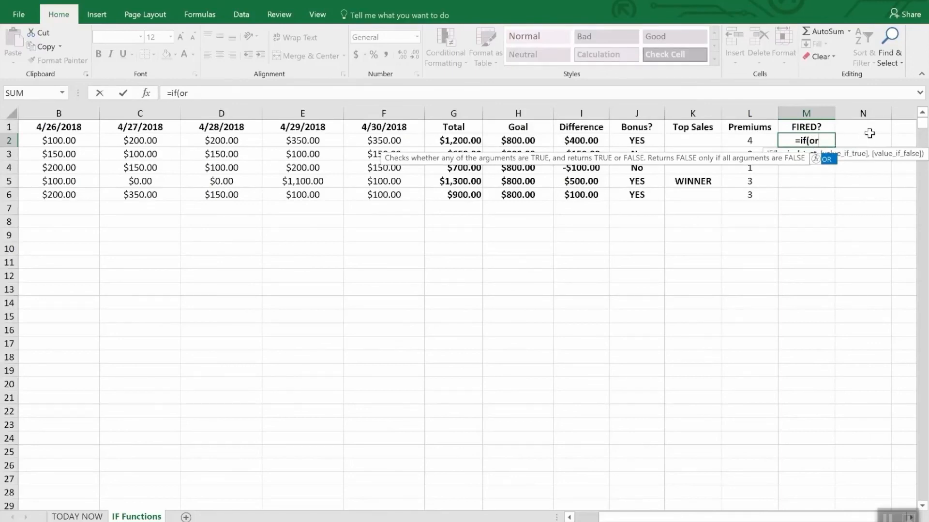
type("(")
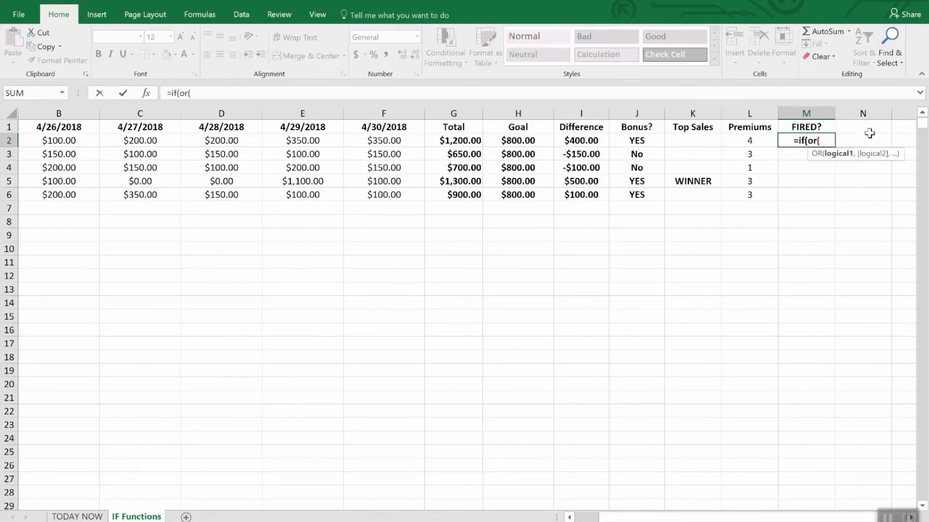
type("i2")
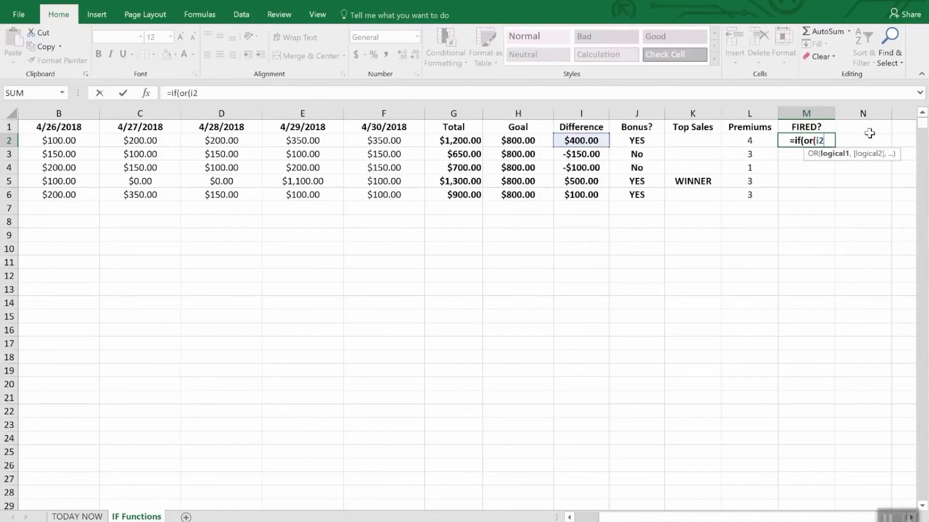
type(">")
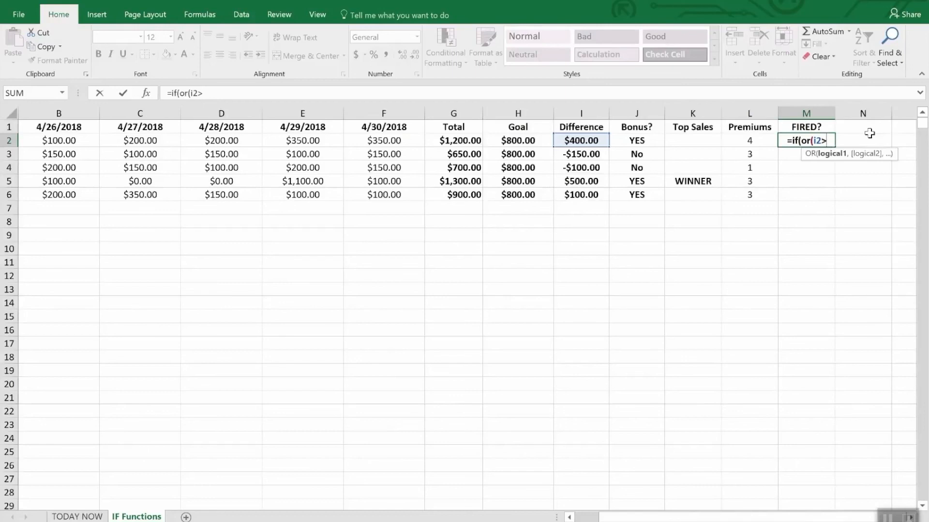
type("=")
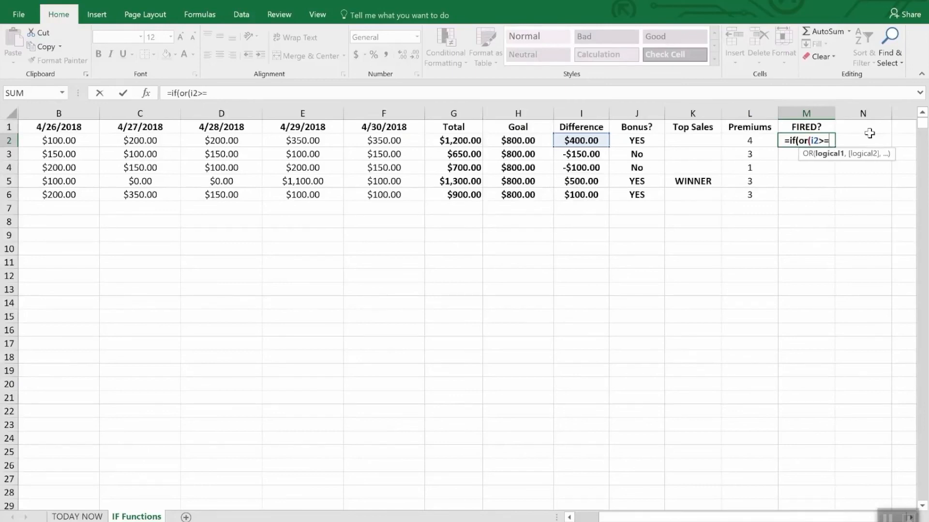
type("0,")
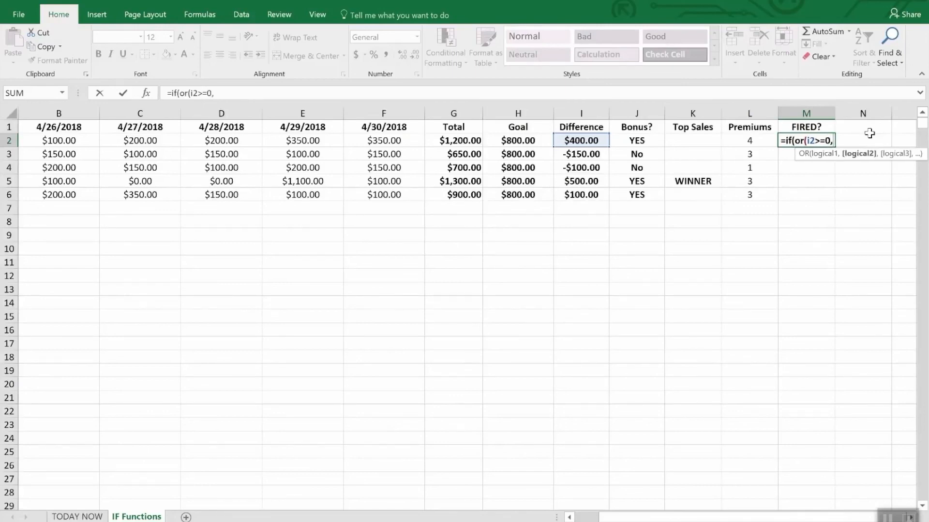
type("l")
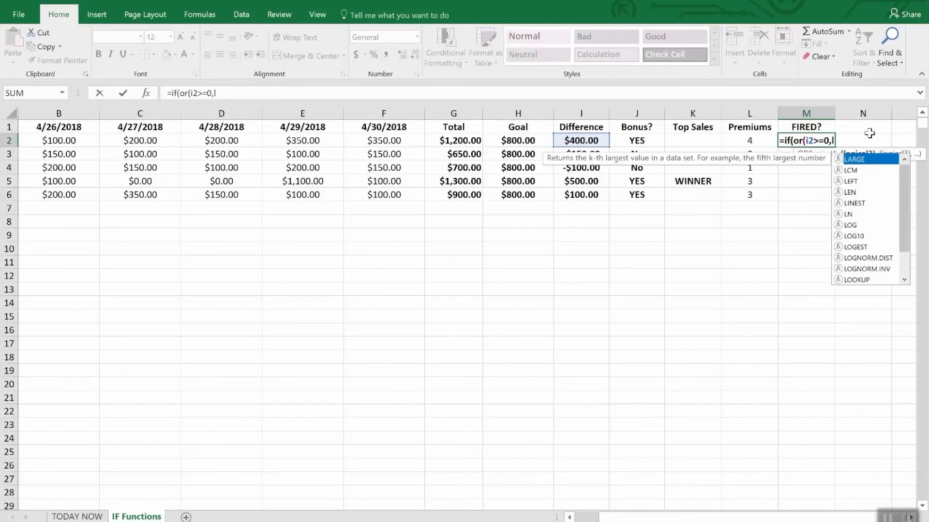
type("2>")
type("2)\"")
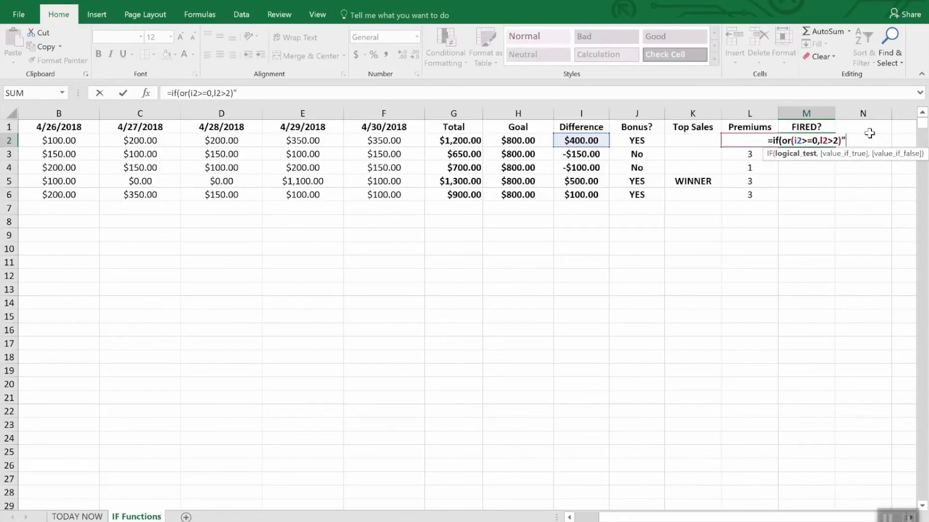
- Give the nested OR in M2 the conditions i2>=0 and l2>2, and close it
key("BackSpace")
- Complete the M2 formula with "Safe" as the value if true and "FIRED" as the value if false, and enter it
type(",")
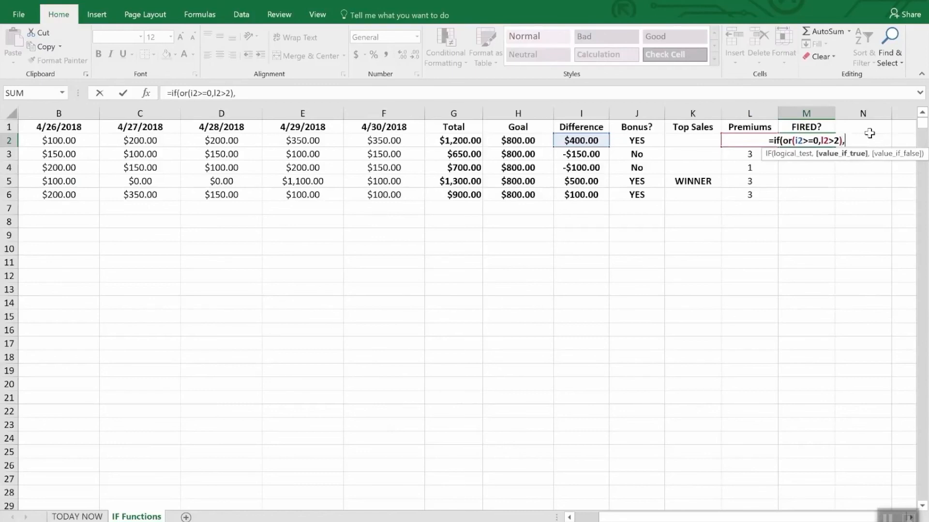
type("\"Sa")
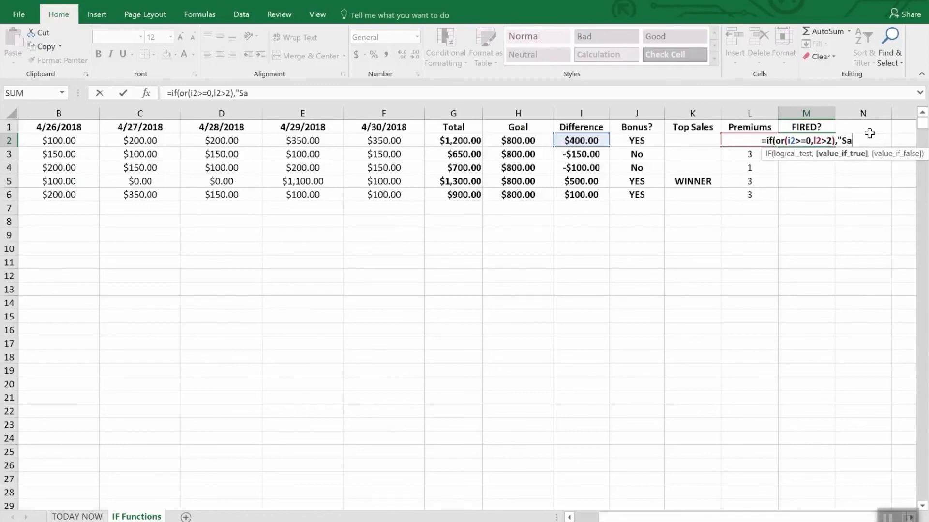
type("fe\",")
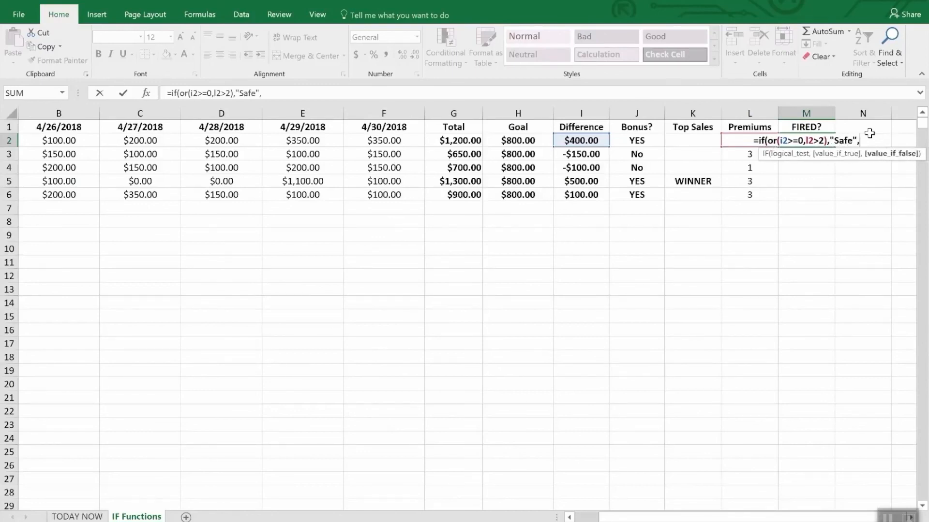
type("\"FIRED\"")
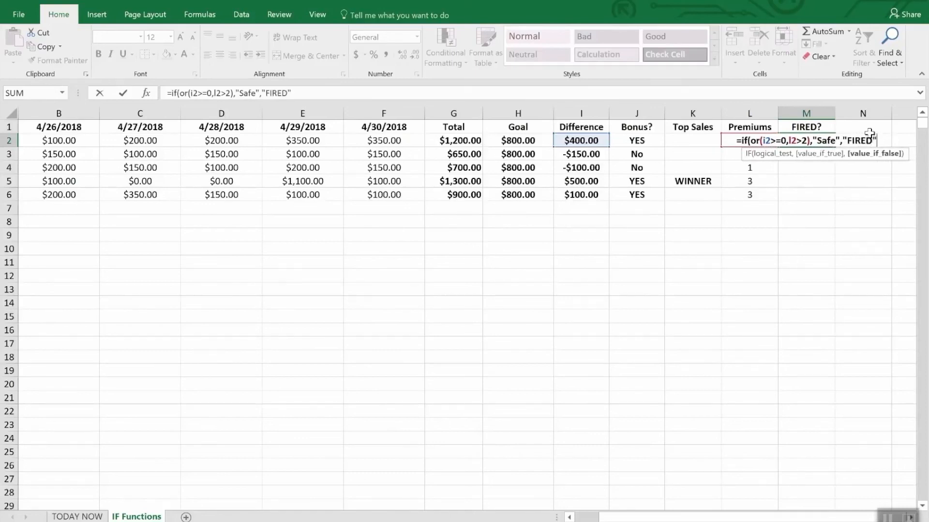
type(")")
key("Return")
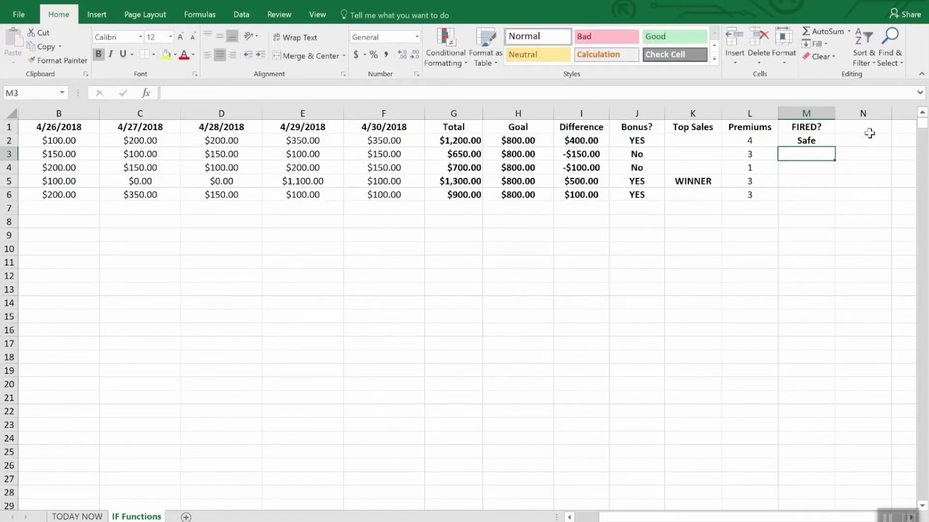
- Fill the FIRED? formula from M2 down to M6 and check row 4's Difference and Premiums cells
key("Down")
key("Up")
key("Up")
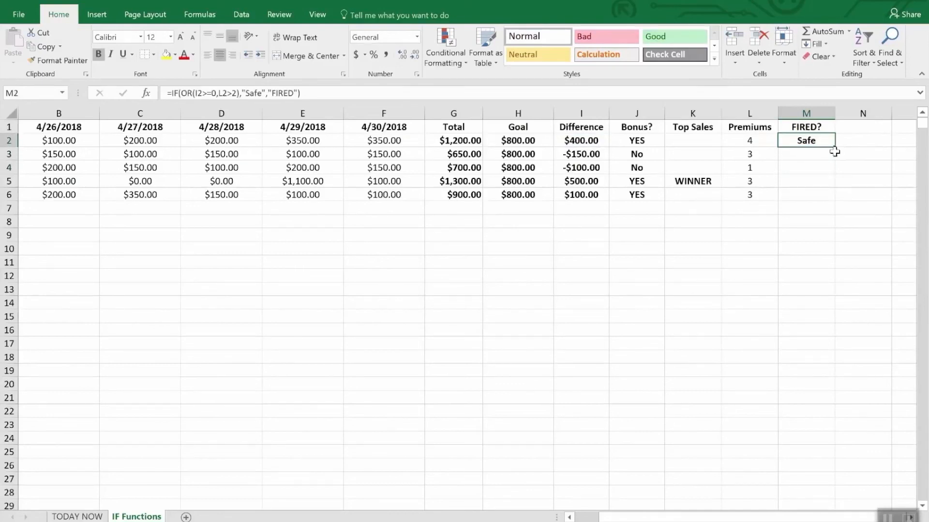
left_click_drag(831, 145, 828, 197)
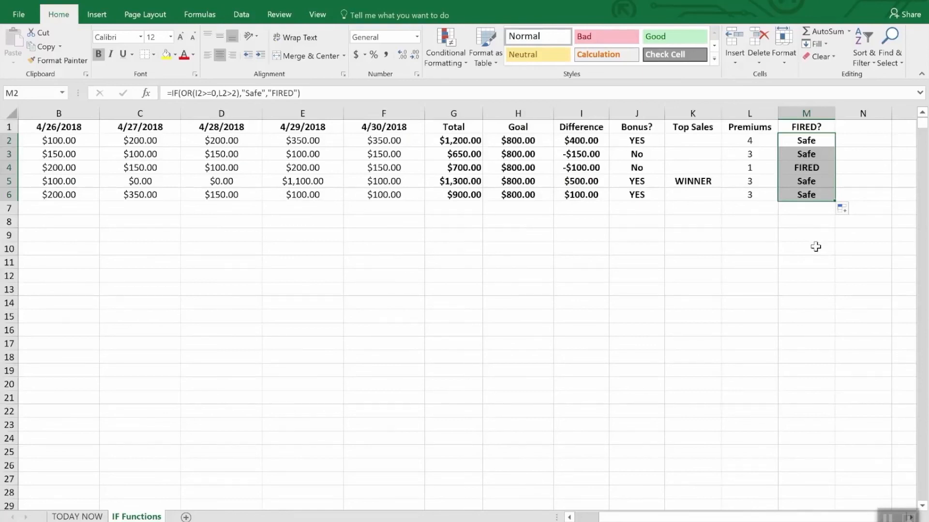
left_click(584, 169)
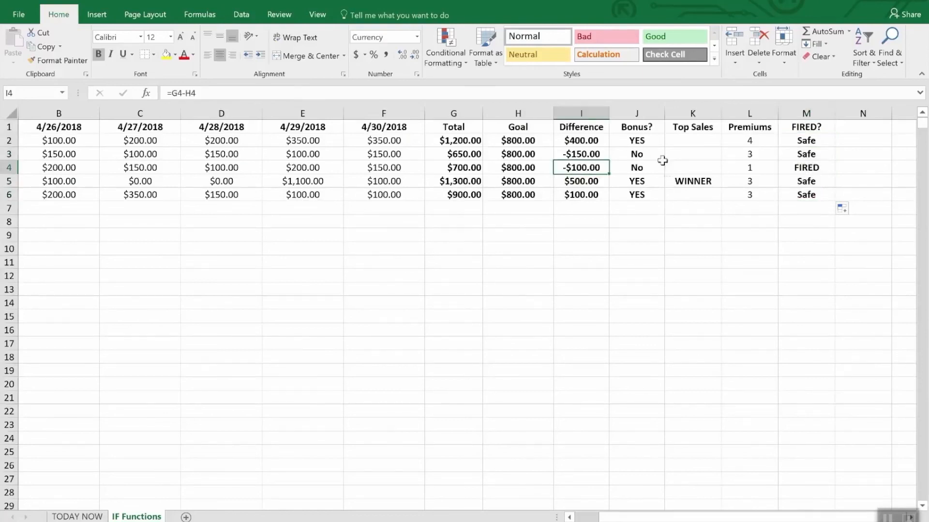
left_click(753, 167)
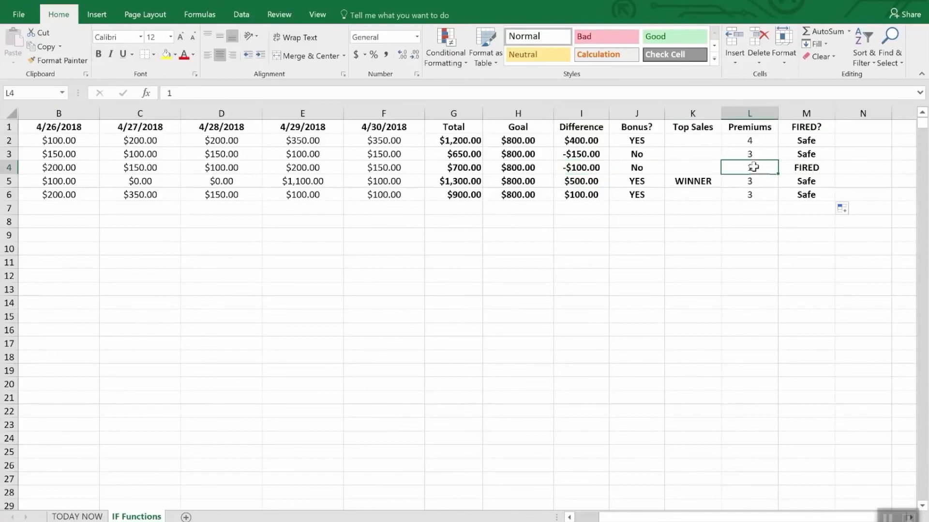